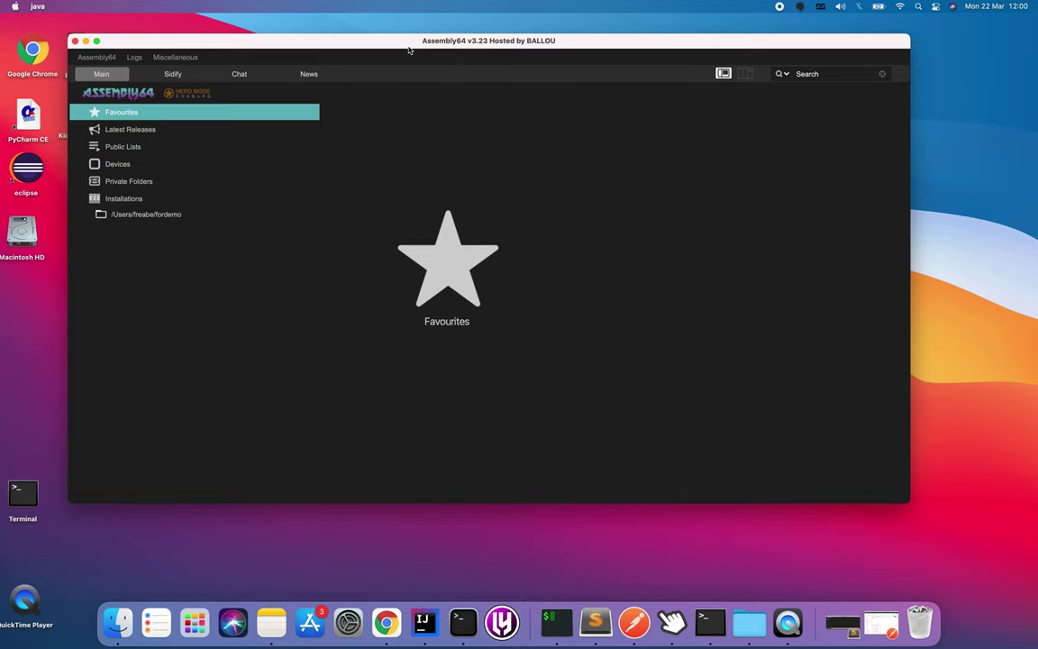
pyautogui.moveTo(409, 51)
pyautogui.mouseDown()
pyautogui.moveTo(421, 67)
pyautogui.moveTo(406, 52)
pyautogui.mouseUp()
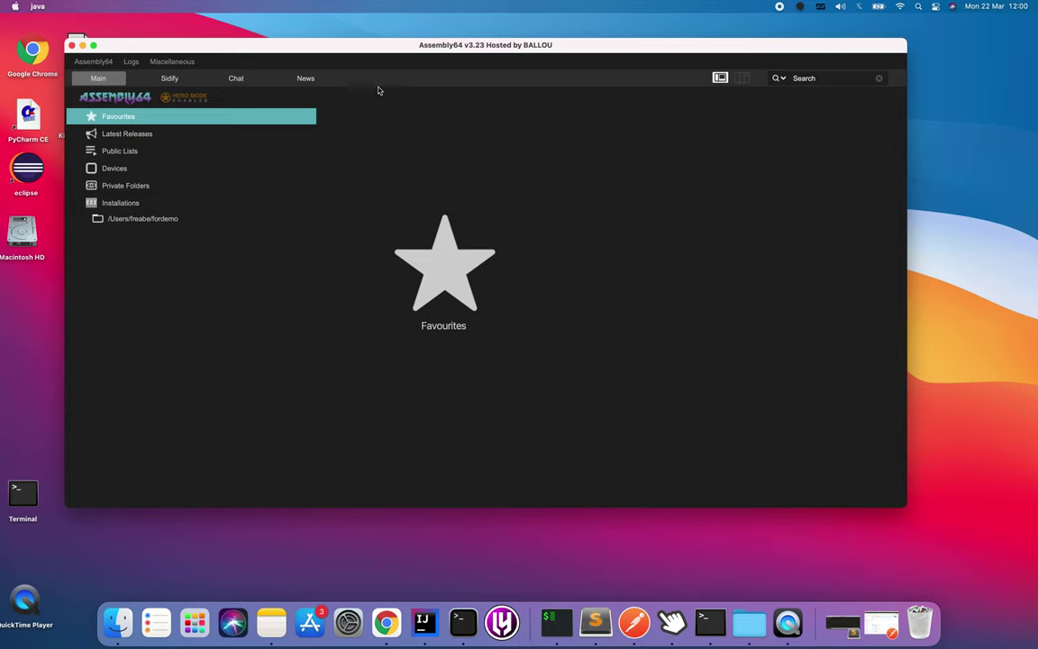
pyautogui.moveTo(371, 50); pyautogui.dragTo(376, 50)
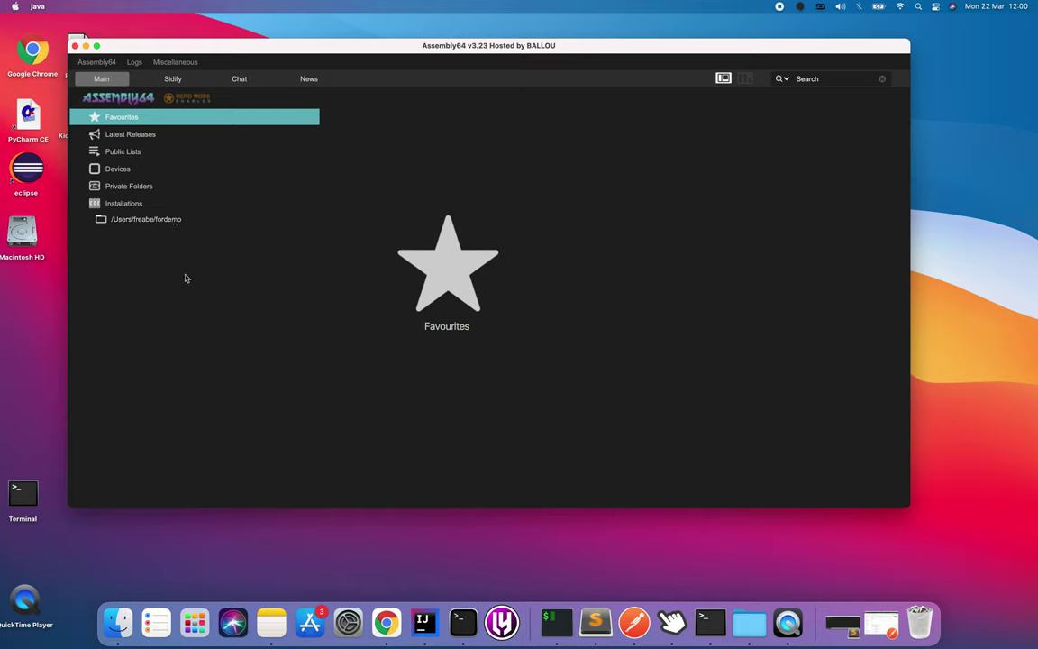
# Add the fordemo2 folder from the home directory as a new installation
pyautogui.rightClick(127, 206)
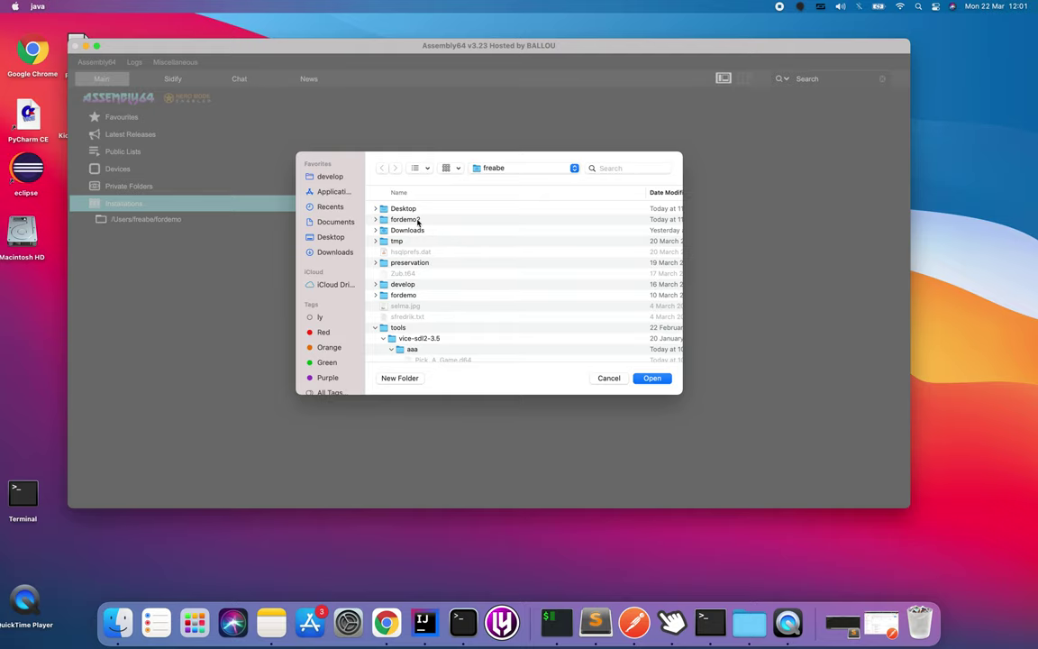
pyautogui.click(417, 221)
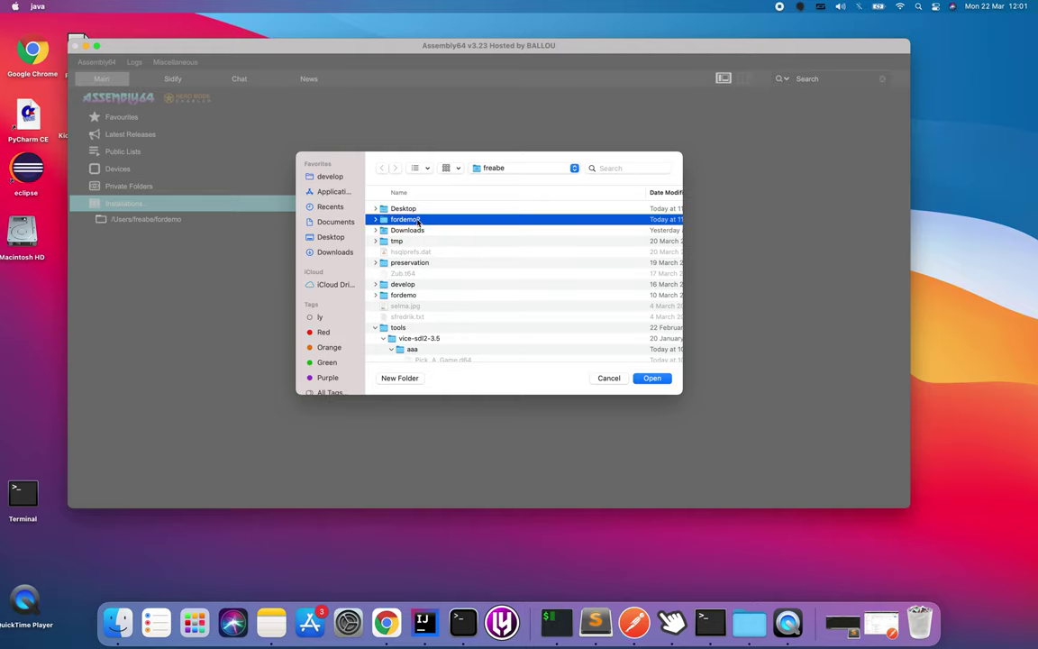
pyautogui.click(660, 379)
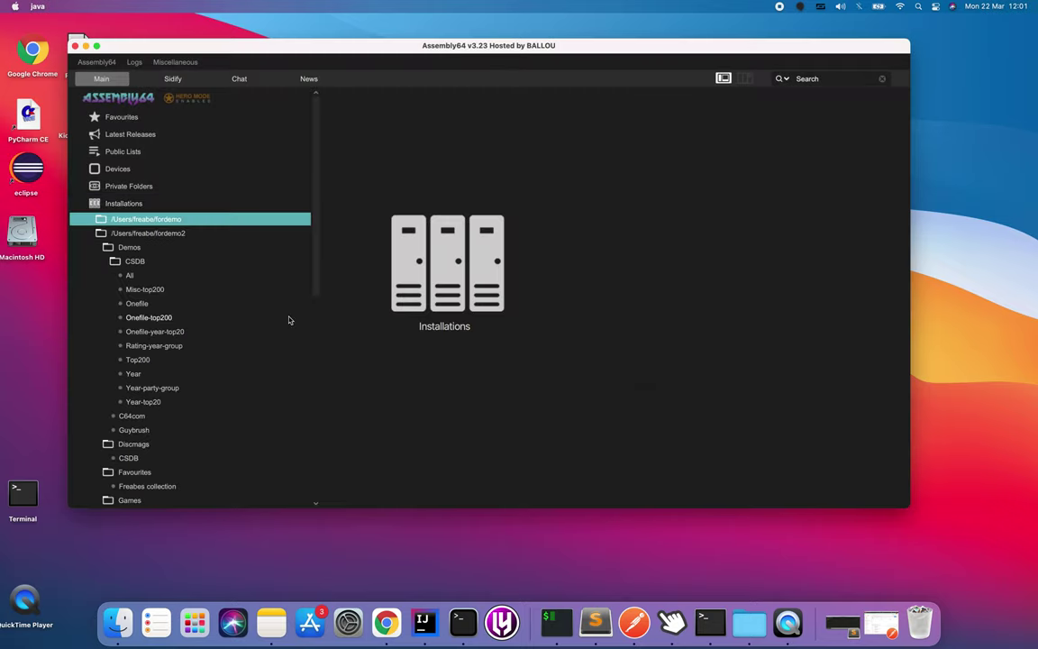
# Collapse the expanded category folders under the fordemo2 installation: Demos, Discmags, Favourites, Games, Intros, Music and Private
pyautogui.scroll(-3, 289, 320)
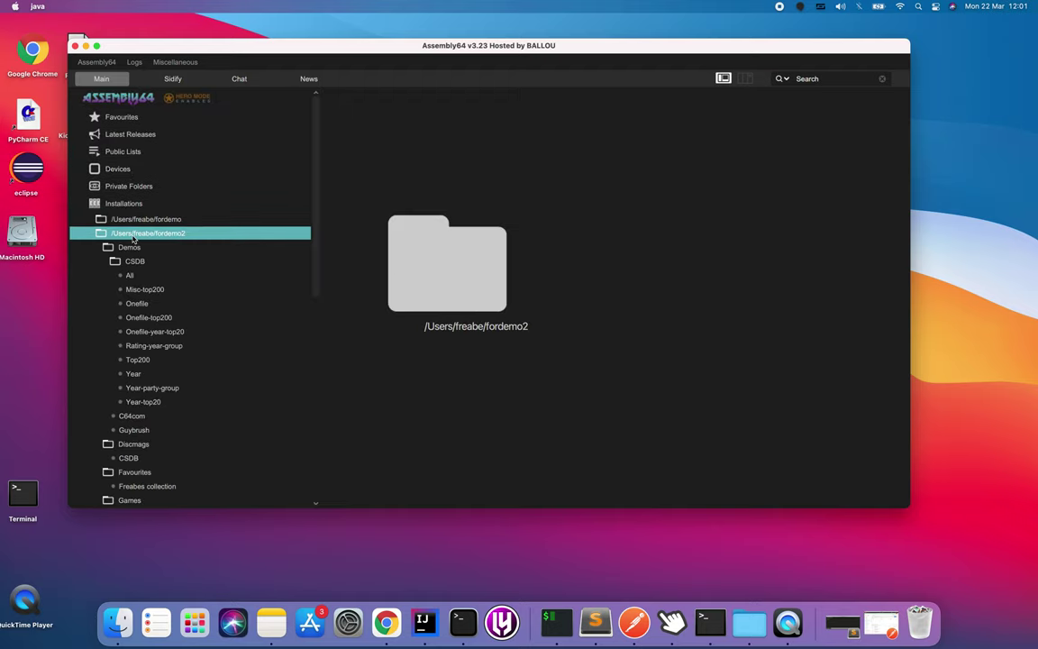
pyautogui.doubleClick(128, 245)
pyautogui.doubleClick(128, 261)
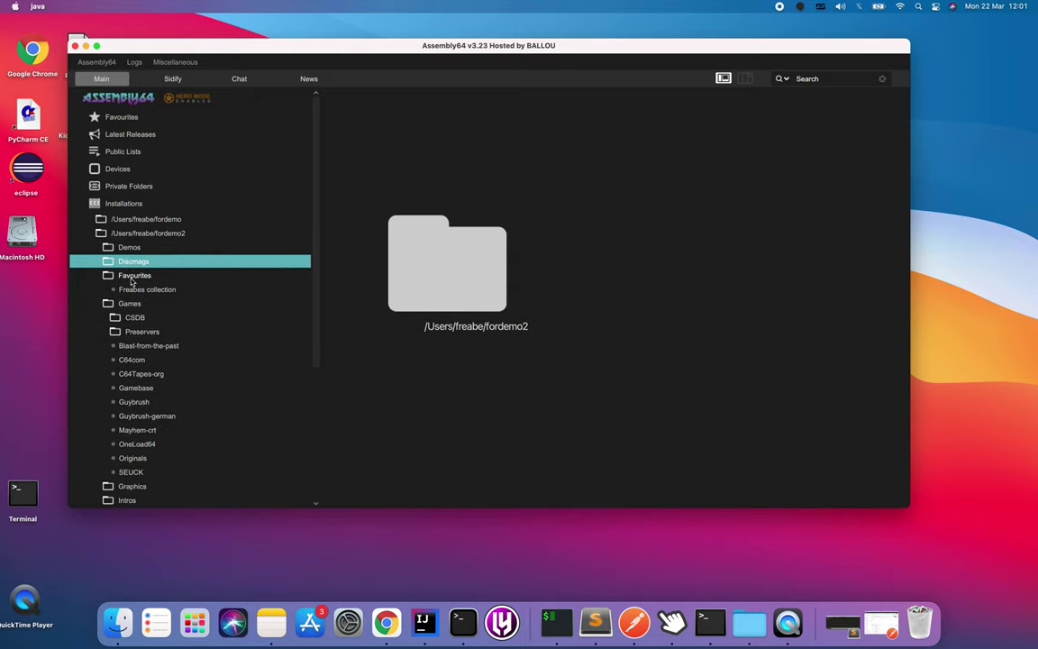
pyautogui.doubleClick(131, 276)
pyautogui.doubleClick(129, 289)
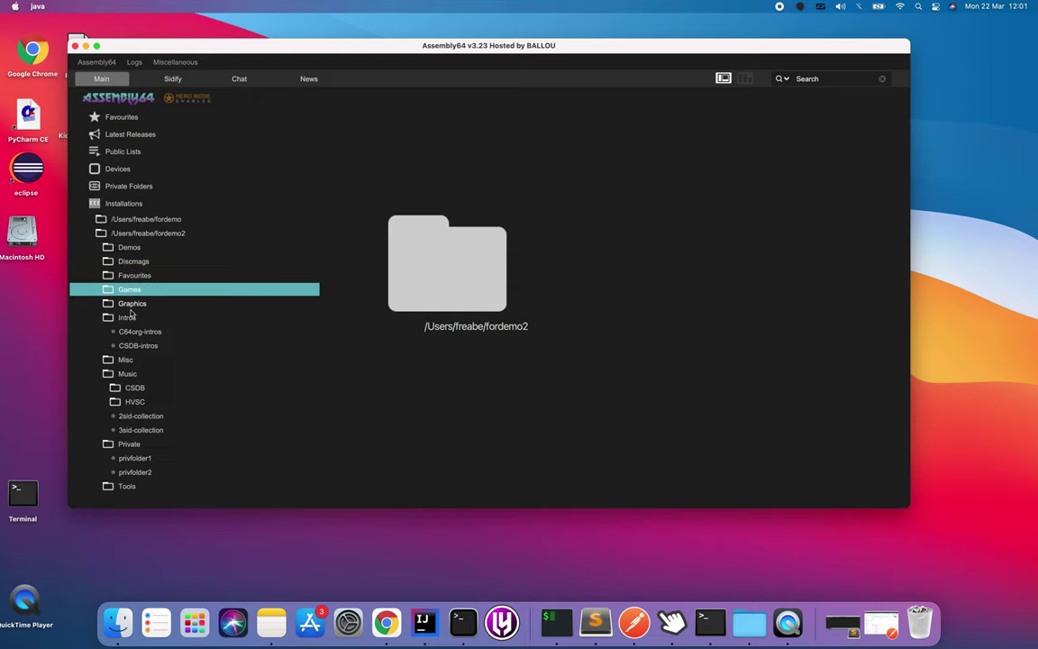
pyautogui.doubleClick(127, 317)
pyautogui.doubleClick(127, 345)
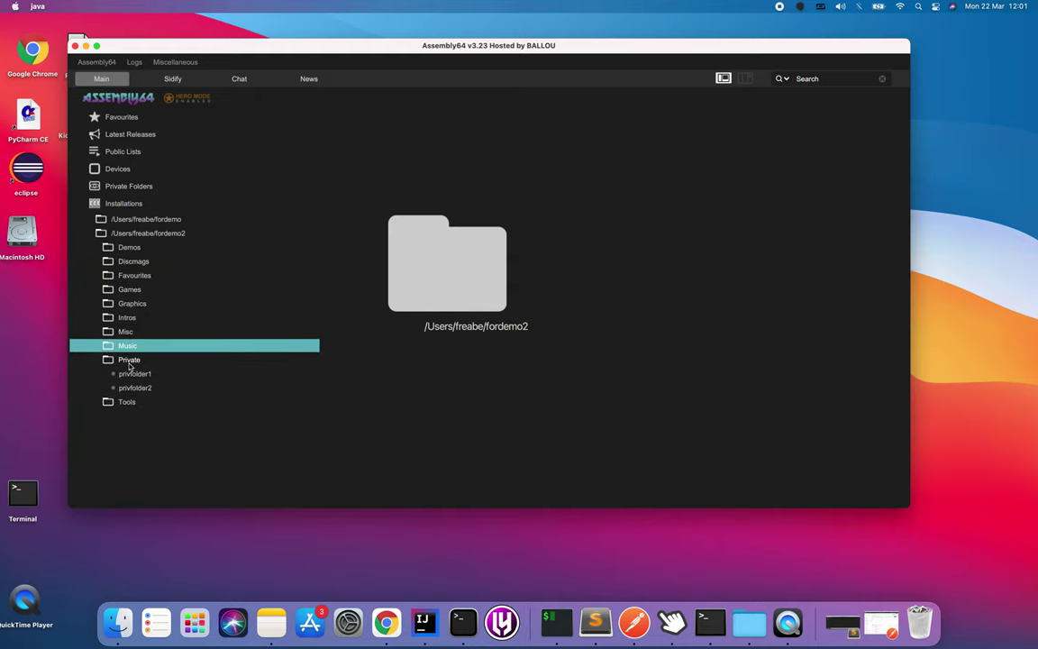
pyautogui.doubleClick(129, 361)
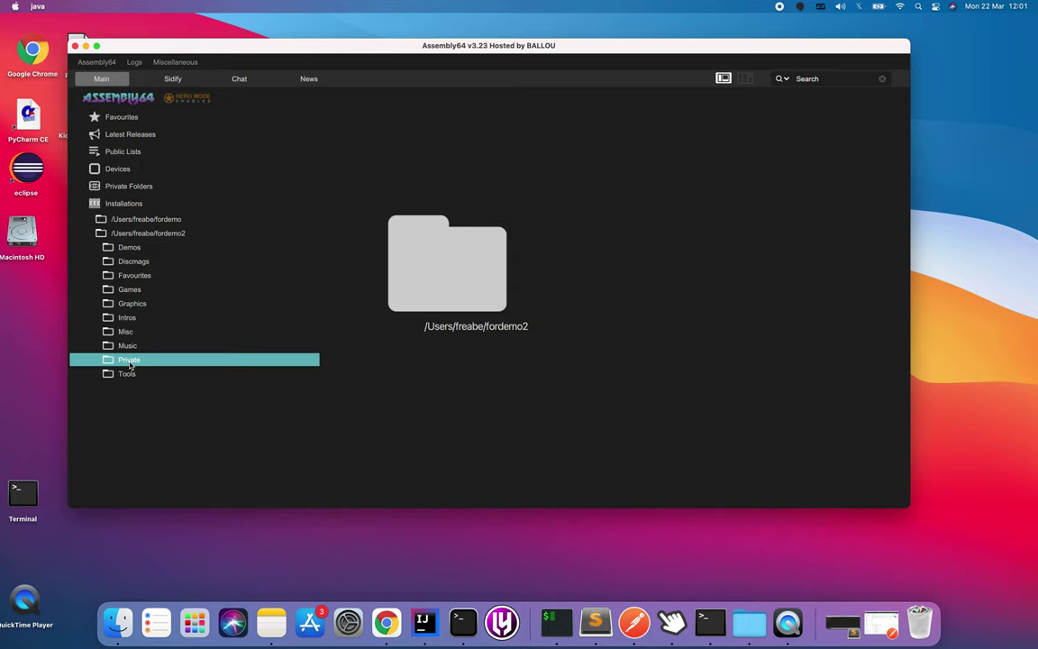
# Expand the Demos folder in fordemo2 and install the CSDB Top200 collection
pyautogui.doubleClick(129, 247)
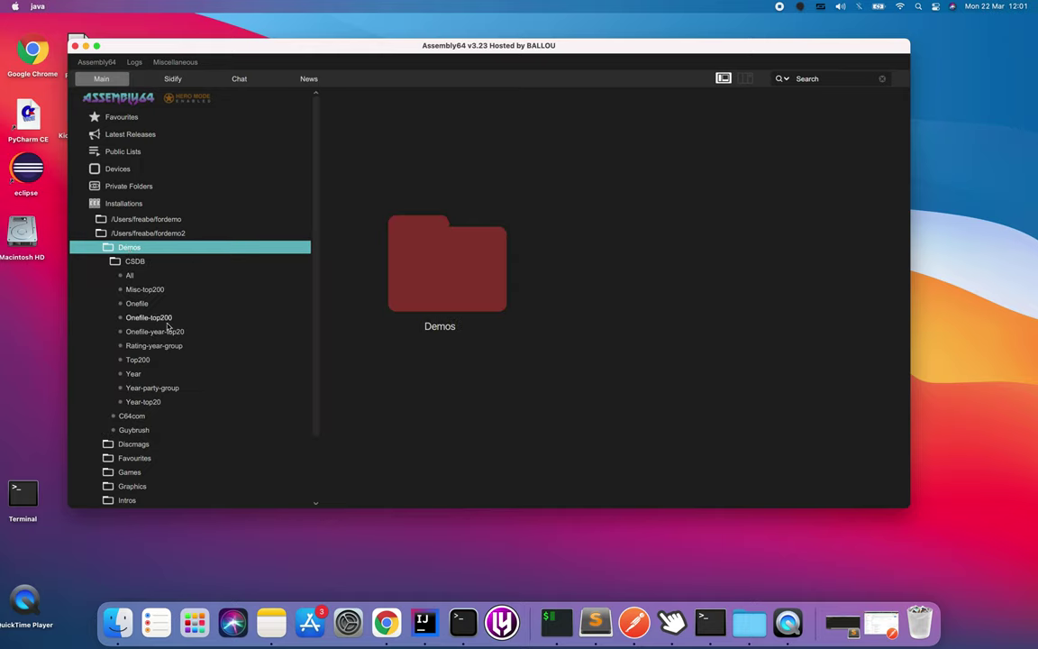
pyautogui.rightClick(145, 363)
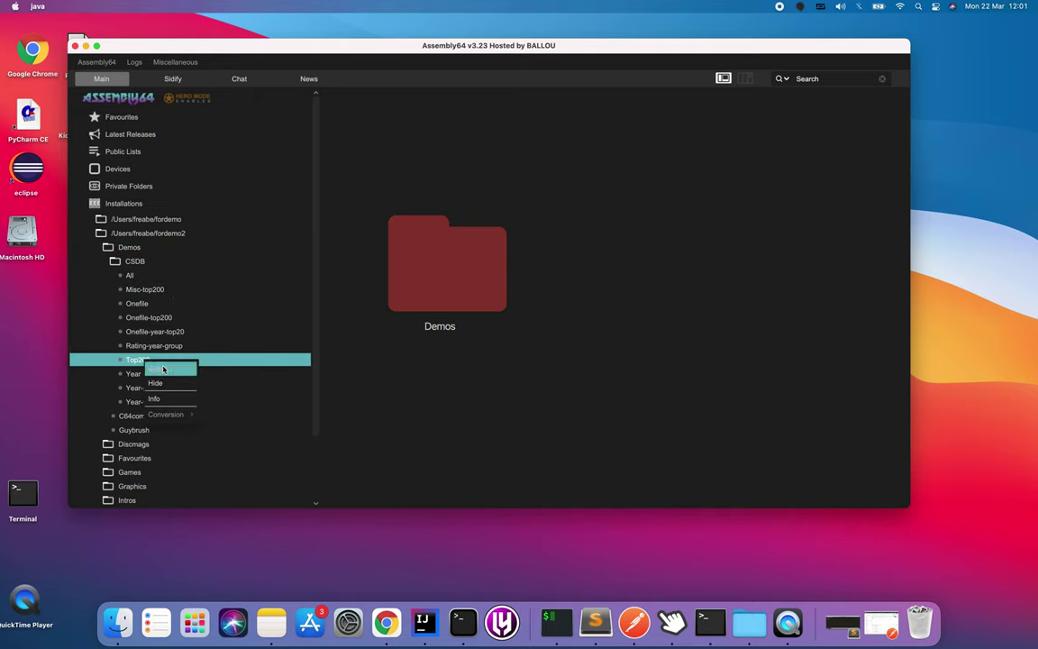
pyautogui.click(163, 369)
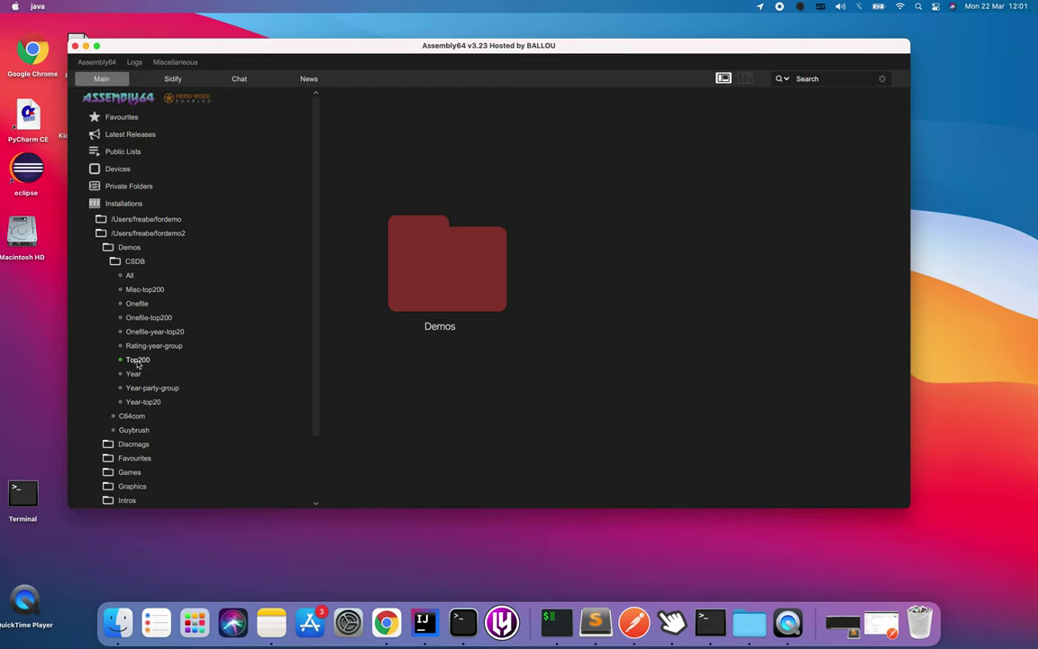
# Open the 010. Rivalry entry in the Top200 collection and enlarge the window to show its details
pyautogui.click(138, 360)
pyautogui.scroll(2, 149, 266)
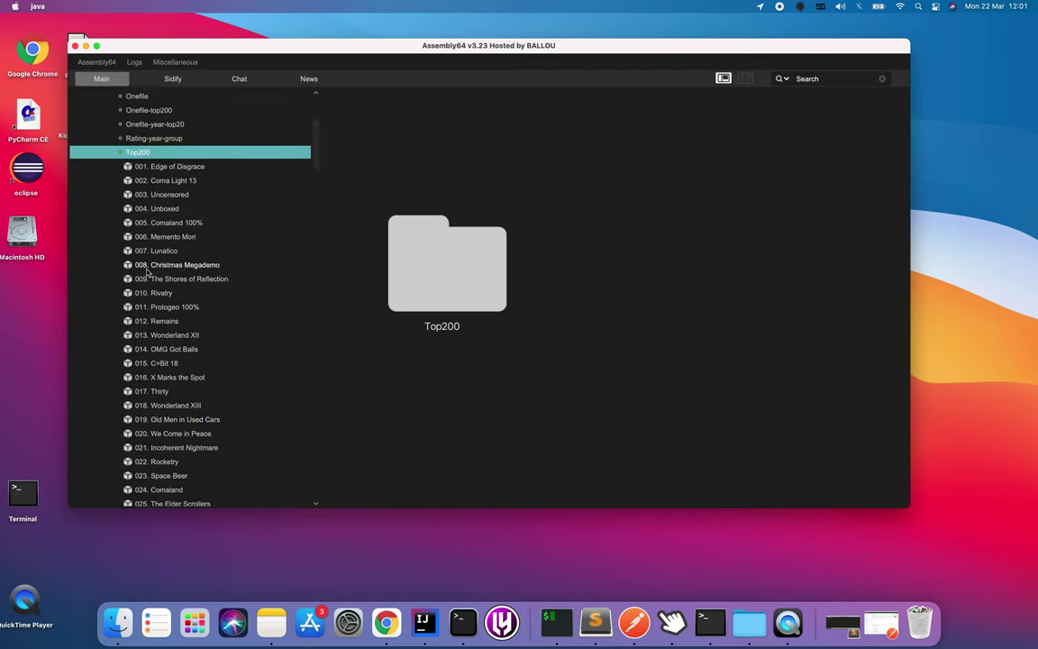
pyautogui.scroll(1, 147, 270)
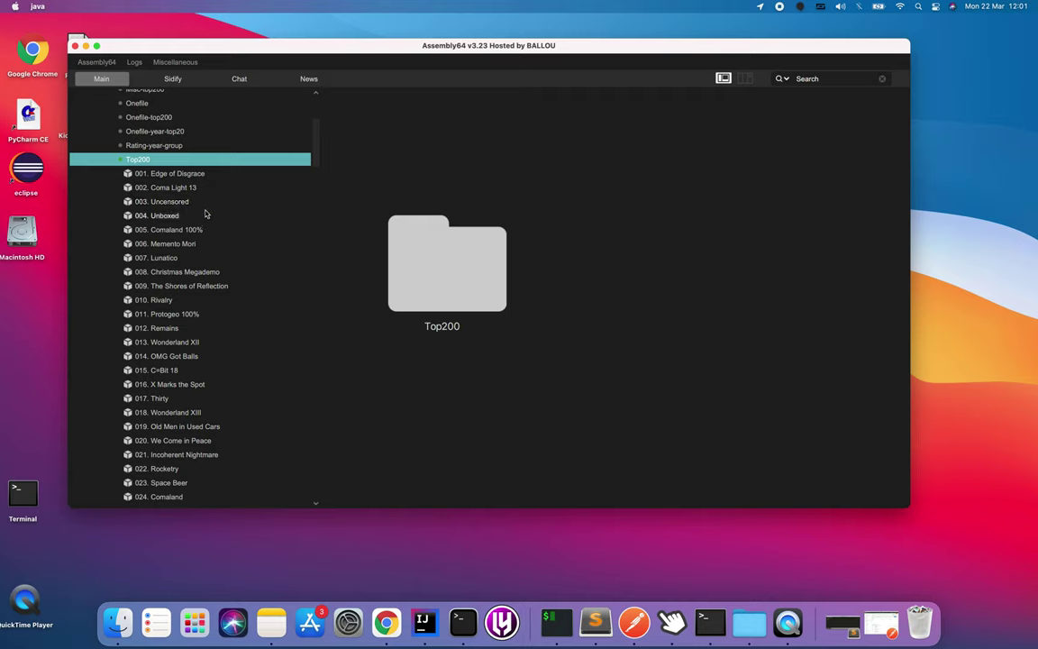
pyautogui.scroll(-3, 183, 241)
pyautogui.click(162, 256)
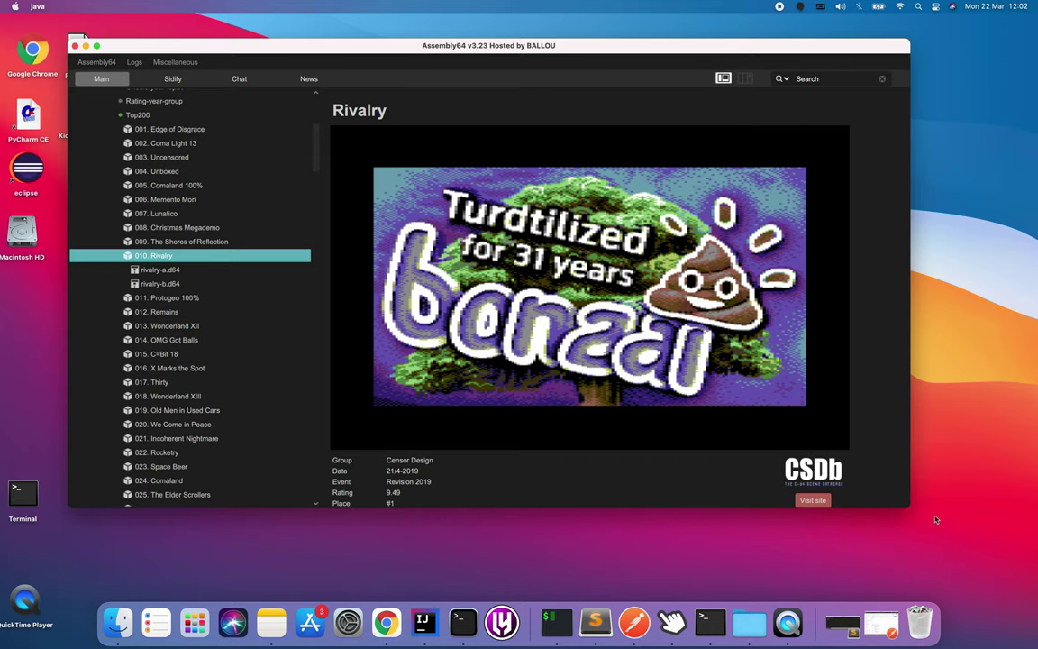
pyautogui.moveTo(910, 507); pyautogui.dragTo(975, 565)
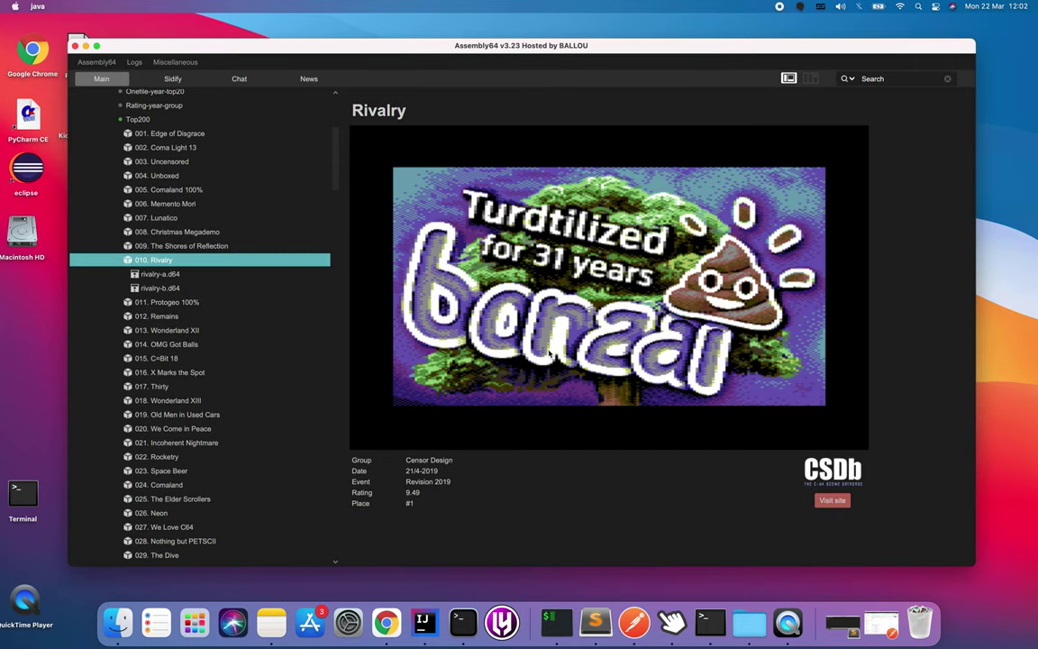
# Mount and run the rivalry-a.d64 disk image in the emulator
pyautogui.click(162, 276)
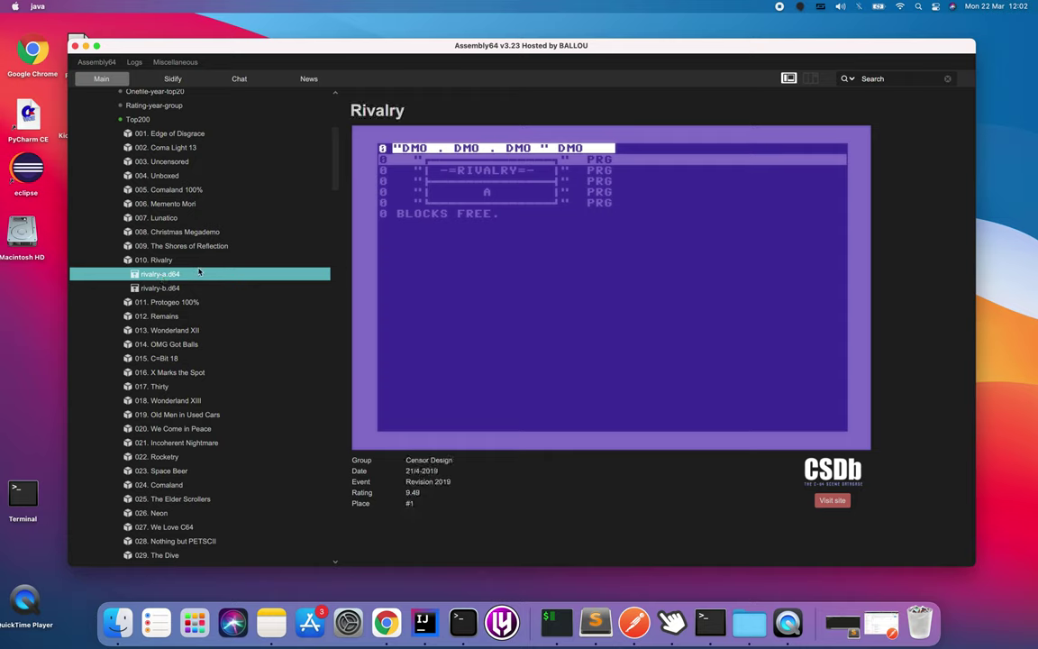
pyautogui.rightClick(199, 272)
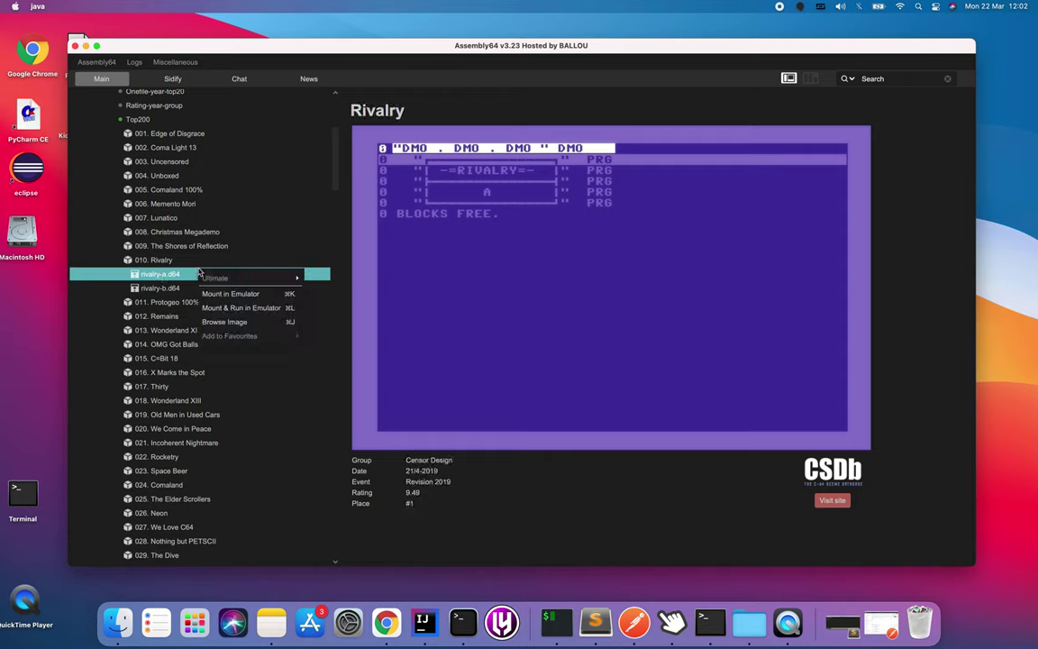
pyautogui.click(272, 308)
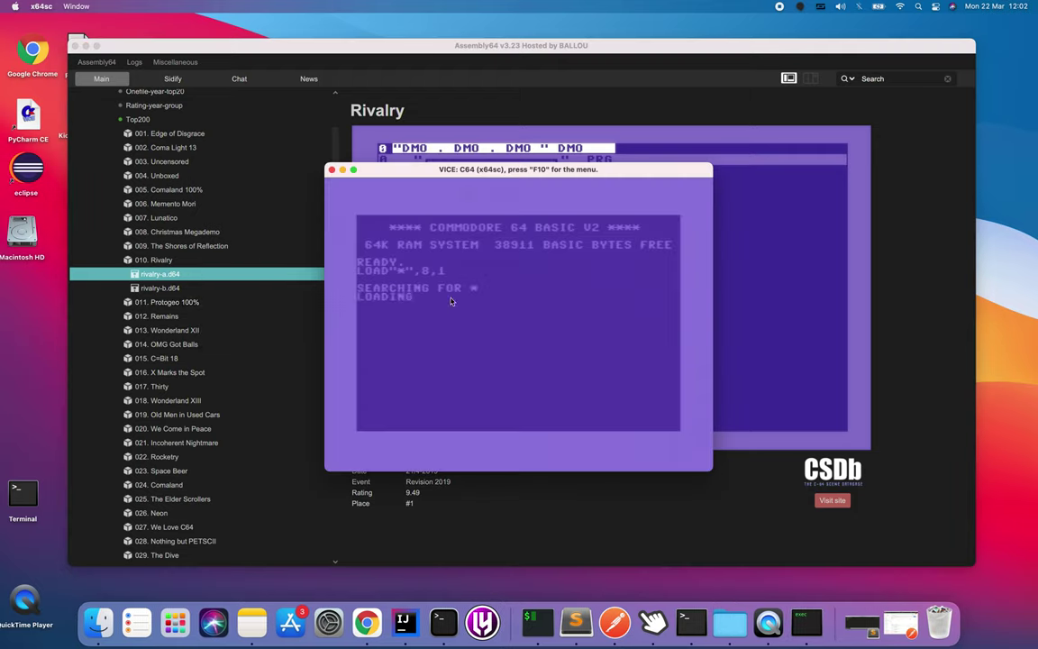
# Move the VICE emulator window slightly up and close it
pyautogui.moveTo(510, 169); pyautogui.dragTo(489, 153)
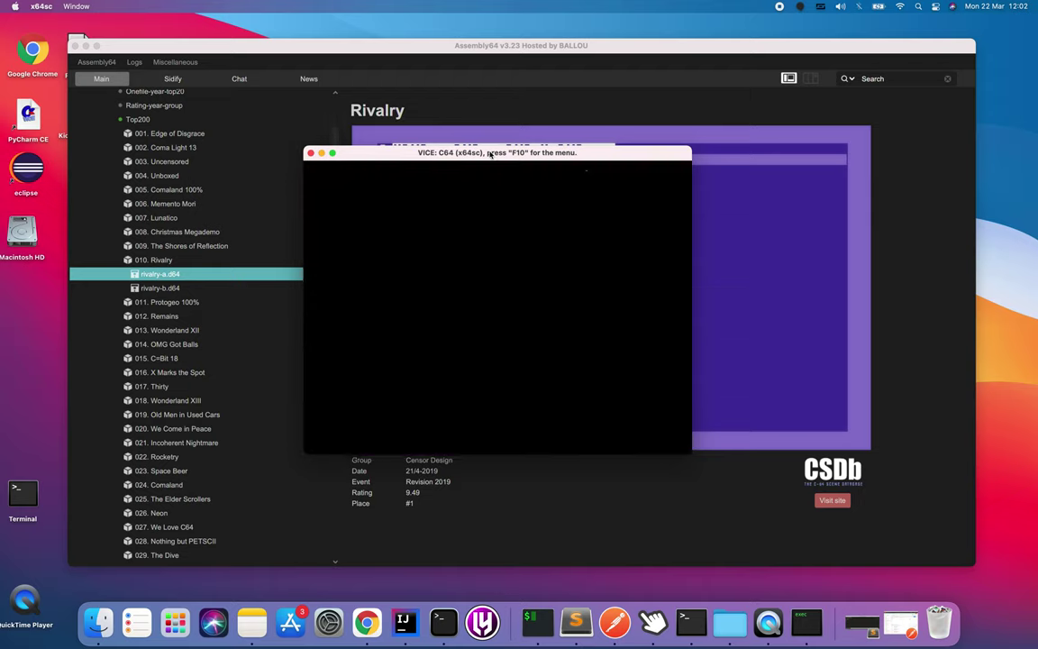
pyautogui.moveTo(490, 154)
pyautogui.mouseDown()
pyautogui.moveTo(499, 175)
pyautogui.moveTo(485, 153)
pyautogui.mouseUp()
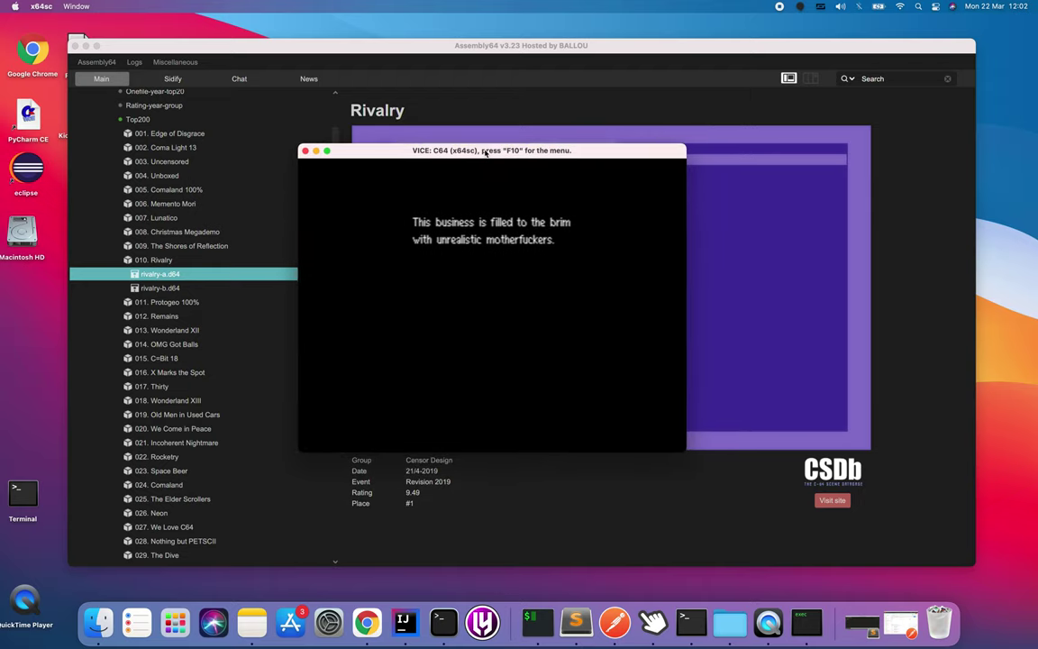
pyautogui.click(305, 150)
# Check the VICE binary path in the general preferences and close the preferences window
pyautogui.scroll(6, 234, 171)
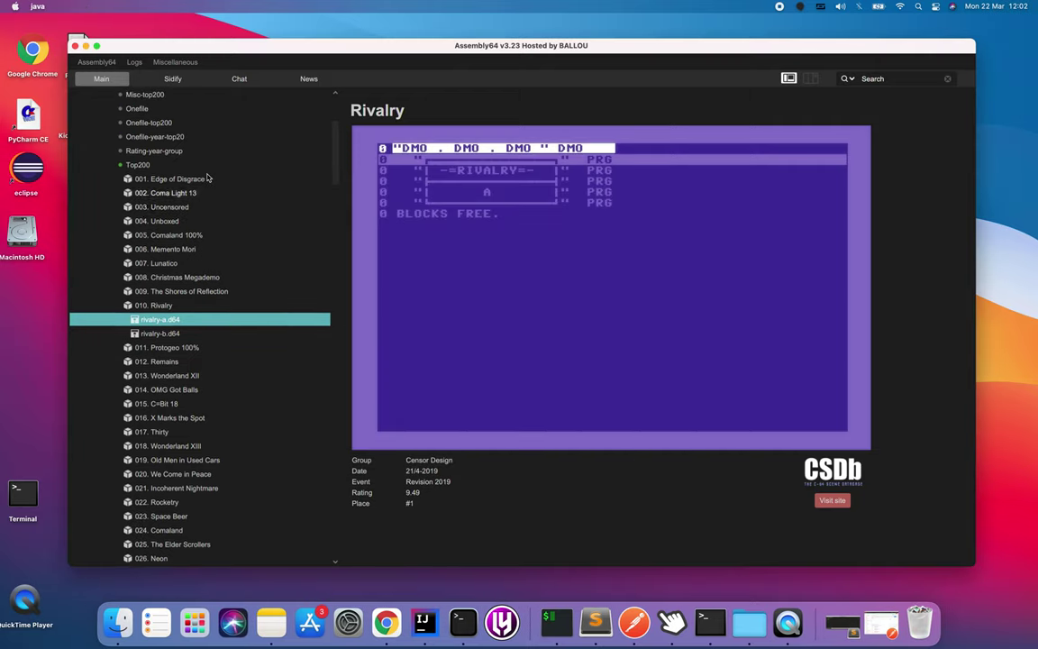
pyautogui.click(97, 62)
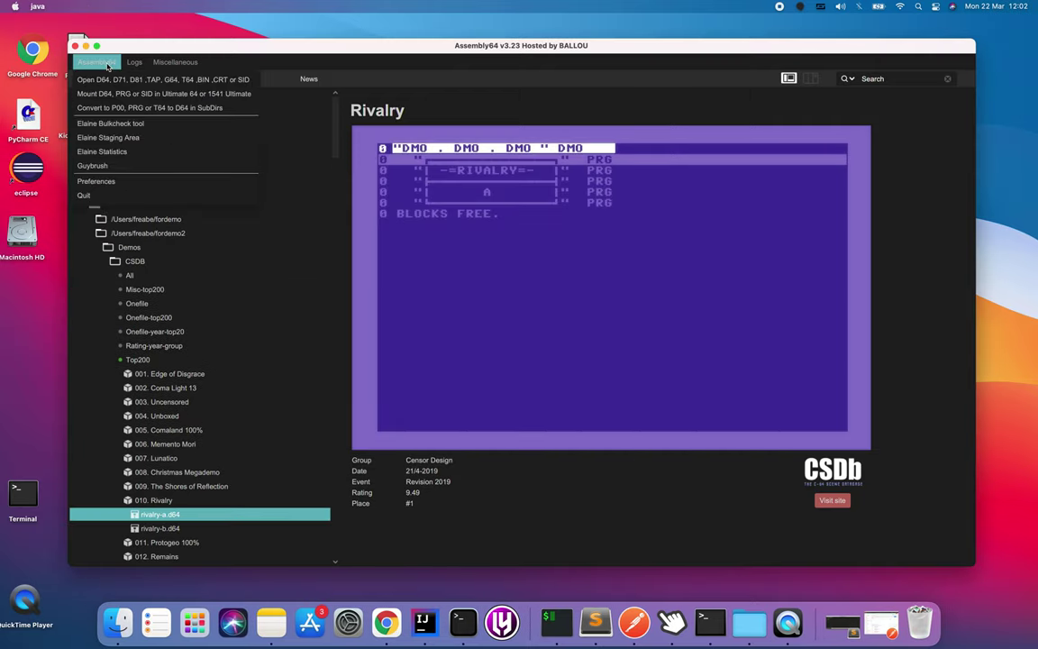
pyautogui.click(113, 182)
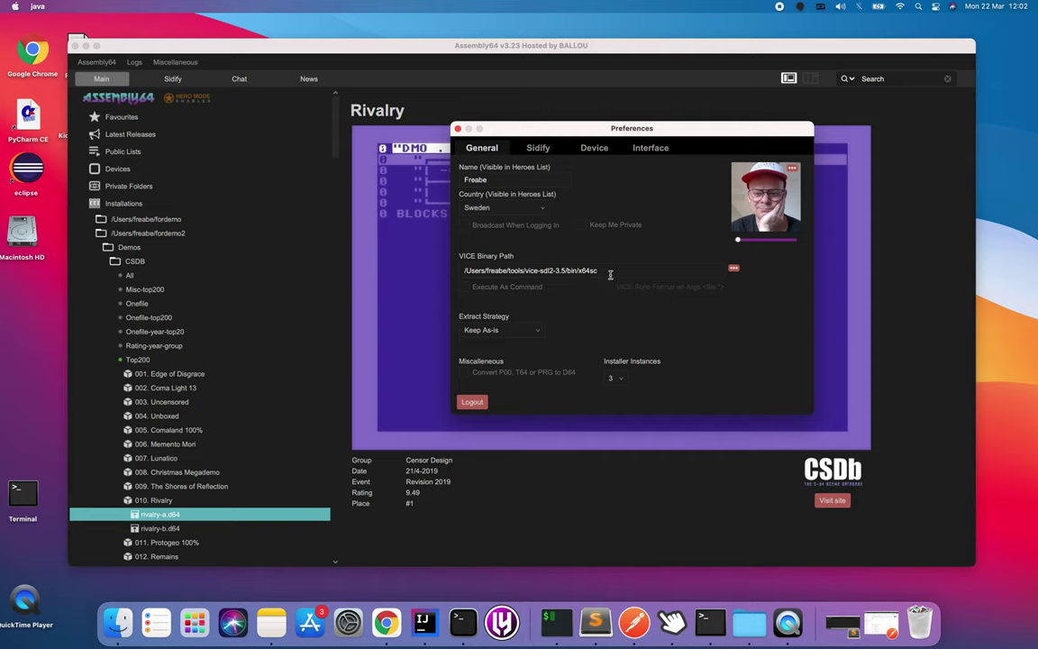
pyautogui.moveTo(610, 274); pyautogui.dragTo(465, 270)
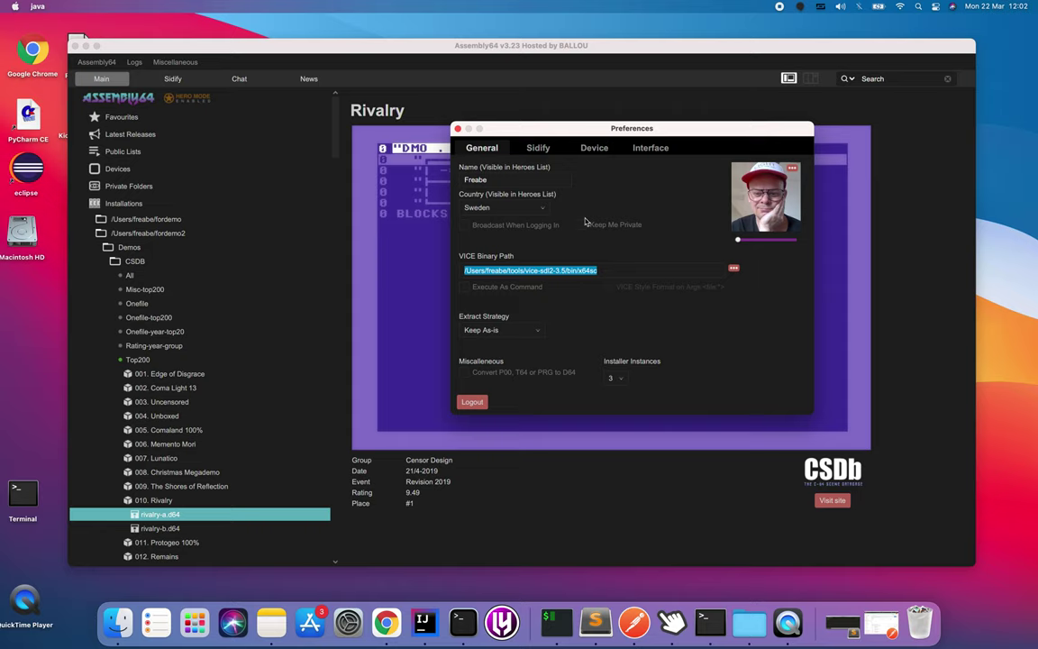
pyautogui.click(457, 128)
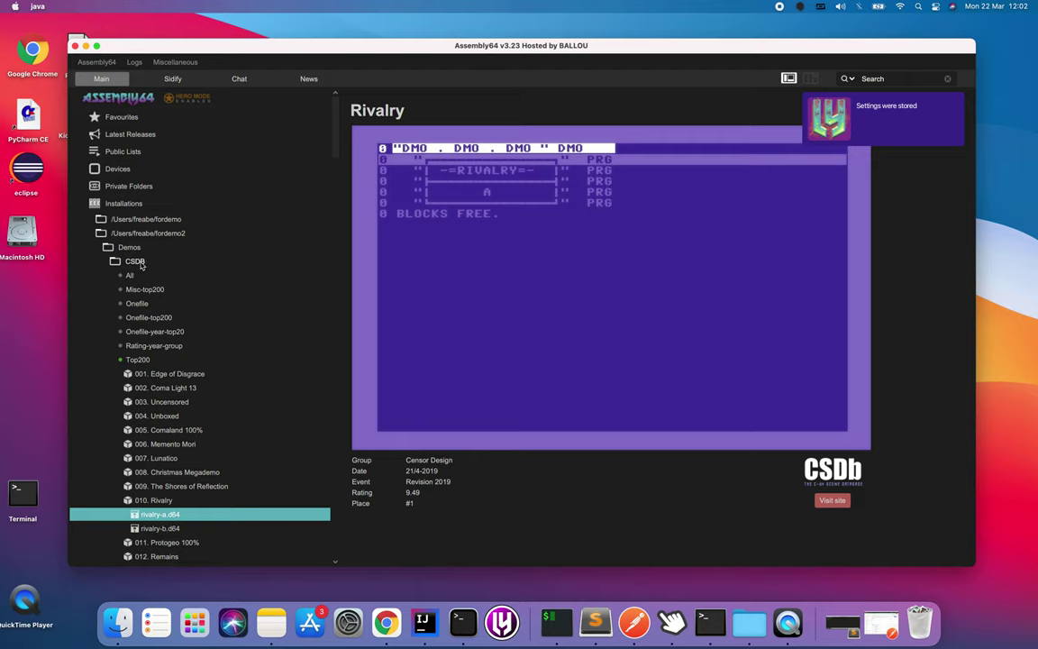
# Collapse the CSDB folder and its parent Demos folder in fordemo2
pyautogui.scroll(-2, 139, 340)
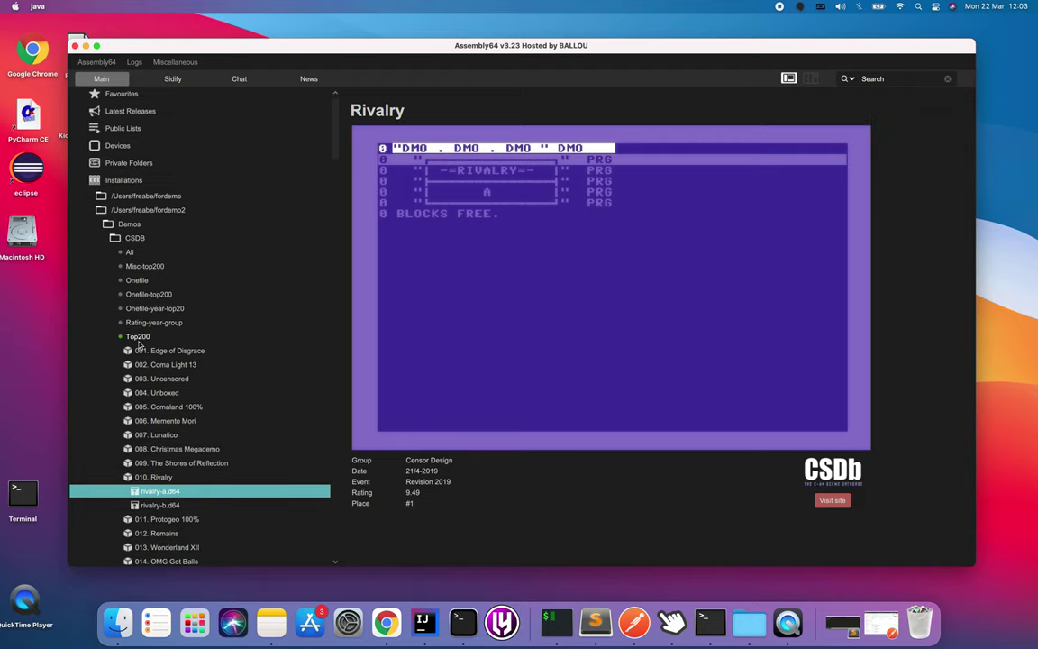
pyautogui.doubleClick(132, 236)
pyautogui.press('Left')
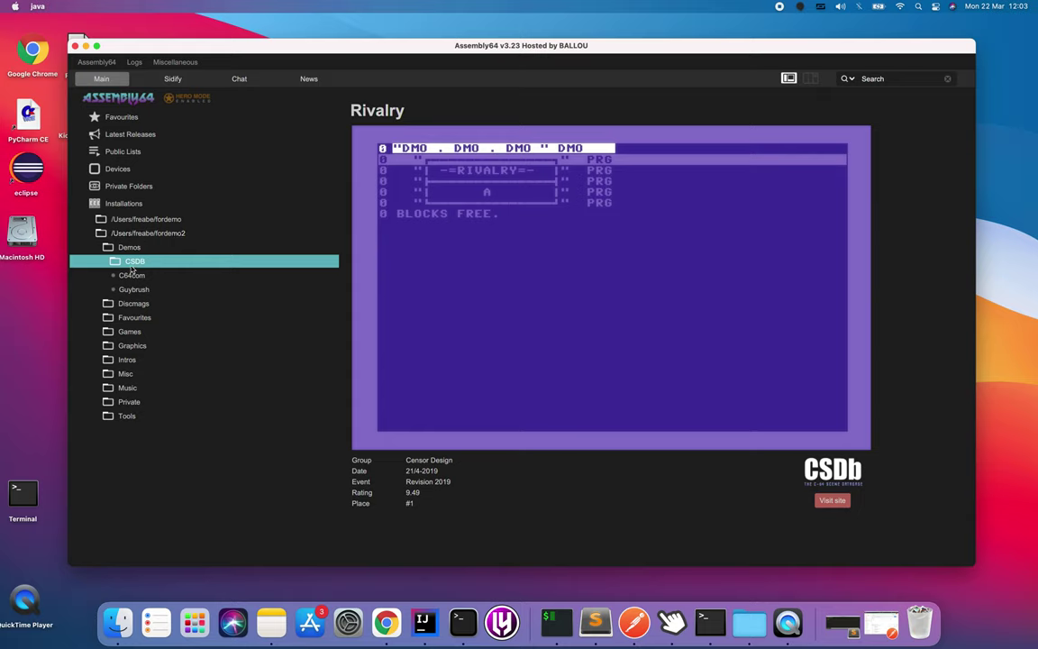
pyautogui.press('Left')
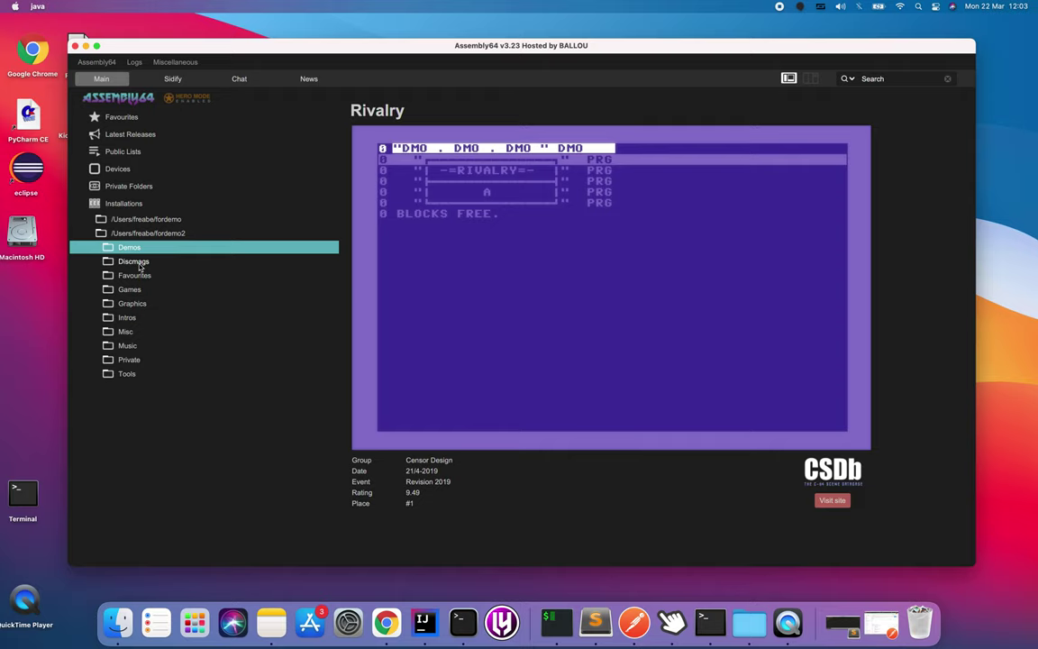
# Expand the Demos and CSDB folders again to review their collections, and collapse CSDB
pyautogui.doubleClick(128, 246)
pyautogui.doubleClick(137, 261)
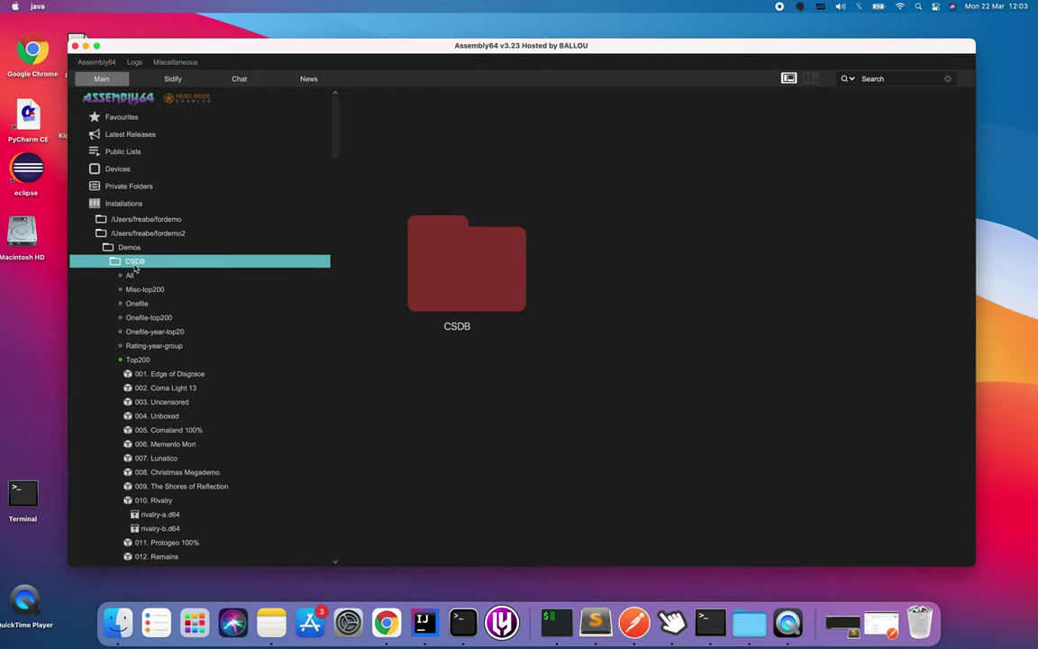
pyautogui.doubleClick(126, 262)
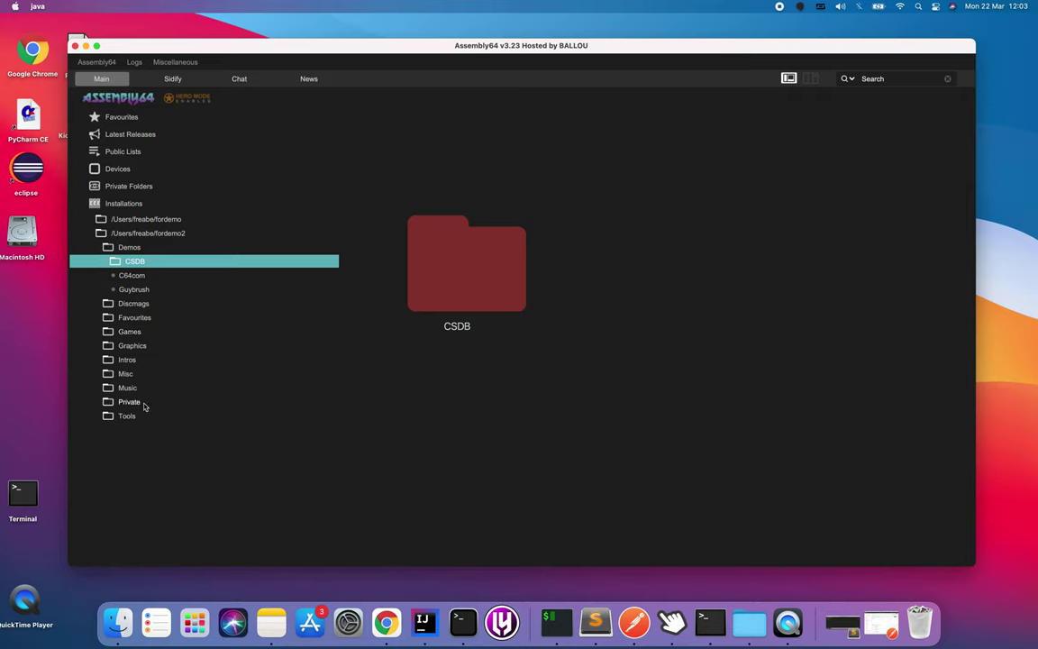
# View the sources inside the Games folder, and collapse both Games and the fordemo2 installation
pyautogui.click(127, 331)
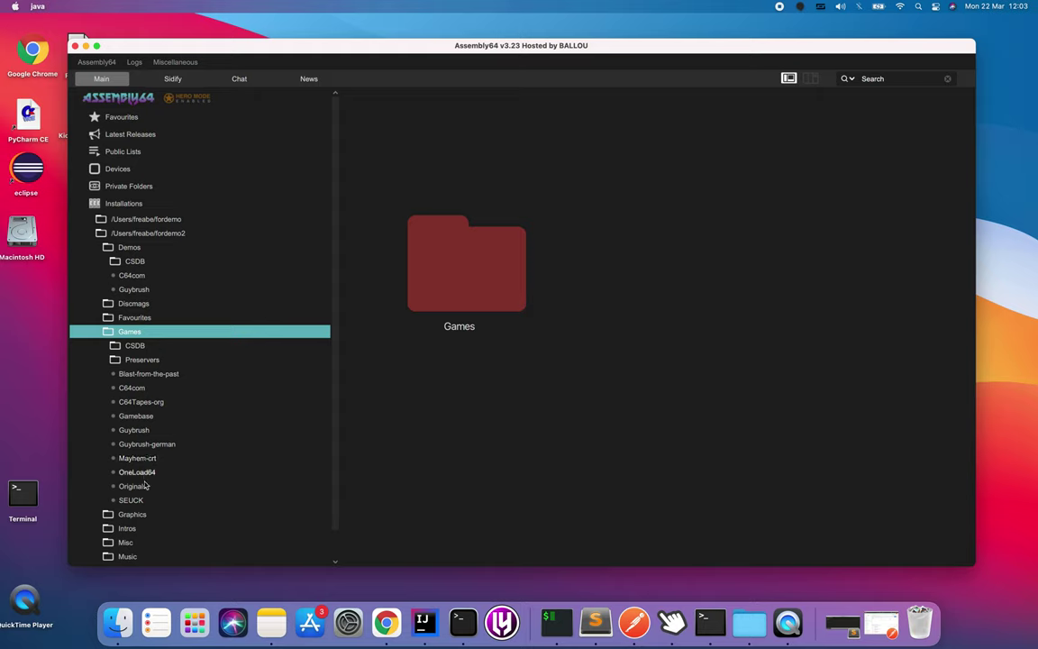
pyautogui.doubleClick(131, 332)
pyautogui.click(140, 235)
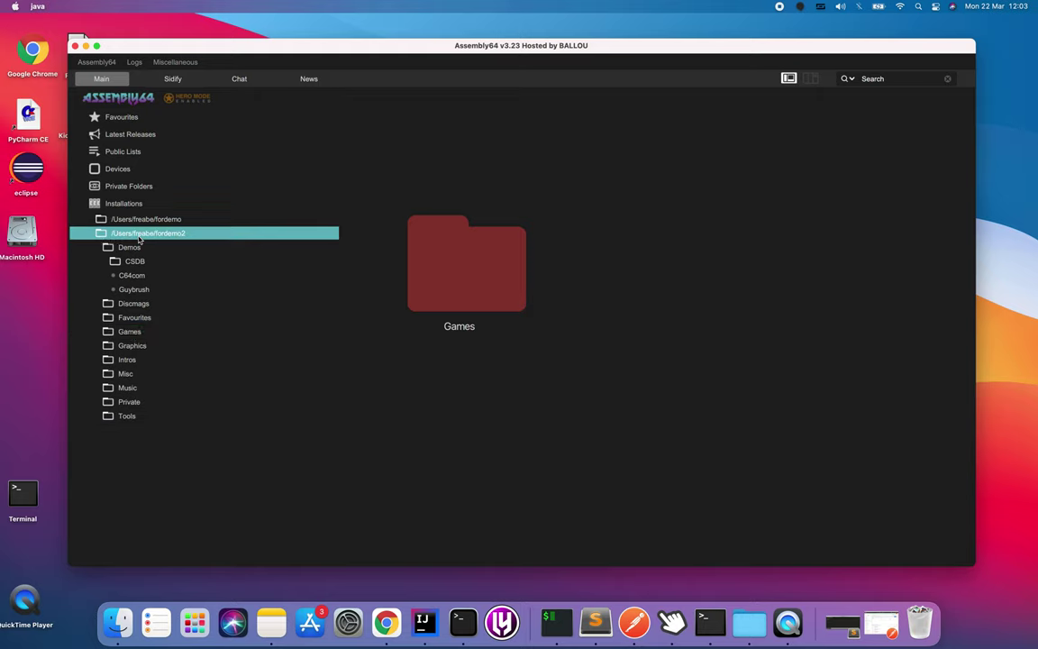
pyautogui.click(139, 239)
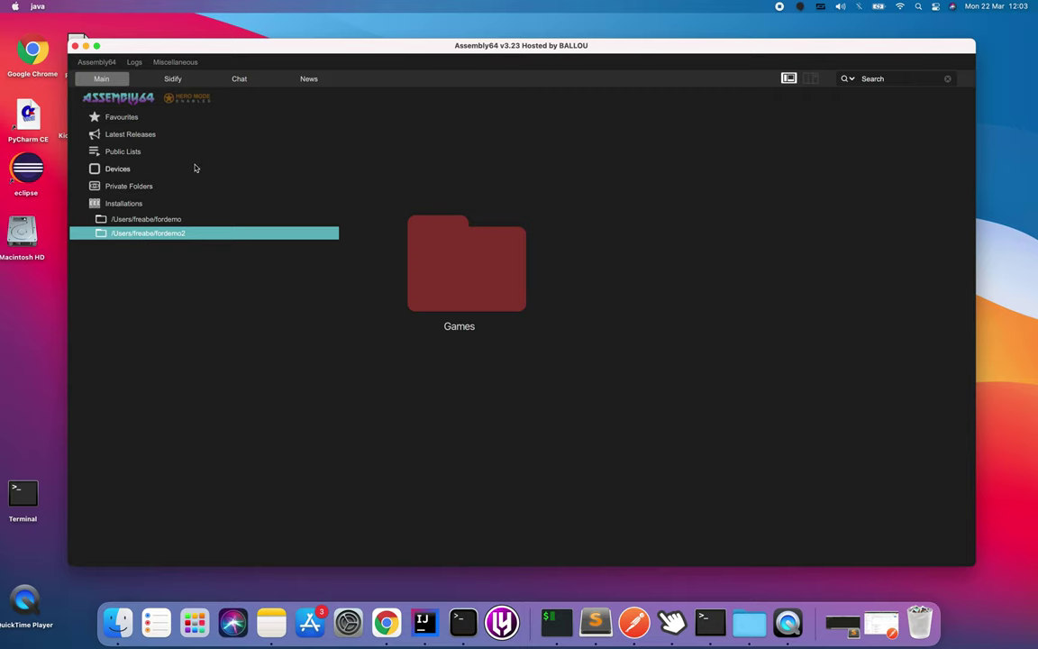
pyautogui.moveTo(247, 44); pyautogui.dragTo(358, 46)
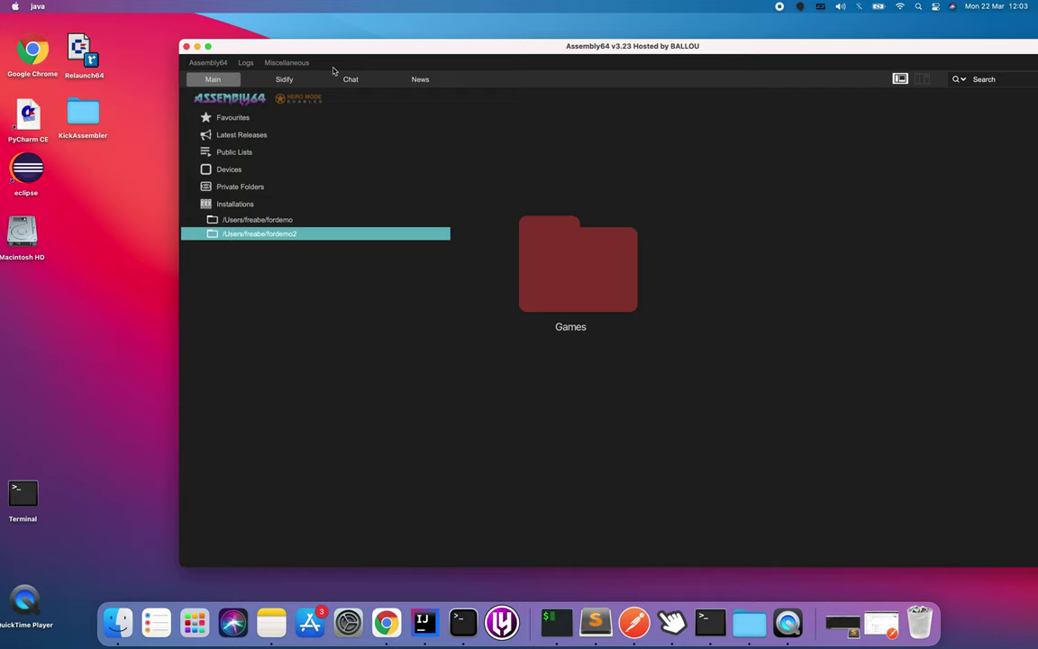
pyautogui.moveTo(348, 54); pyautogui.dragTo(335, 48)
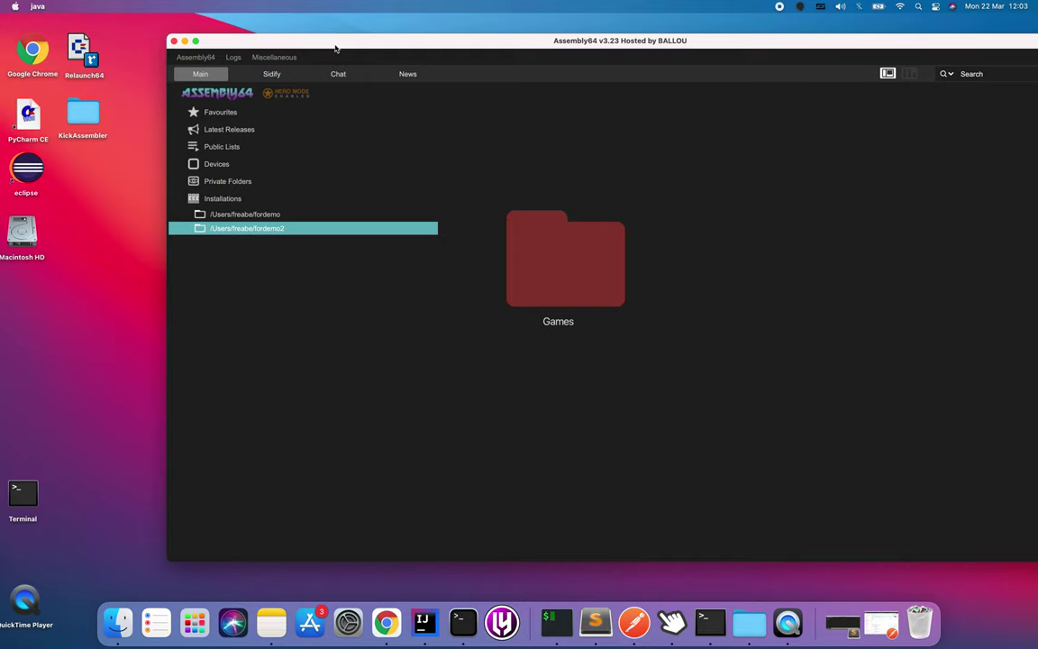
pyautogui.moveTo(335, 48); pyautogui.dragTo(378, 56)
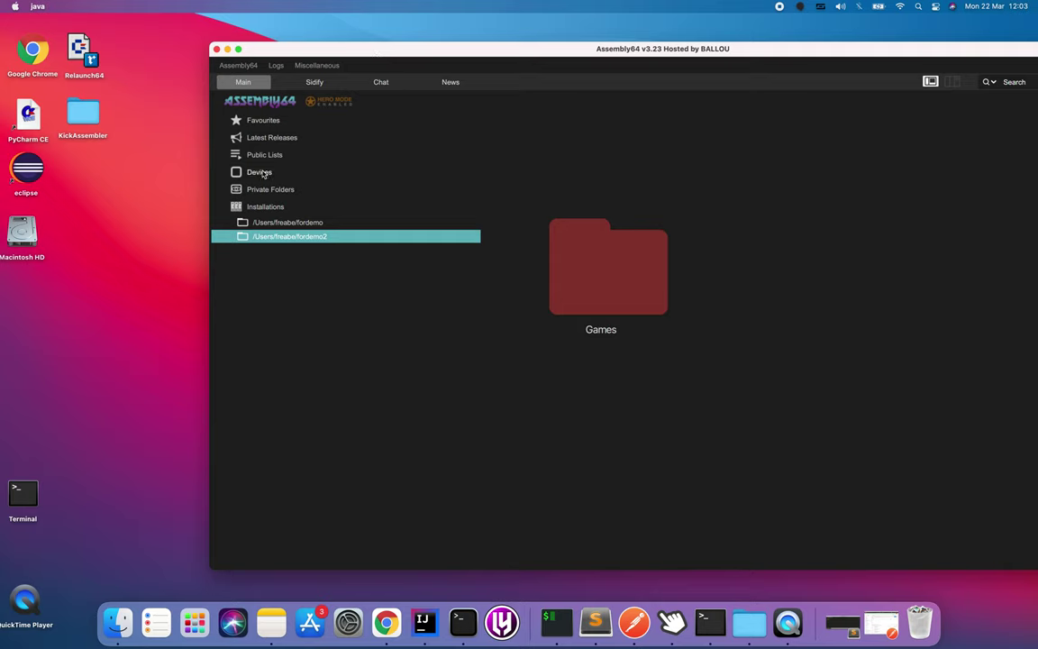
# Expand Devices, run Discover Devices to scan the network, and dismiss the finished scan dialog
pyautogui.click(263, 173)
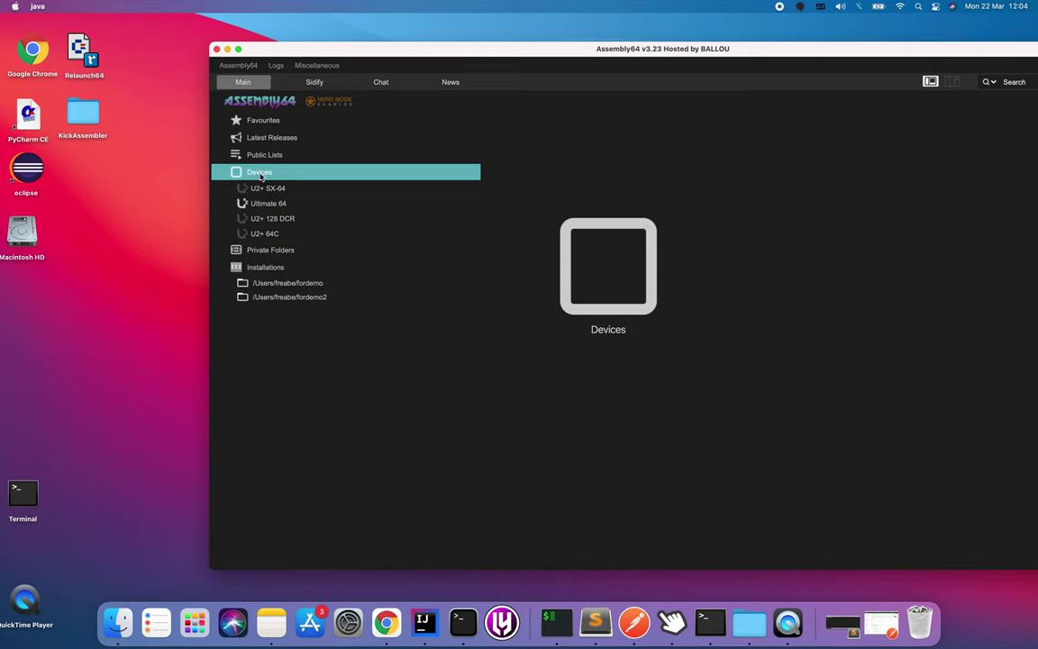
pyautogui.rightClick(262, 177)
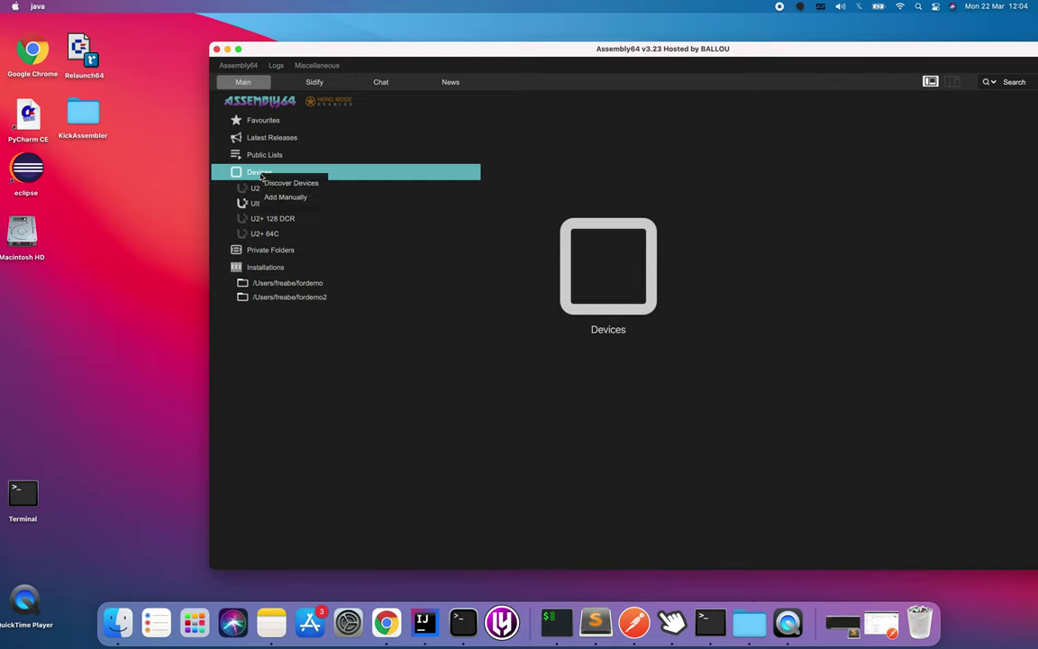
pyautogui.click(279, 184)
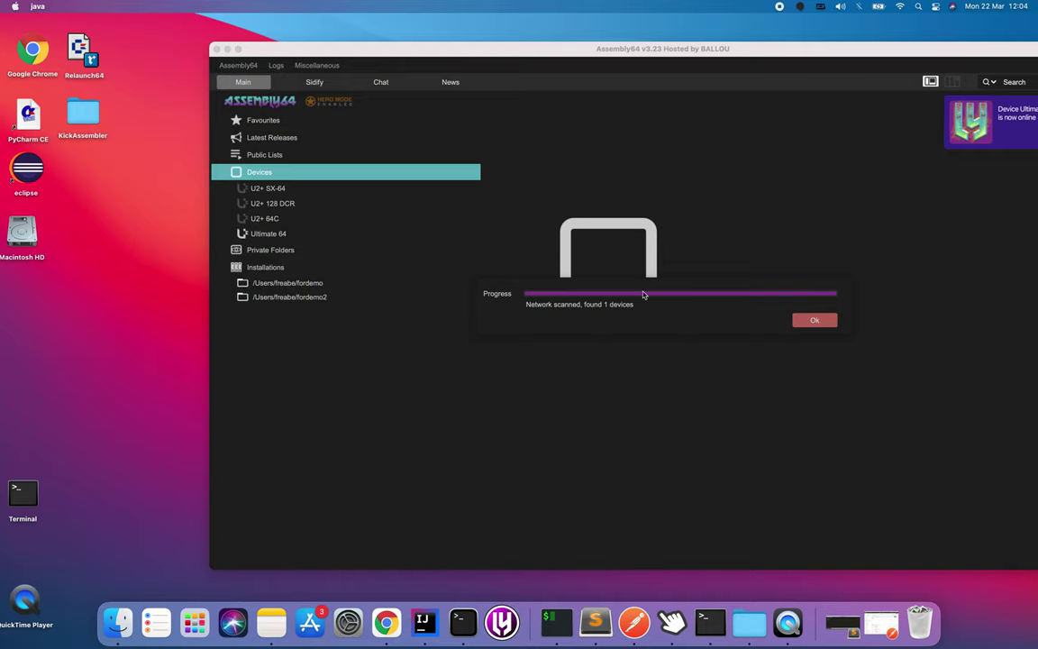
pyautogui.click(812, 322)
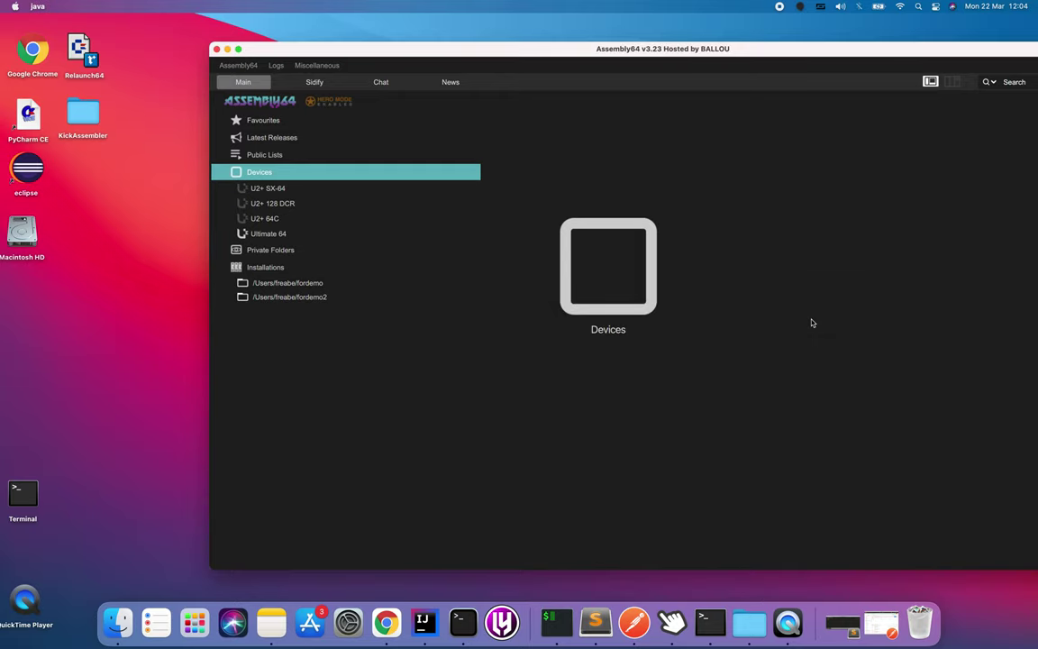
# Start Streamalot for the Ultimate 64, reset the machine from the stream window, and move the Assembly64 window clear of it
pyautogui.moveTo(345, 54); pyautogui.dragTo(242, 48)
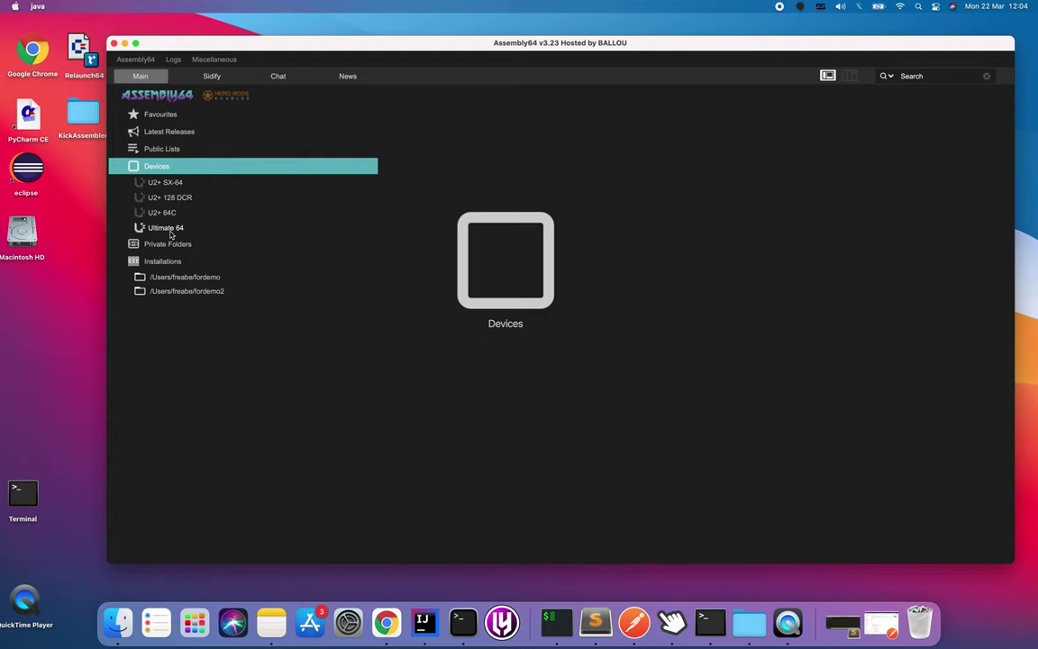
pyautogui.rightClick(170, 234)
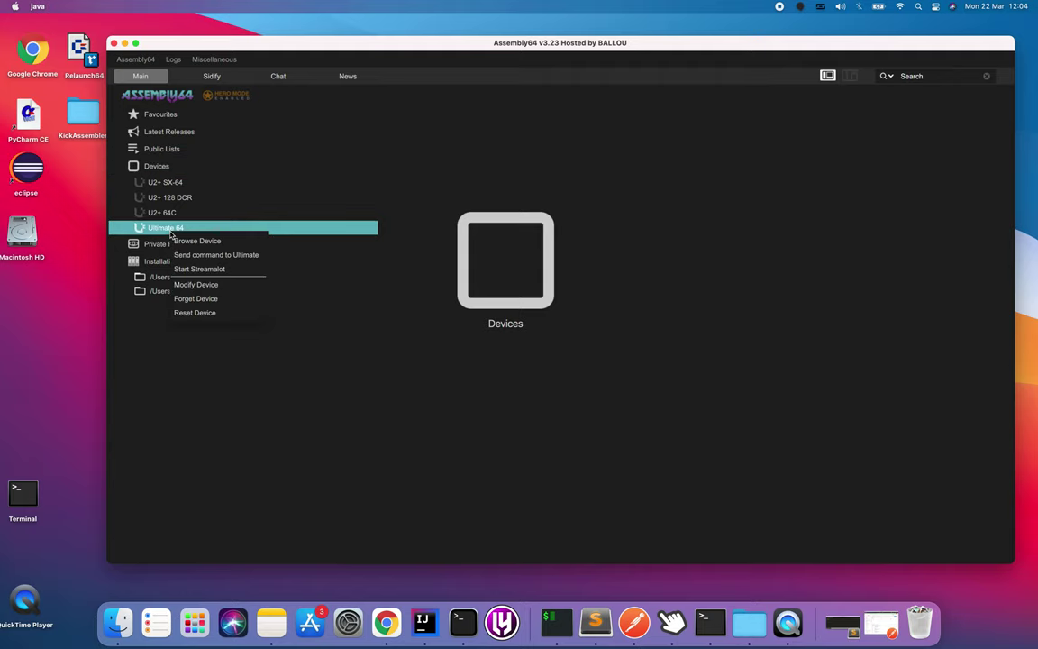
pyautogui.click(198, 271)
pyautogui.moveTo(373, 46); pyautogui.dragTo(480, 99)
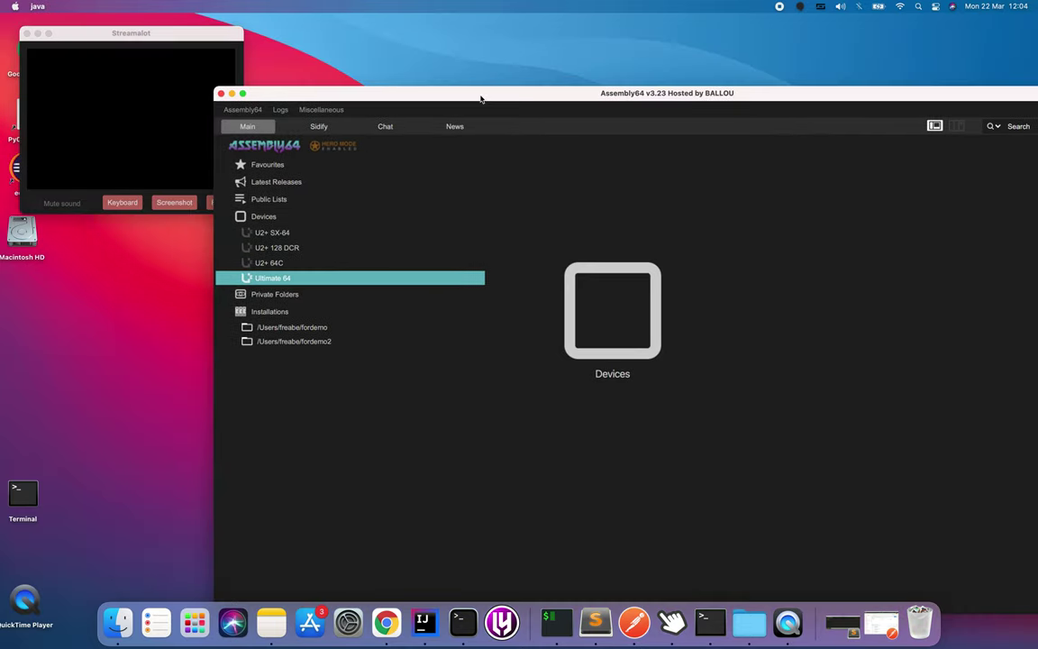
pyautogui.click(176, 33)
pyautogui.click(218, 202)
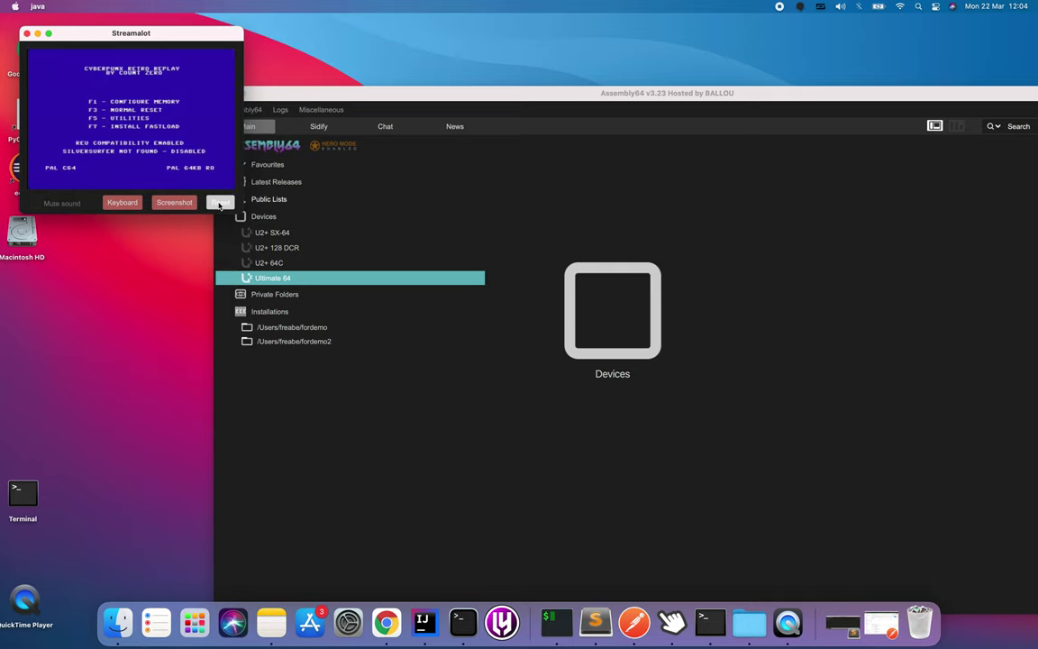
pyautogui.moveTo(294, 92); pyautogui.dragTo(378, 68)
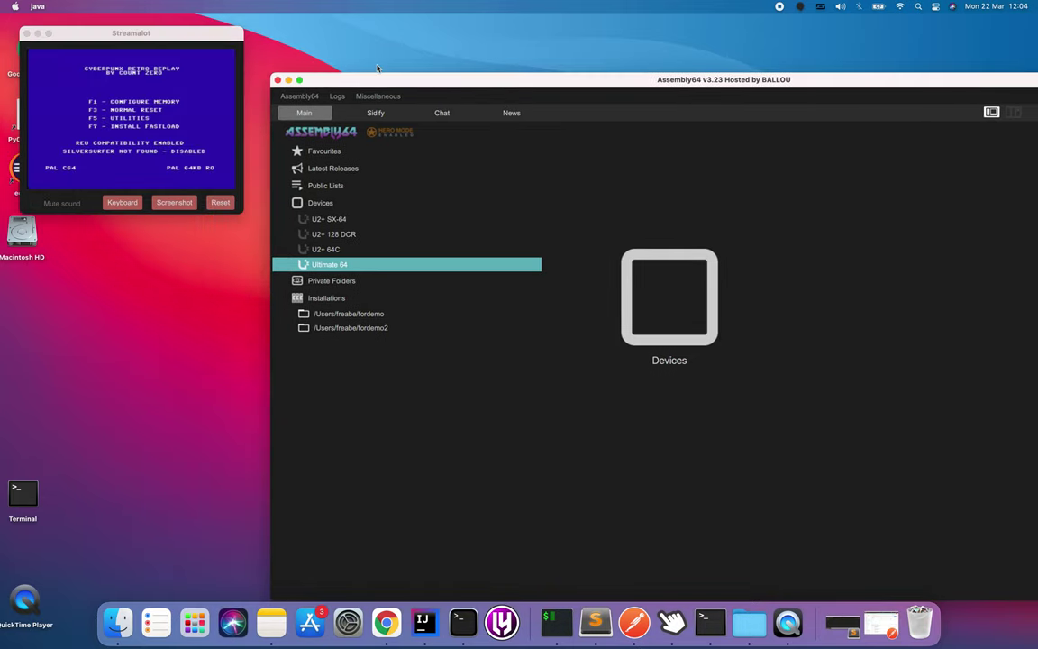
# Collapse Devices and run squarebooze.prg from Square Booze in fordemo's Onefile-top200 collection by dropping it on the Streamalot screen
pyautogui.click(321, 204)
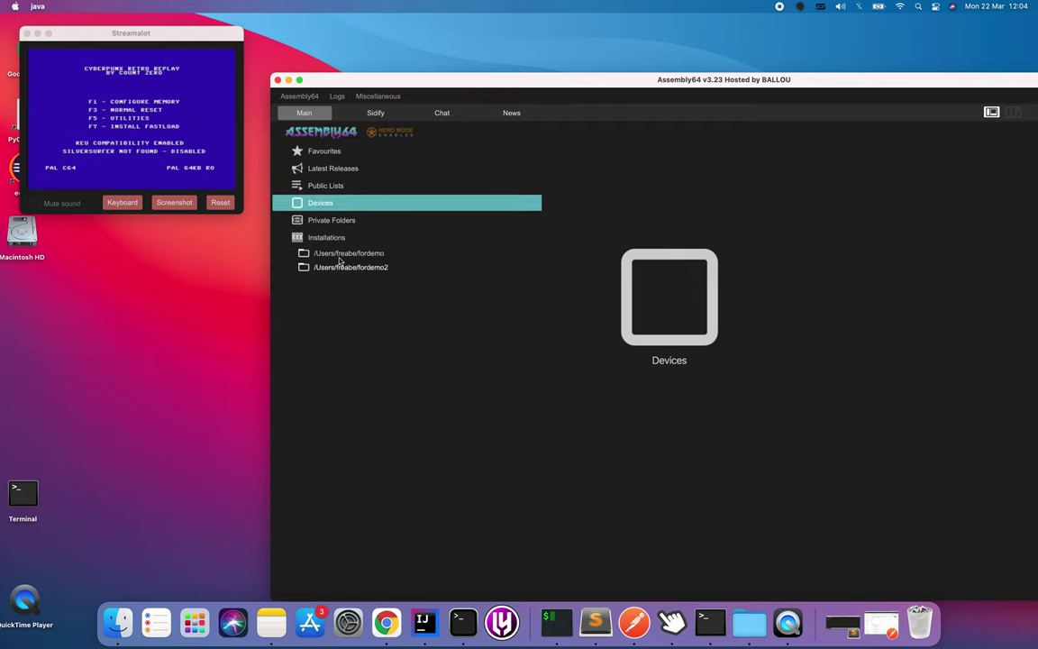
pyautogui.click(345, 254)
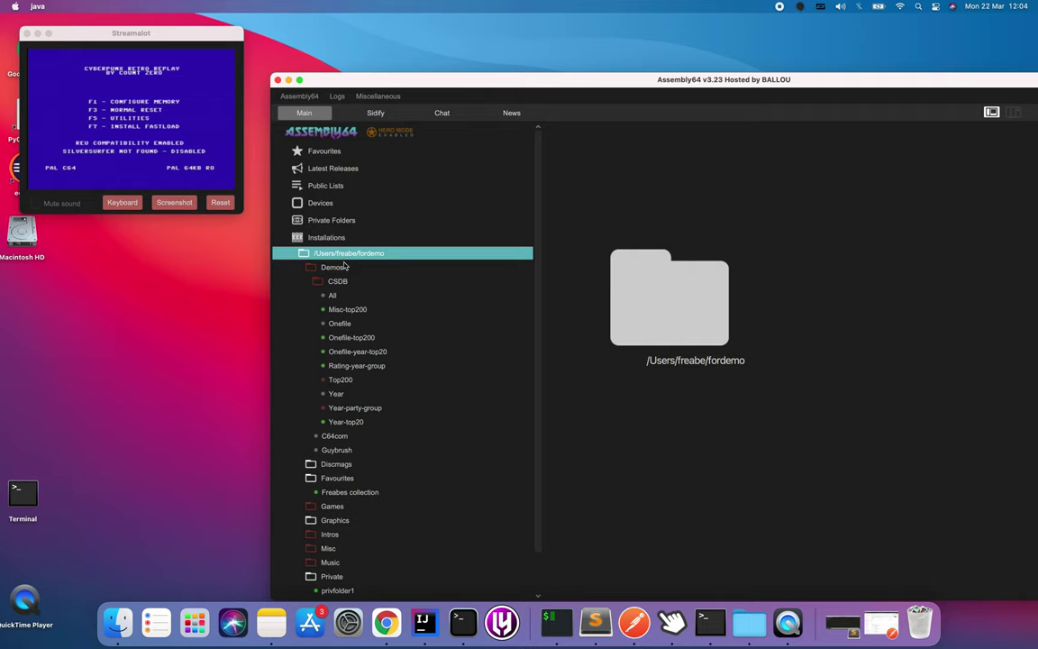
pyautogui.click(349, 338)
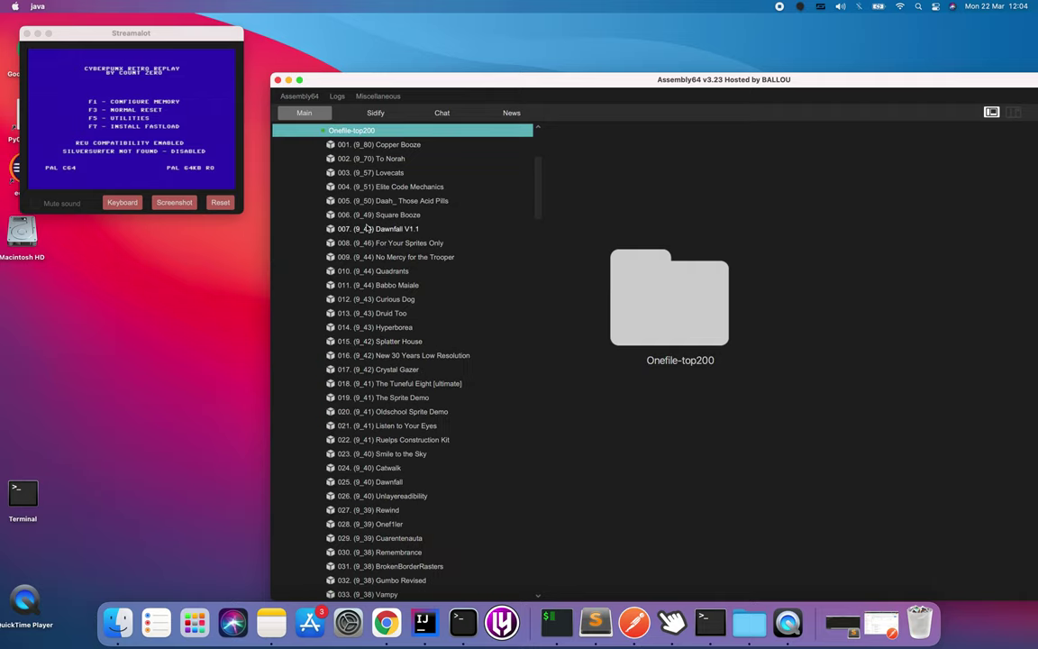
pyautogui.scroll(1, 391, 200)
pyautogui.click(394, 237)
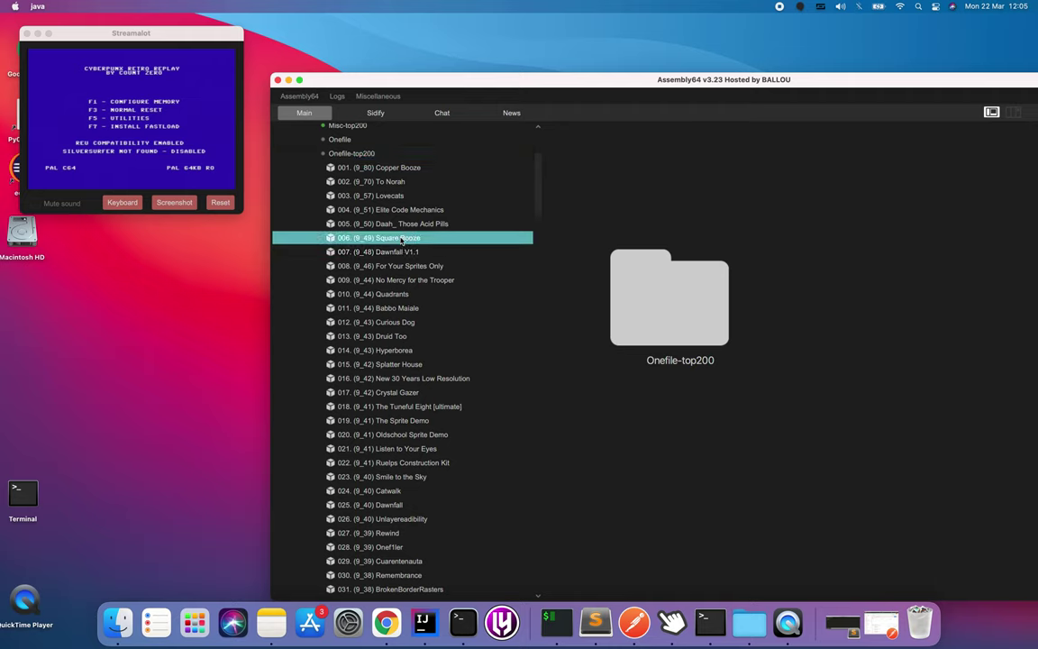
pyautogui.moveTo(370, 250); pyautogui.dragTo(172, 134)
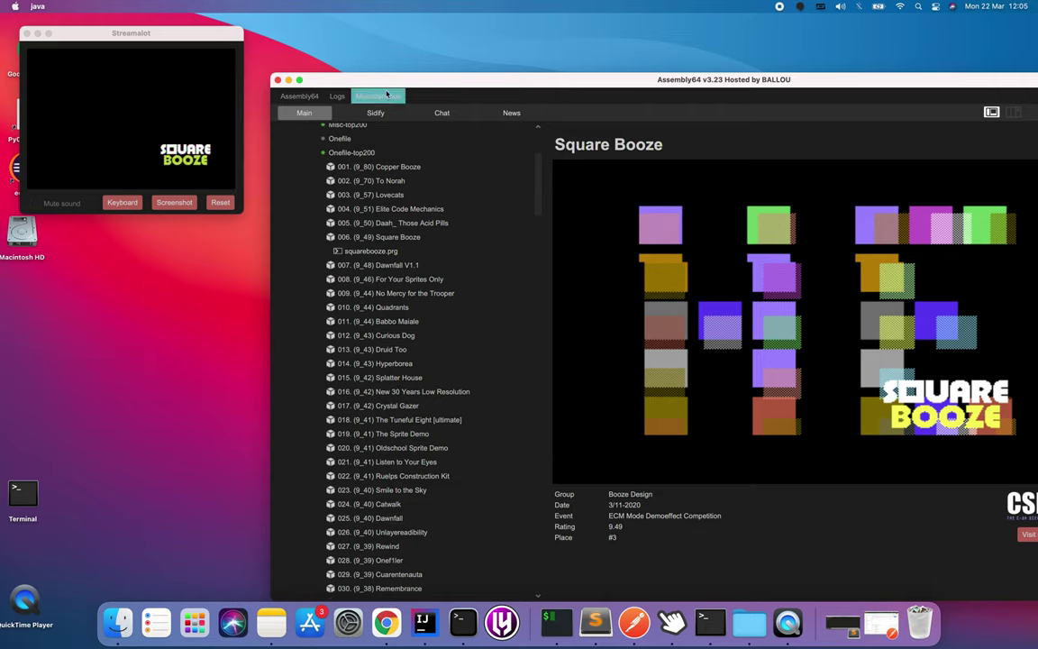
# Make room beside the Streamalot window, enlarge it, and mute its sound
pyautogui.moveTo(394, 86); pyautogui.dragTo(463, 85)
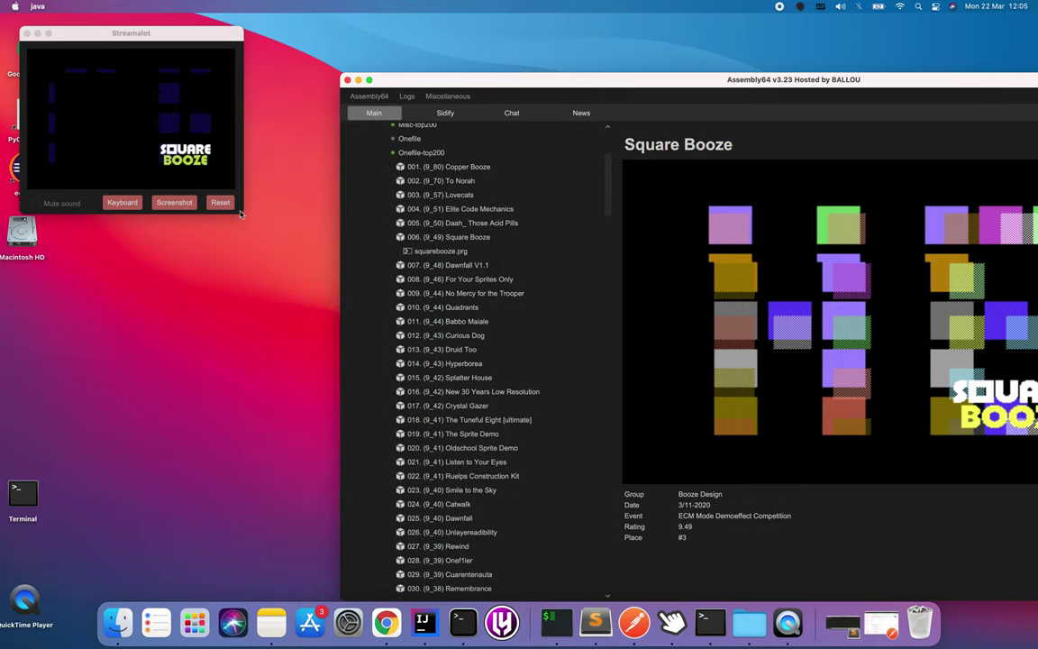
pyautogui.moveTo(243, 213); pyautogui.dragTo(367, 284)
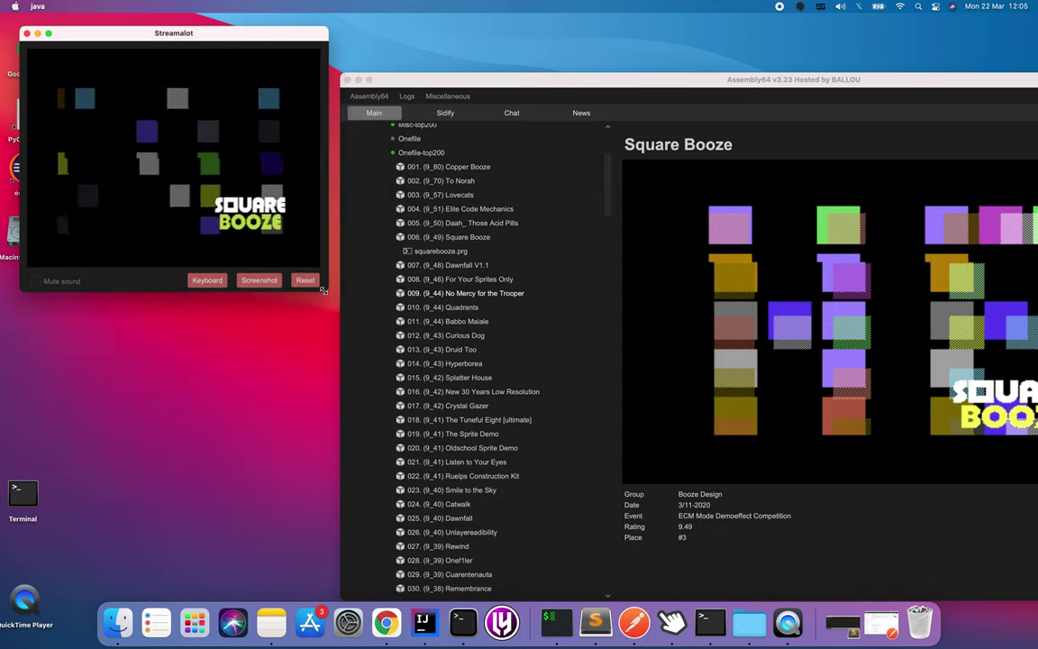
pyautogui.click(35, 281)
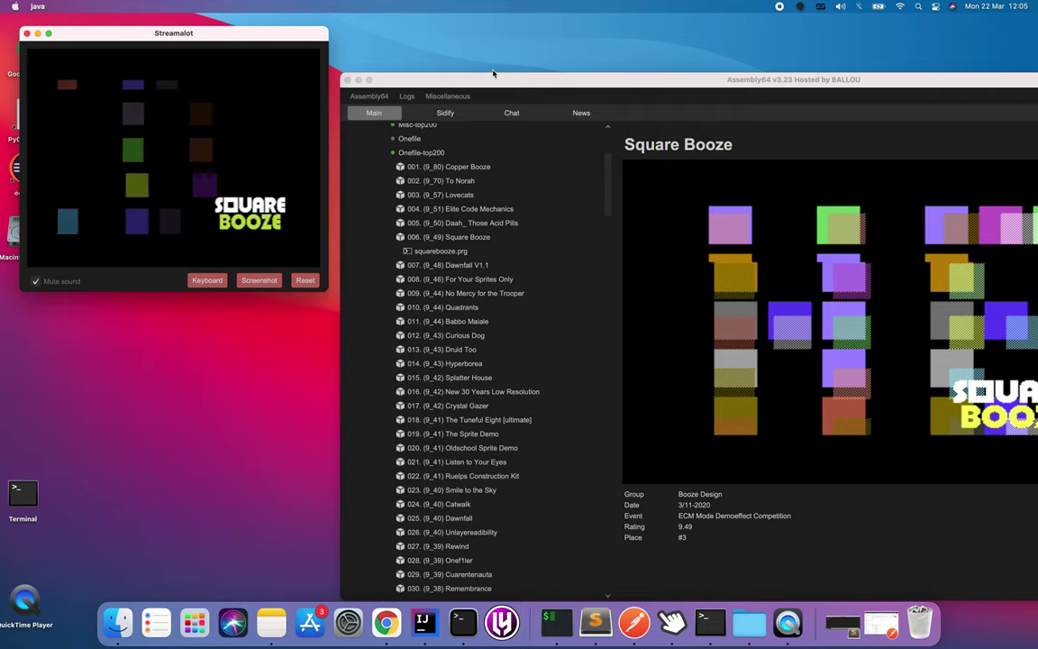
# Bring the Assembly64 window back into view and collapse the fordemo installation under Installations
pyautogui.moveTo(493, 80); pyautogui.dragTo(367, 37)
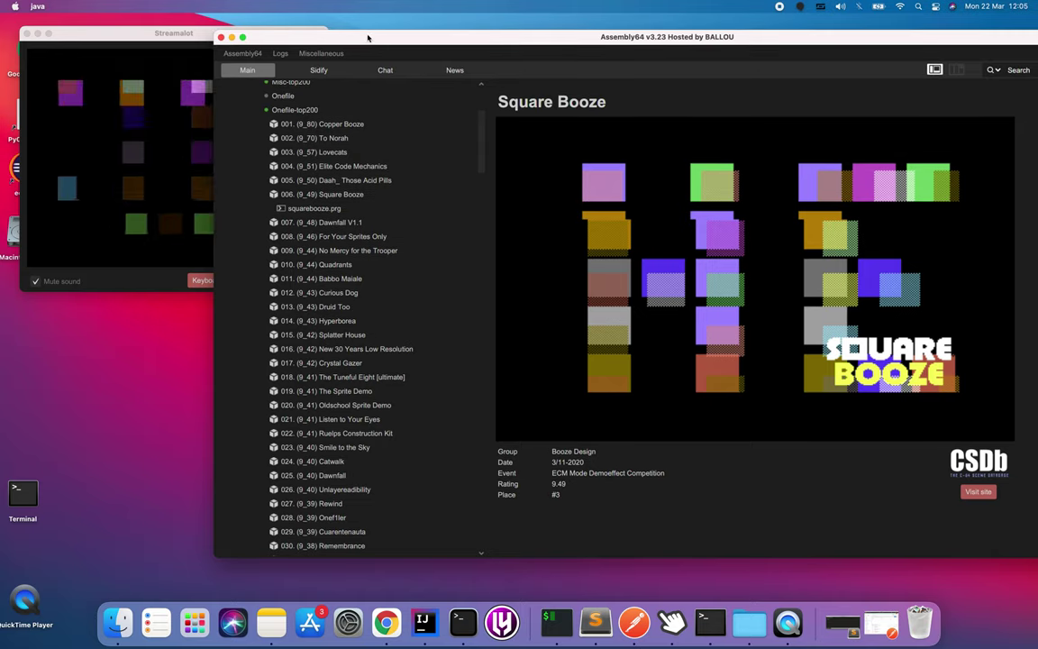
pyautogui.scroll(5, 284, 190)
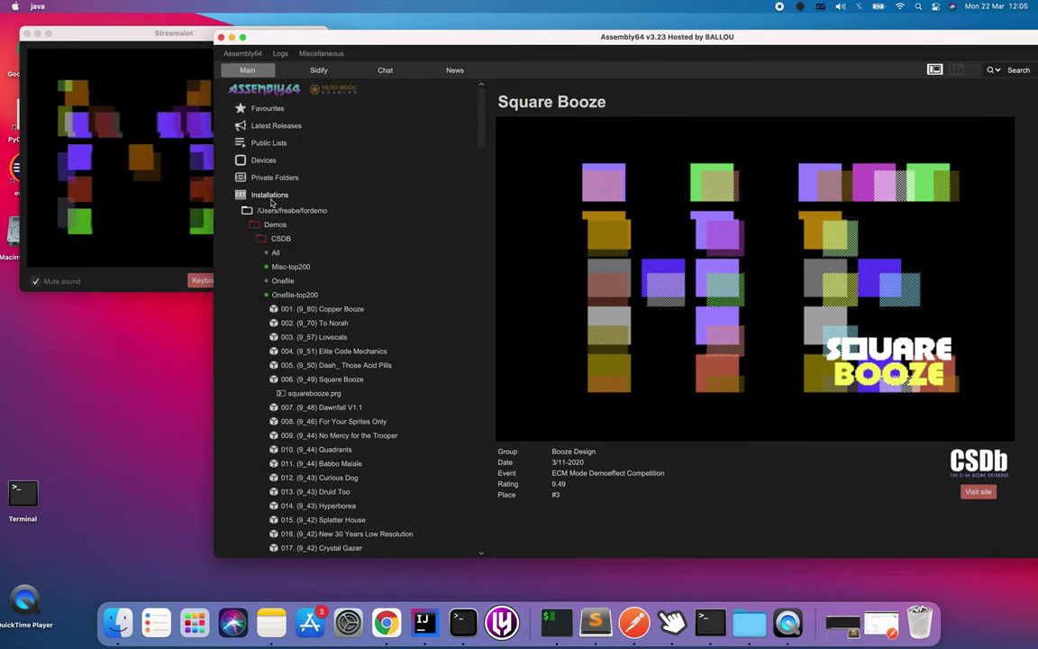
pyautogui.click(276, 226)
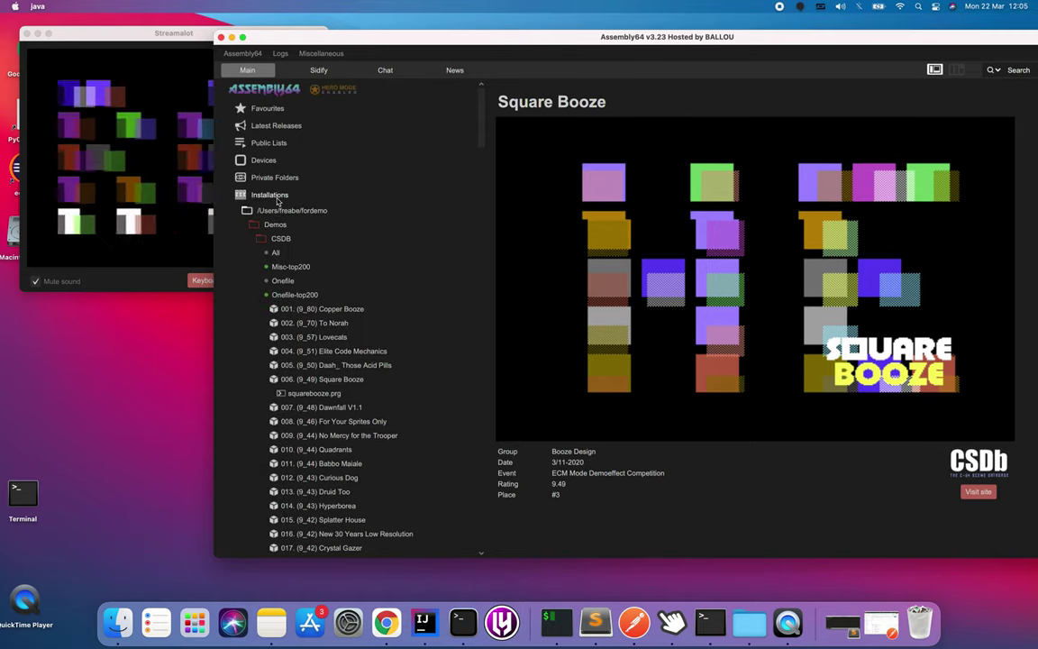
pyautogui.doubleClick(277, 198)
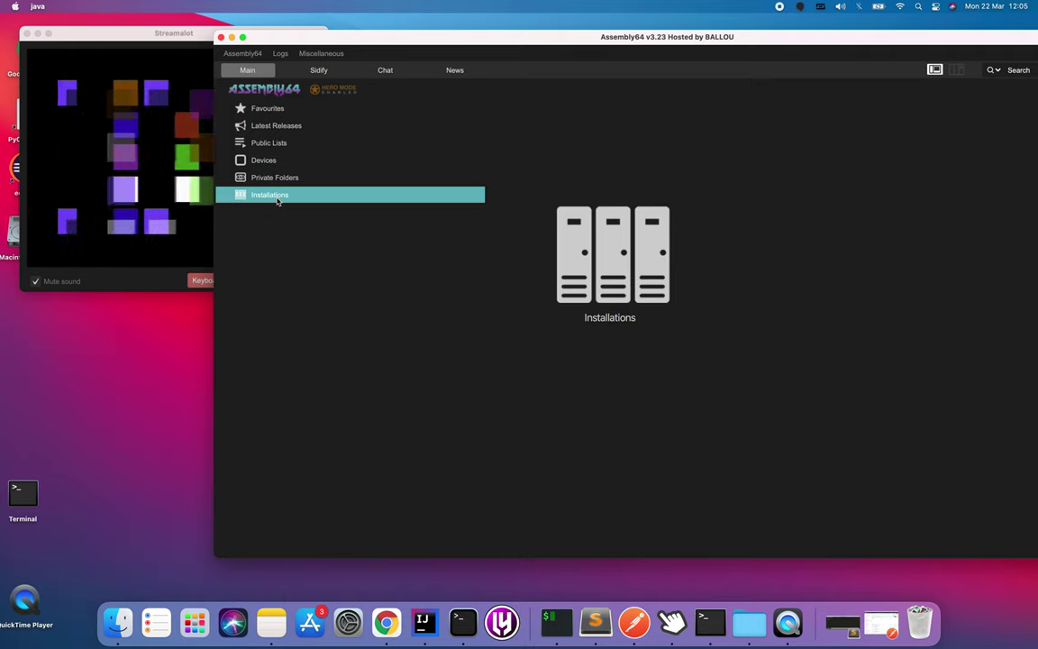
pyautogui.doubleClick(277, 200)
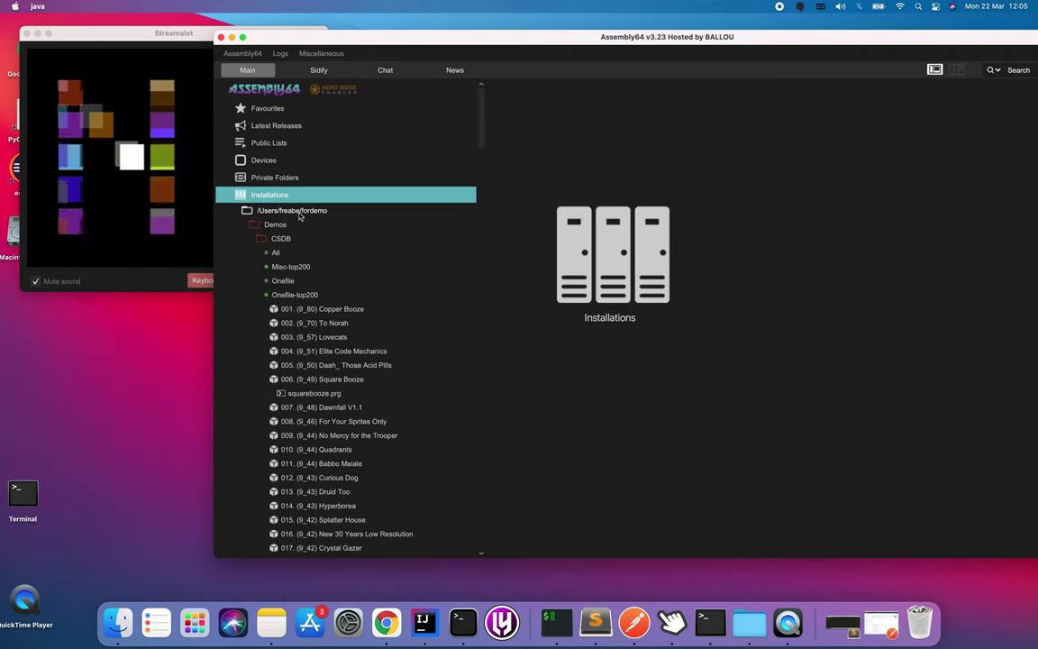
pyautogui.doubleClick(293, 212)
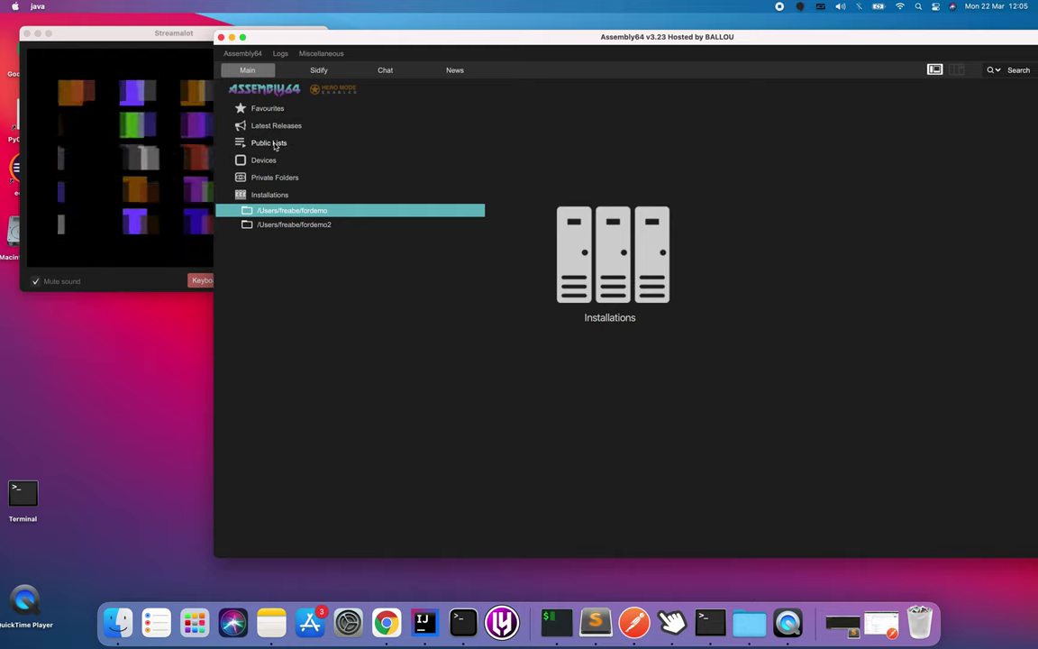
# Subscribe to the public playlists HmF and Genesis Project, and close the Public Collections window
pyautogui.click(275, 146)
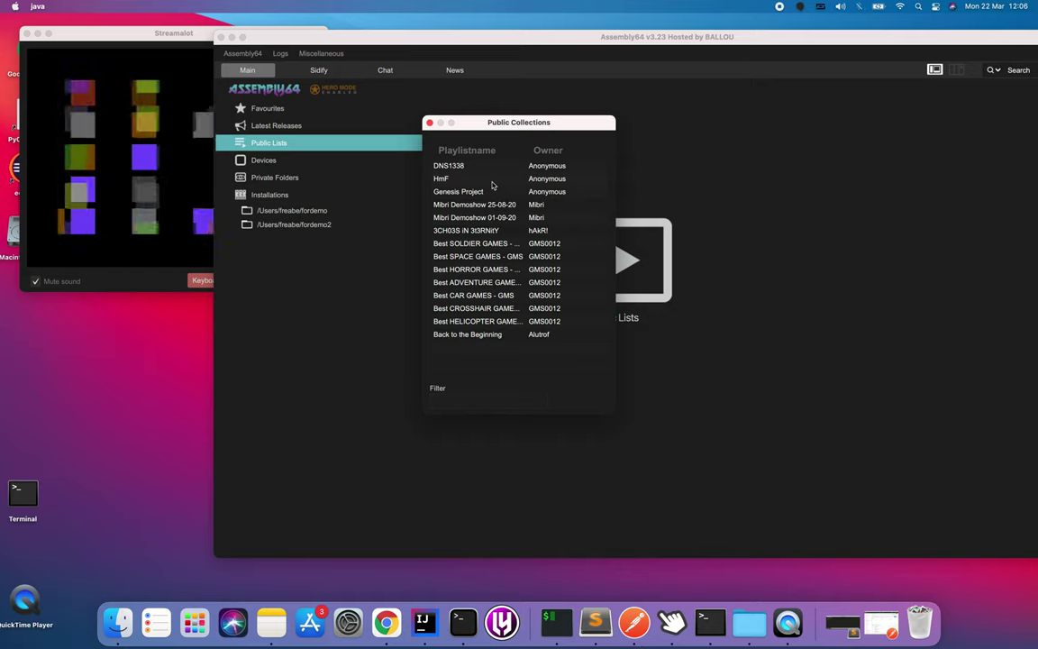
pyautogui.rightClick(493, 185)
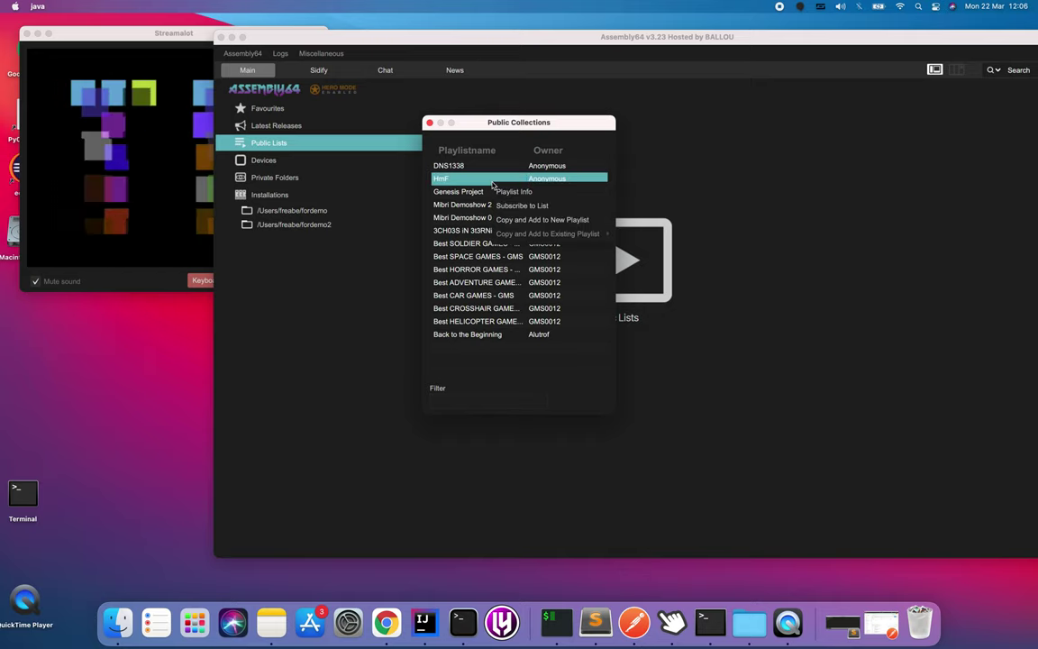
pyautogui.click(539, 206)
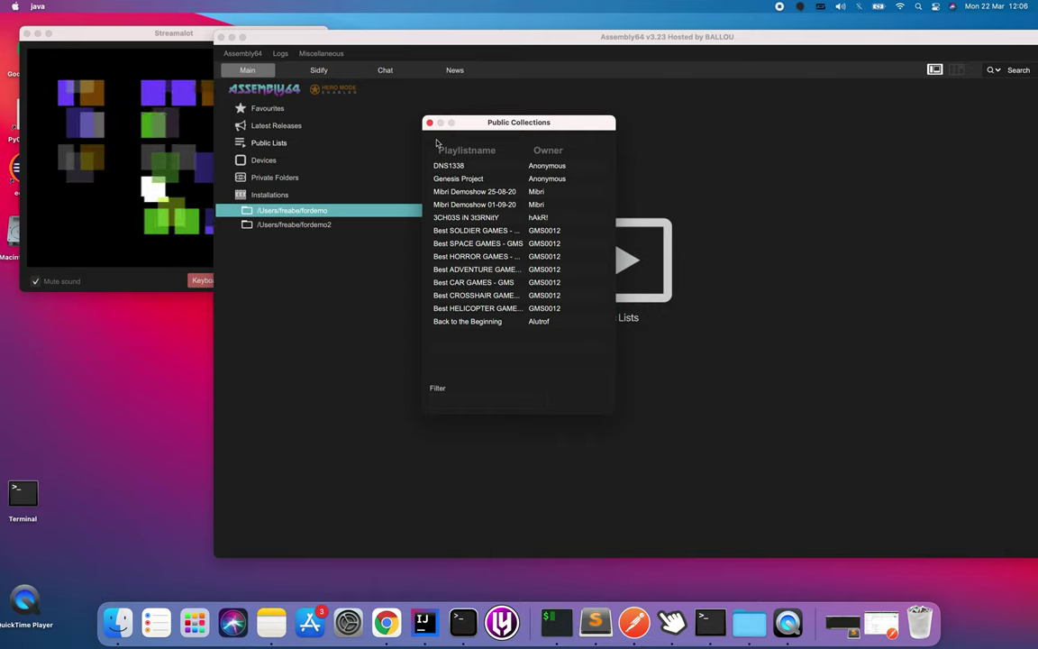
pyautogui.rightClick(461, 182)
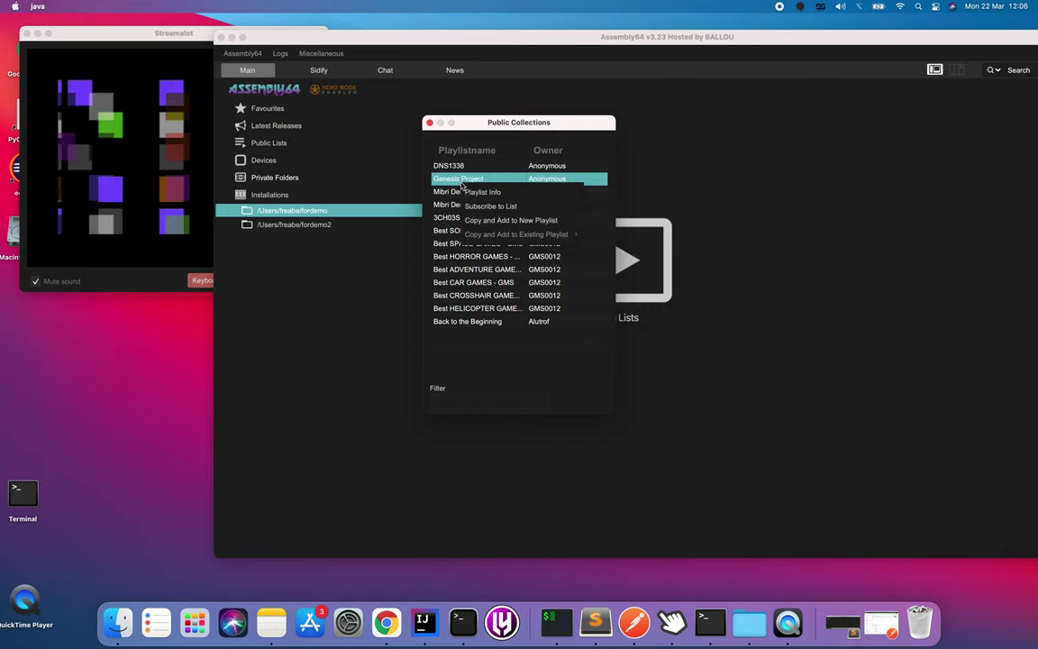
pyautogui.click(480, 208)
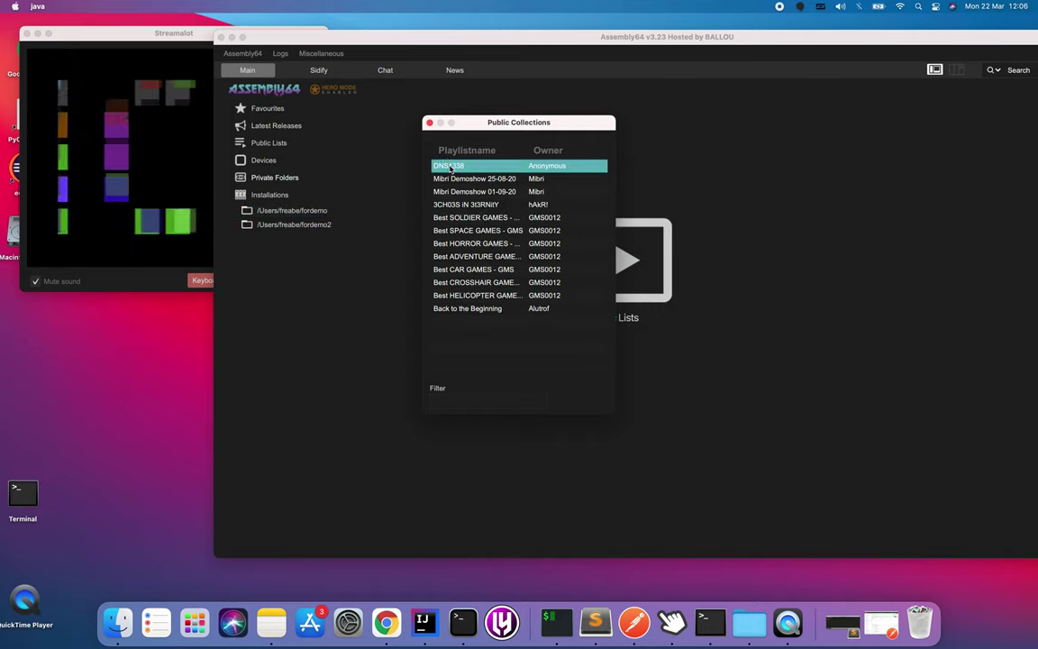
pyautogui.click(430, 123)
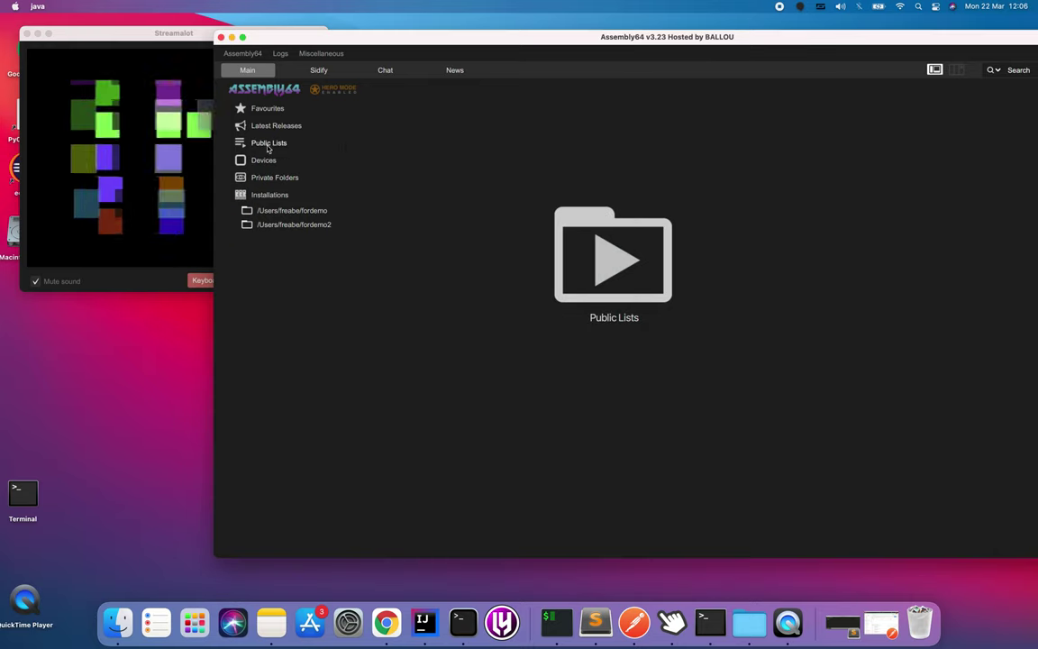
# Expand Public Lists and view the entries in the Demos folder of the HmF playlist
pyautogui.click(266, 146)
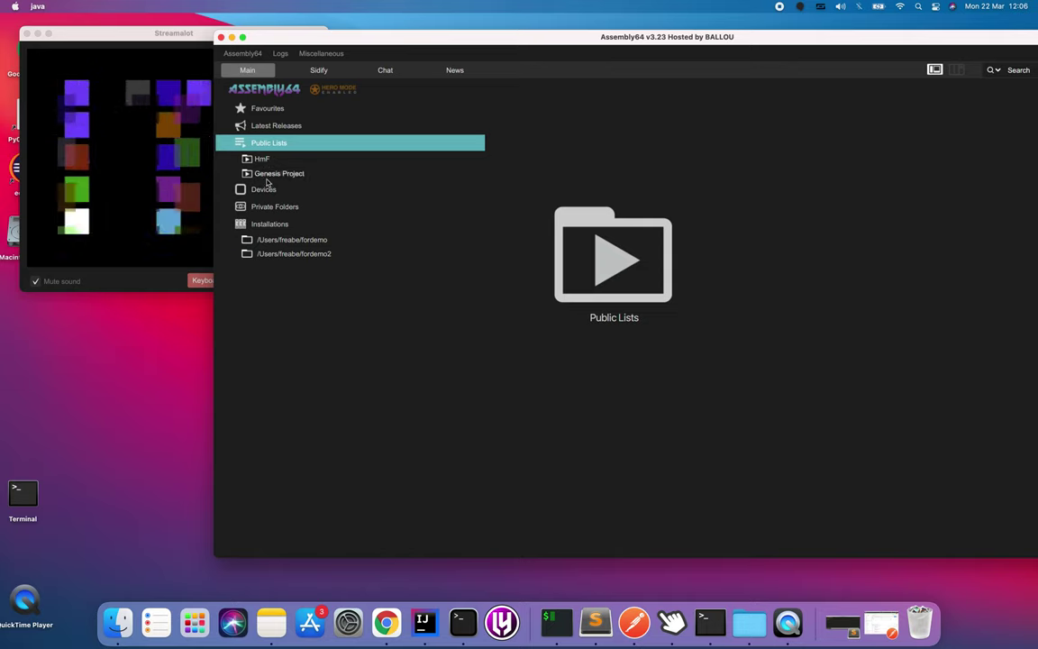
pyautogui.click(265, 160)
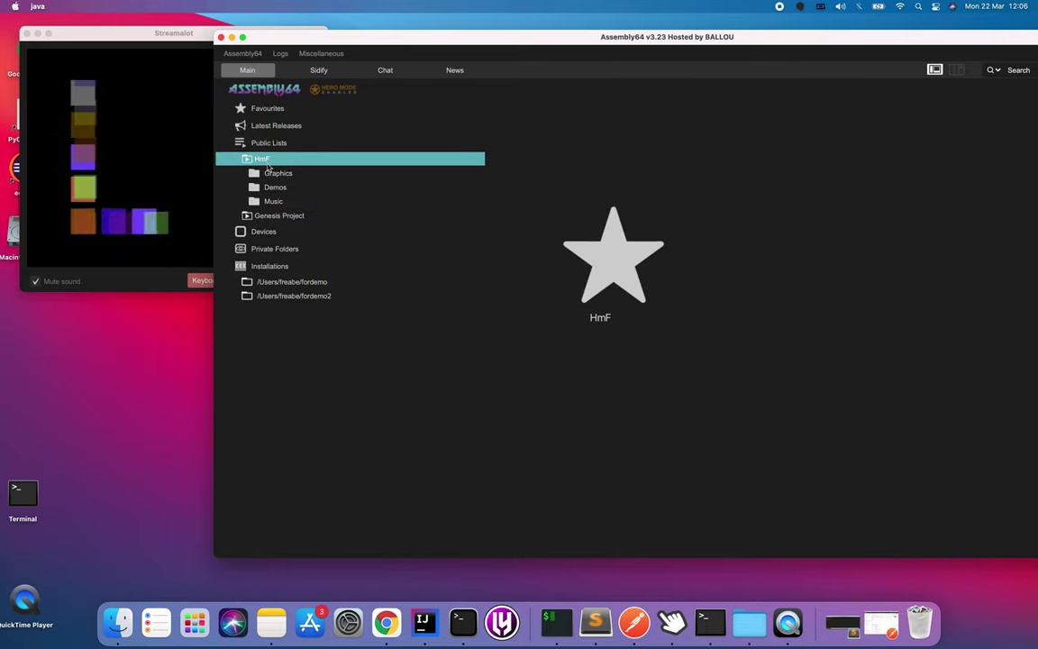
pyautogui.click(274, 186)
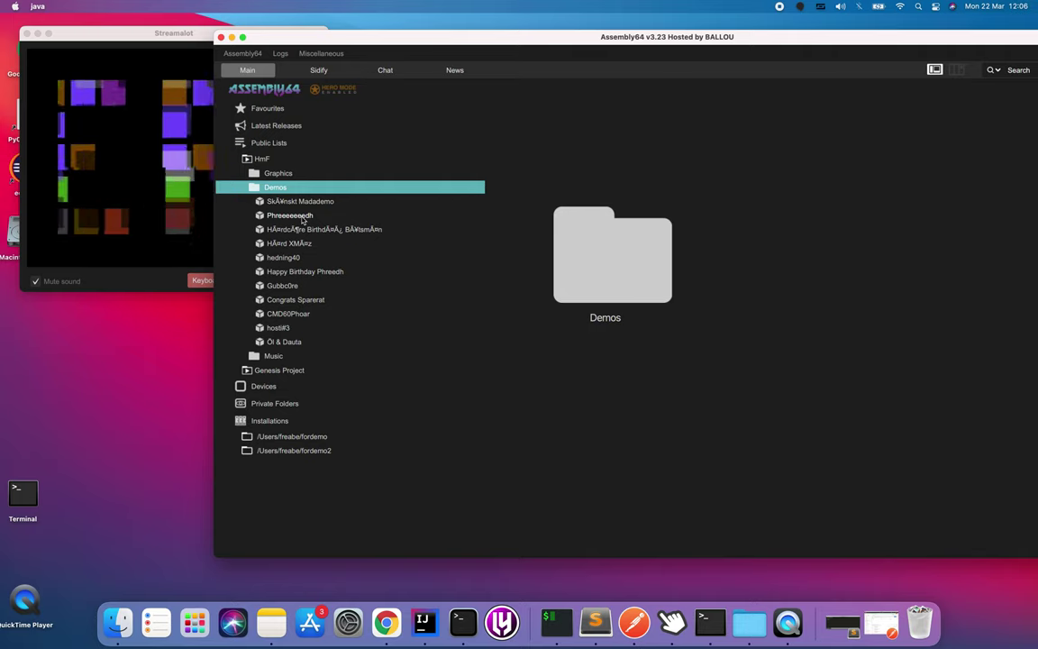
# Expand the Happy Birthday Phreedh entry in the HmF playlist and try to run its hmf-phreedh.d64 image directly
pyautogui.click(302, 271)
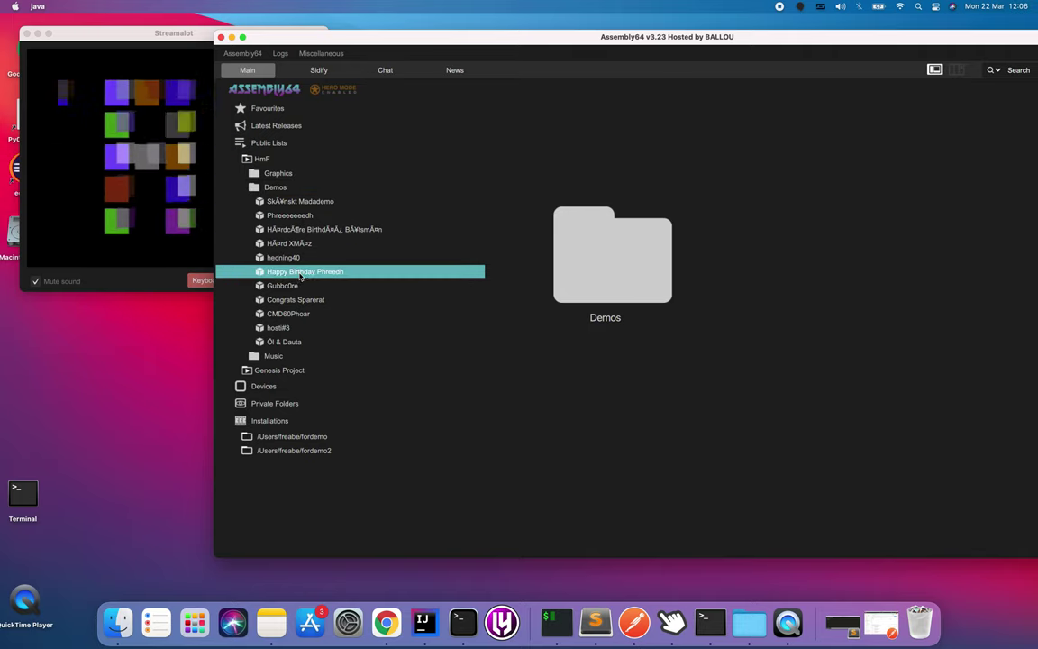
pyautogui.click(306, 287)
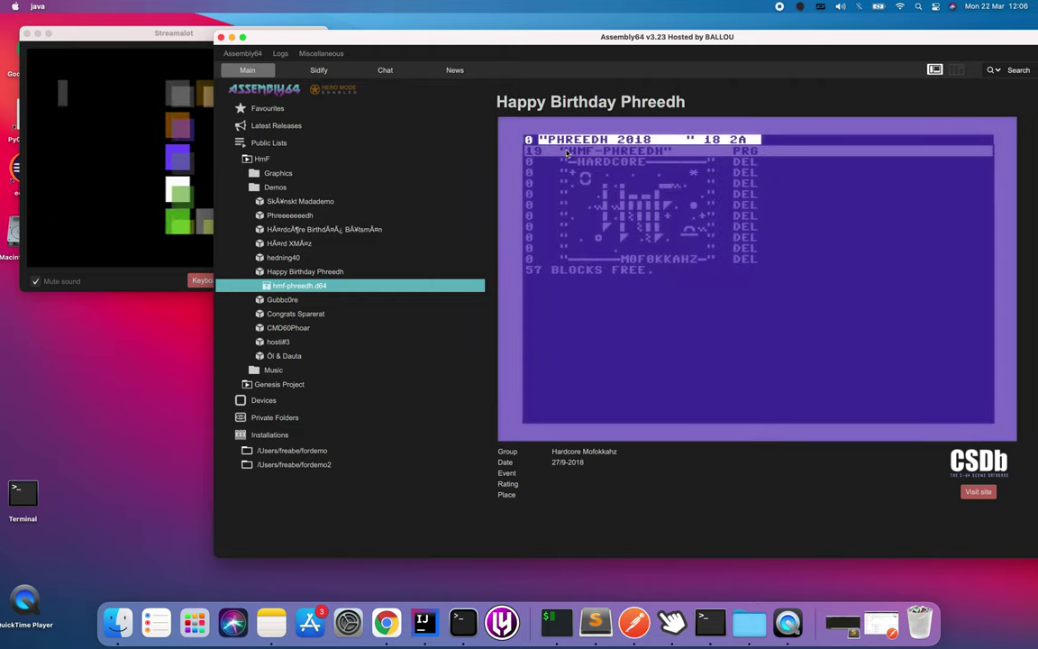
pyautogui.doubleClick(281, 287)
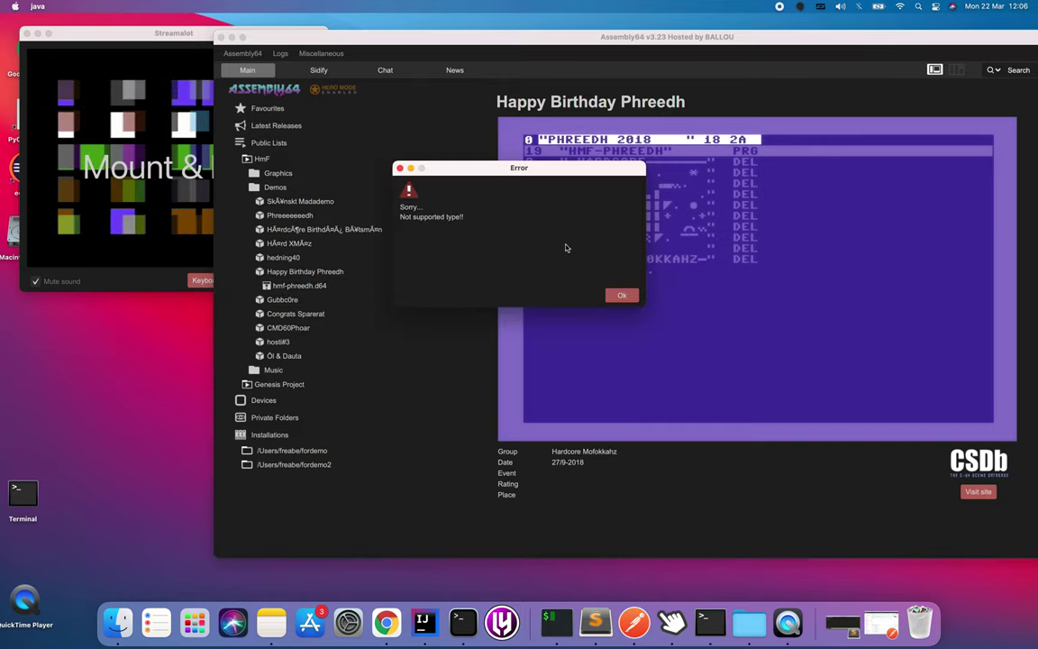
pyautogui.click(622, 295)
pyautogui.click(315, 287)
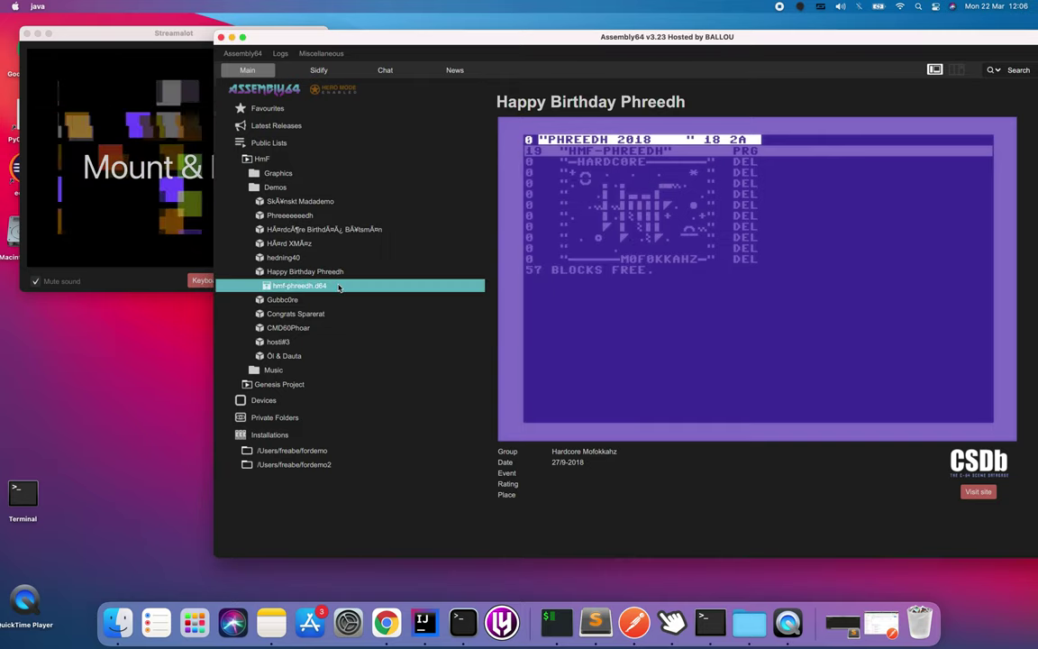
pyautogui.doubleClick(316, 288)
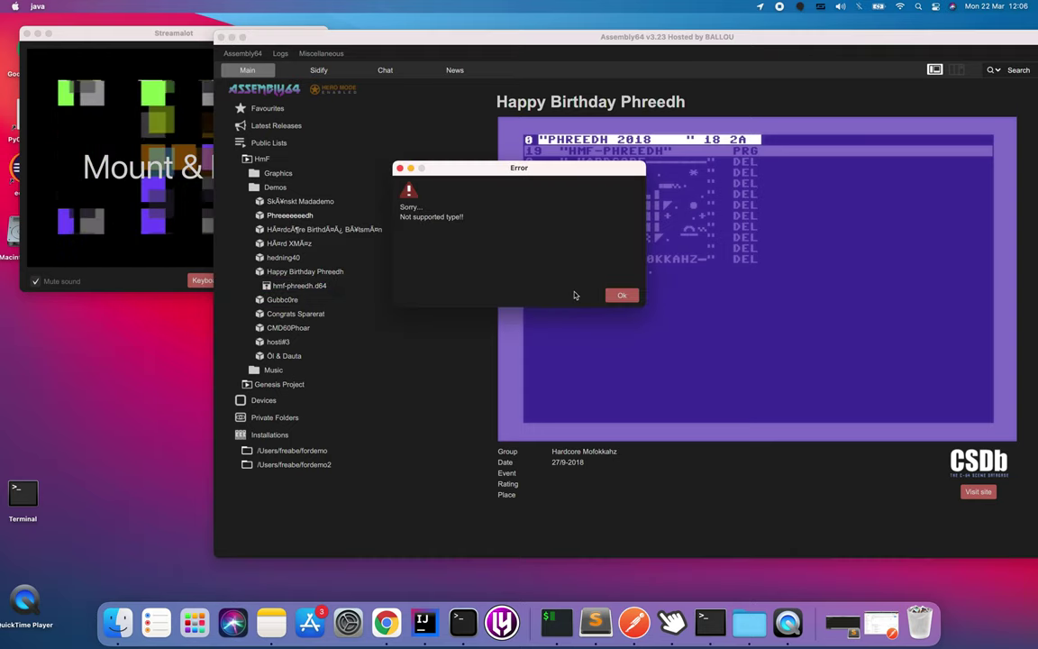
pyautogui.click(621, 294)
pyautogui.click(315, 286)
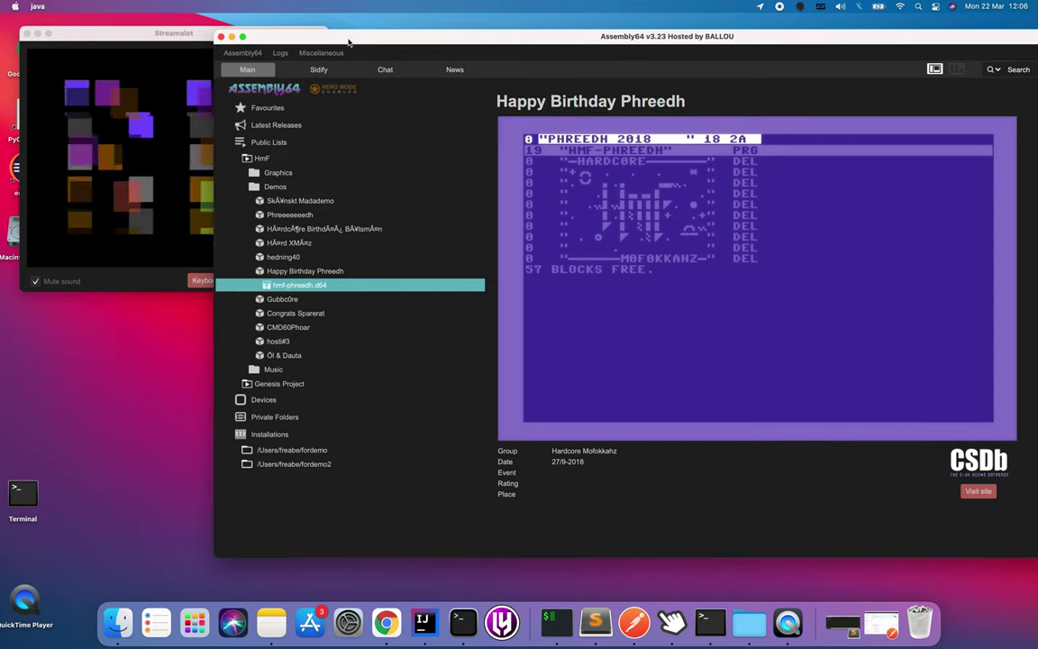
# Uncover the Streamalot window, then mount and run hmf-phreedh.d64 on the primary Ultimate
pyautogui.moveTo(350, 43); pyautogui.dragTo(504, 50)
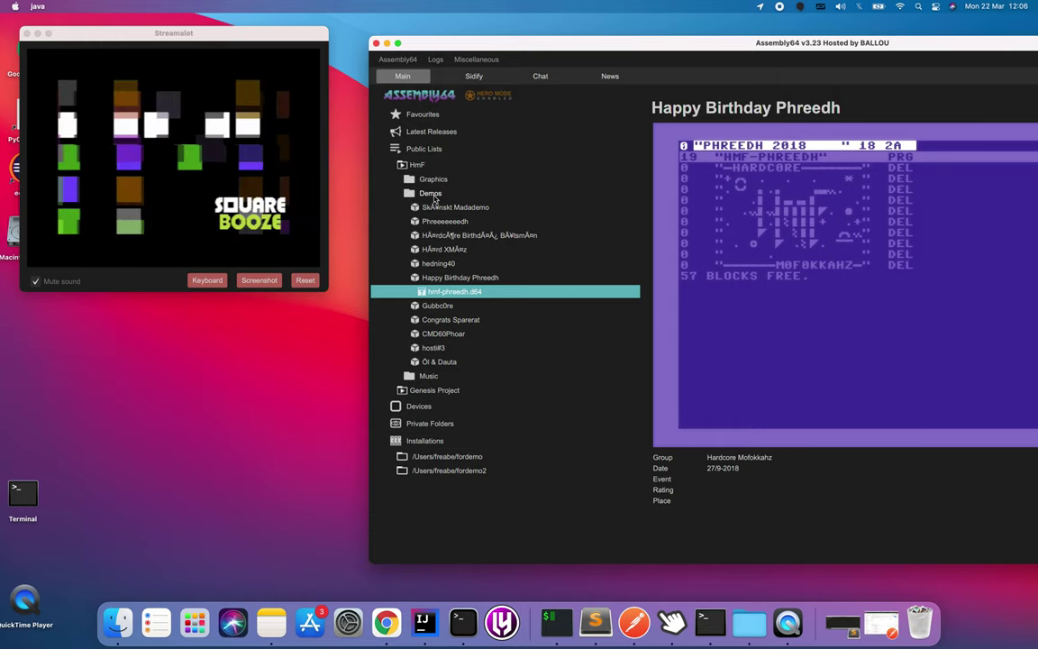
pyautogui.rightClick(449, 293)
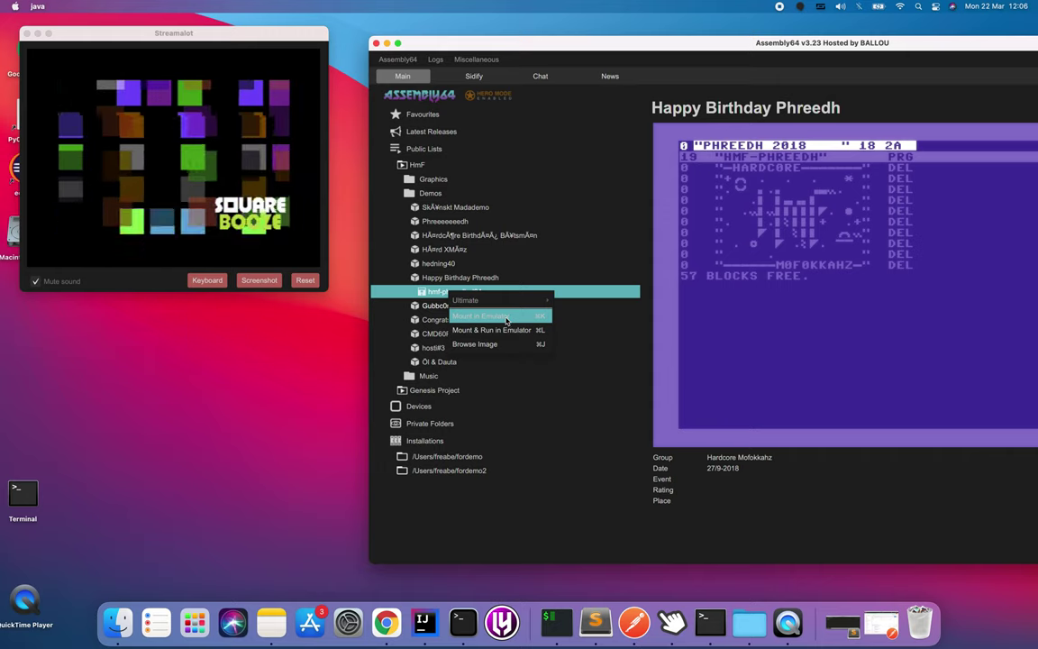
pyautogui.moveTo(510, 301)
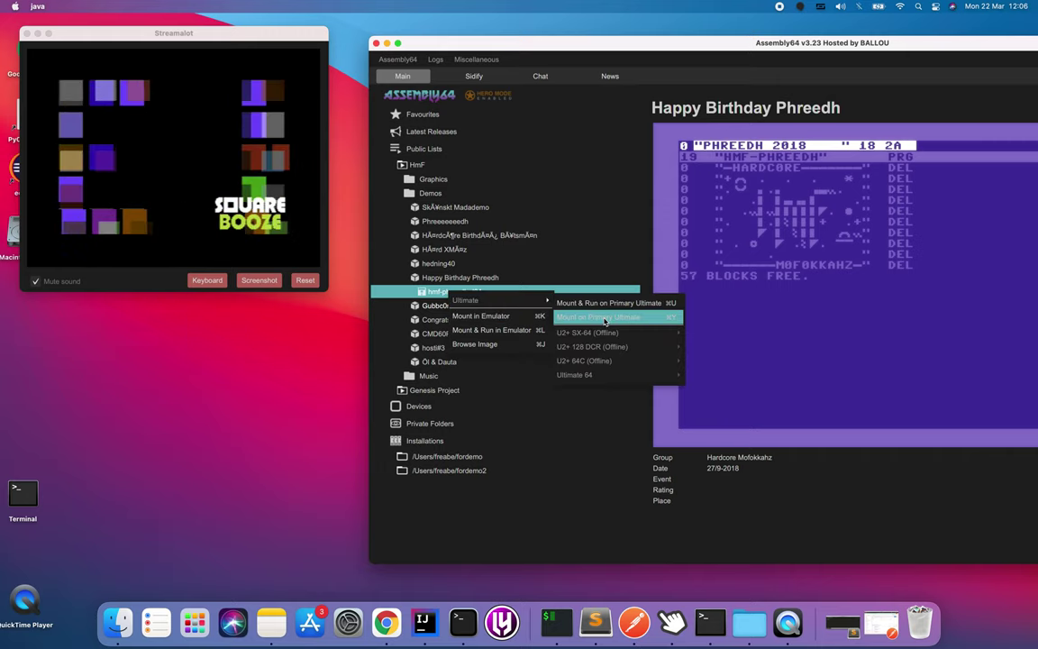
pyautogui.click(635, 309)
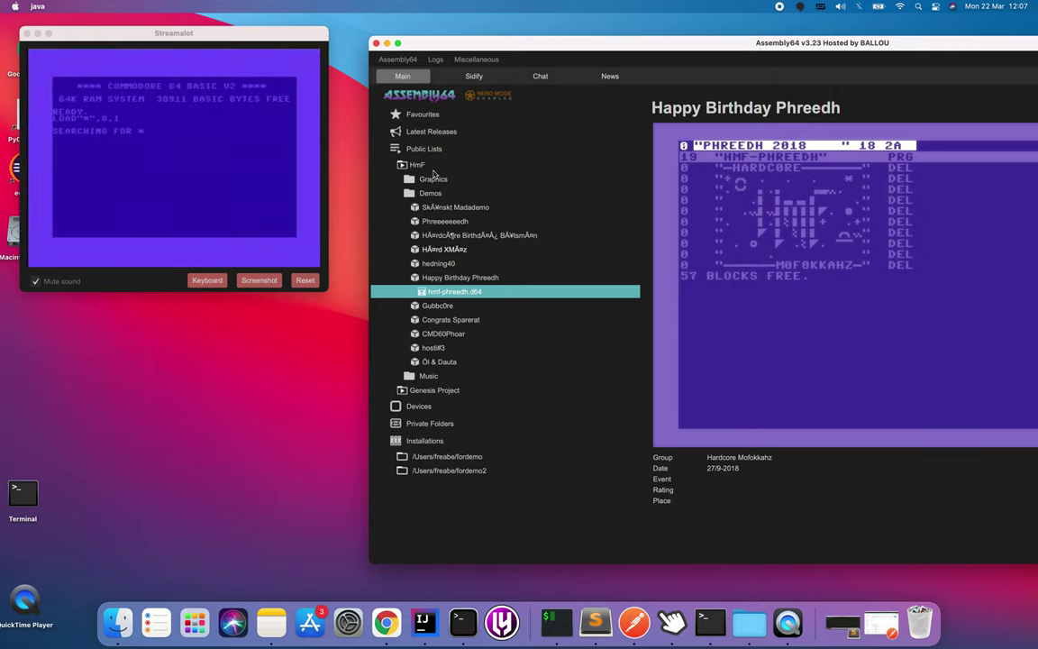
# Collapse the HmF playlist and install the Genesis Project collection from Favourites in the fordemo2 installation
pyautogui.moveTo(443, 45); pyautogui.dragTo(352, 33)
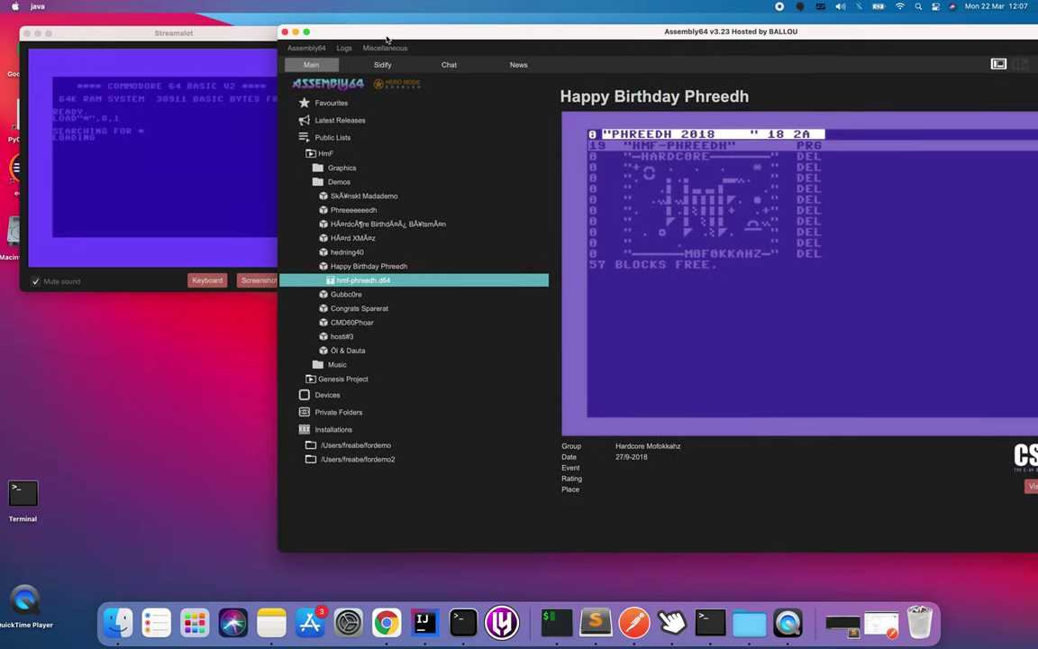
pyautogui.doubleClick(330, 154)
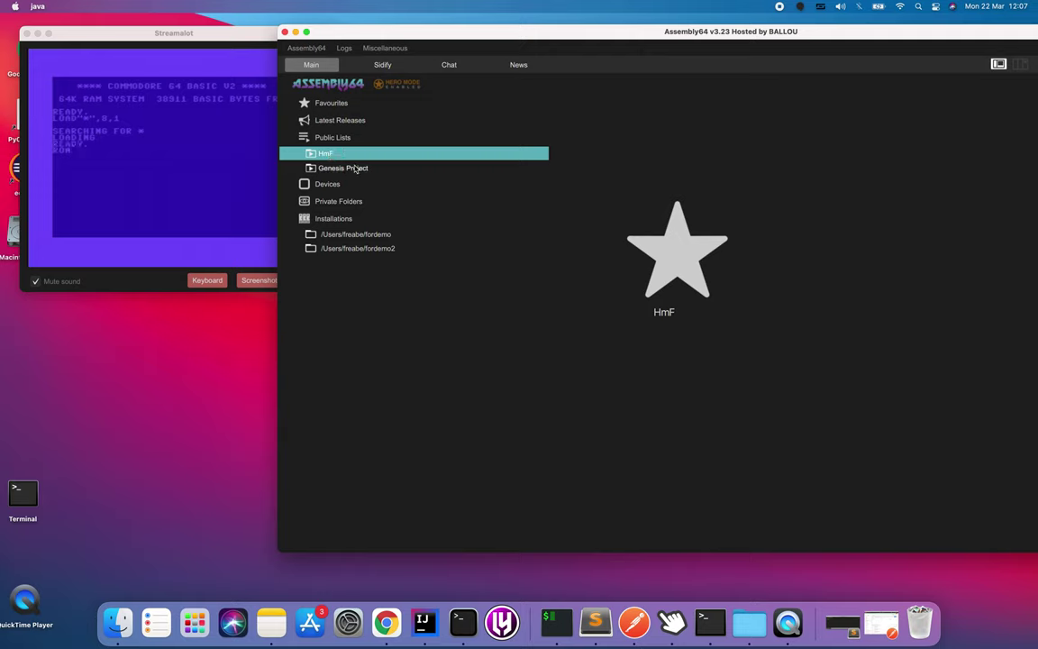
pyautogui.click(339, 250)
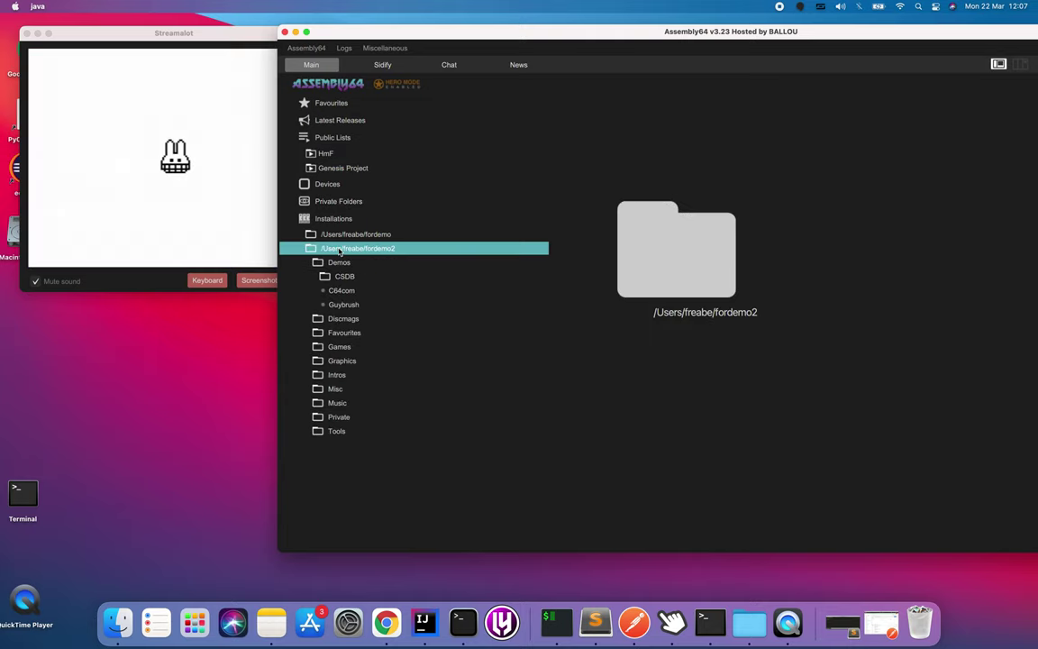
pyautogui.click(340, 332)
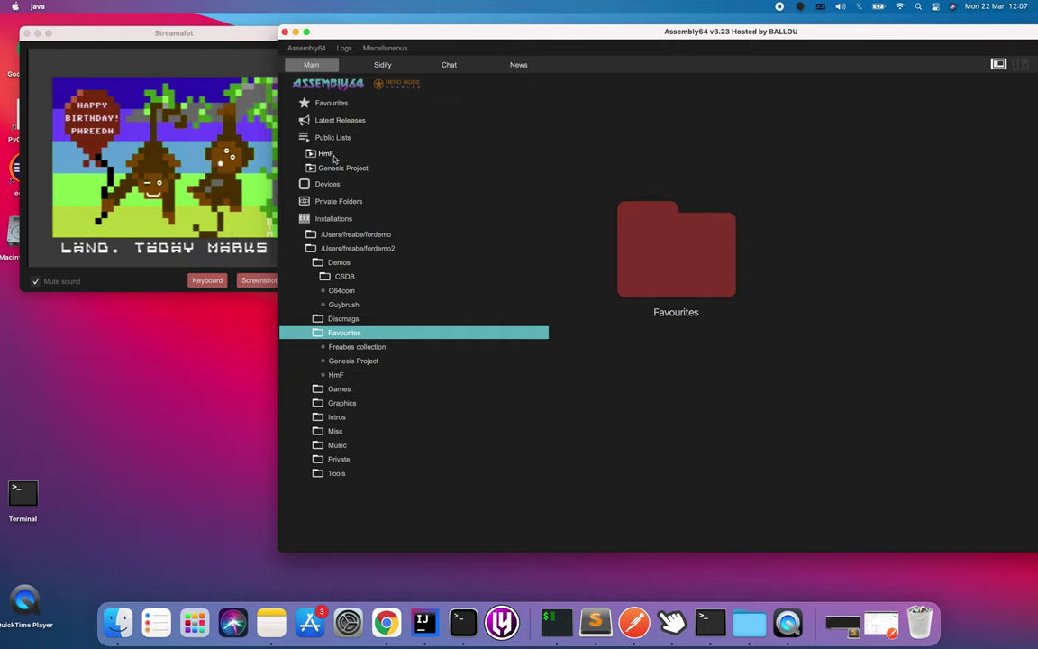
pyautogui.rightClick(346, 362)
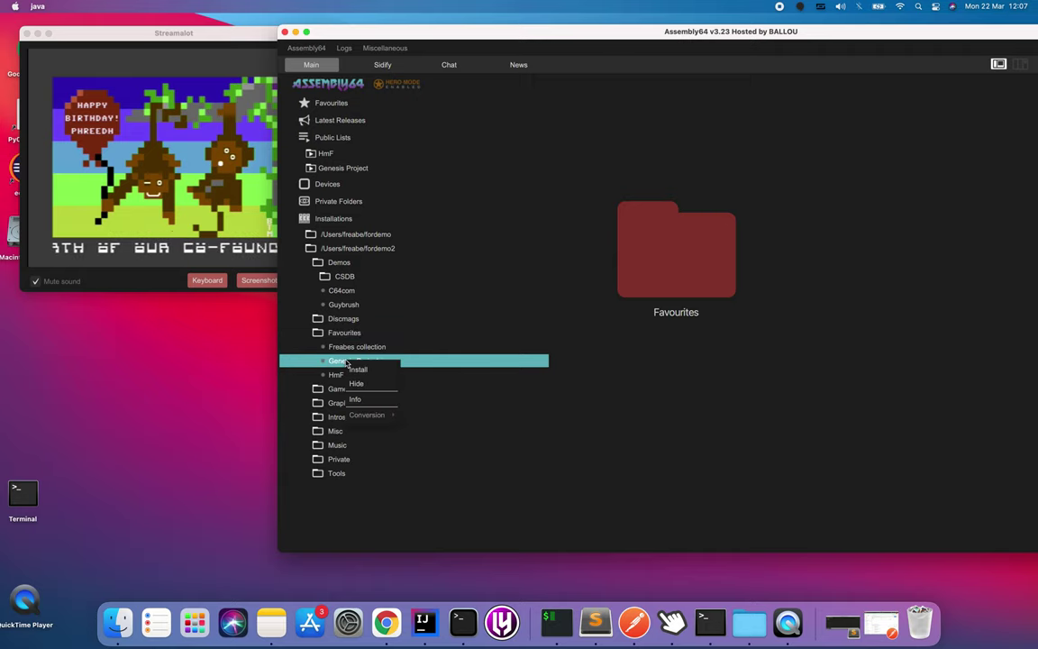
pyautogui.click(359, 366)
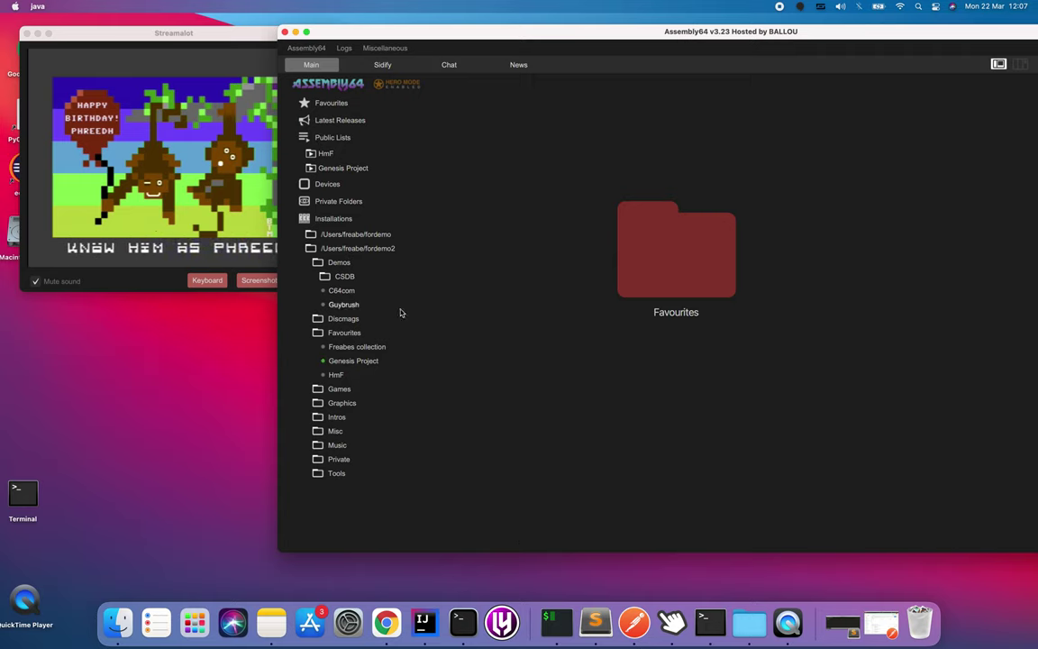
# Look through the Demos folder of the installed Genesis Project collection, then collapse the collection
pyautogui.click(372, 361)
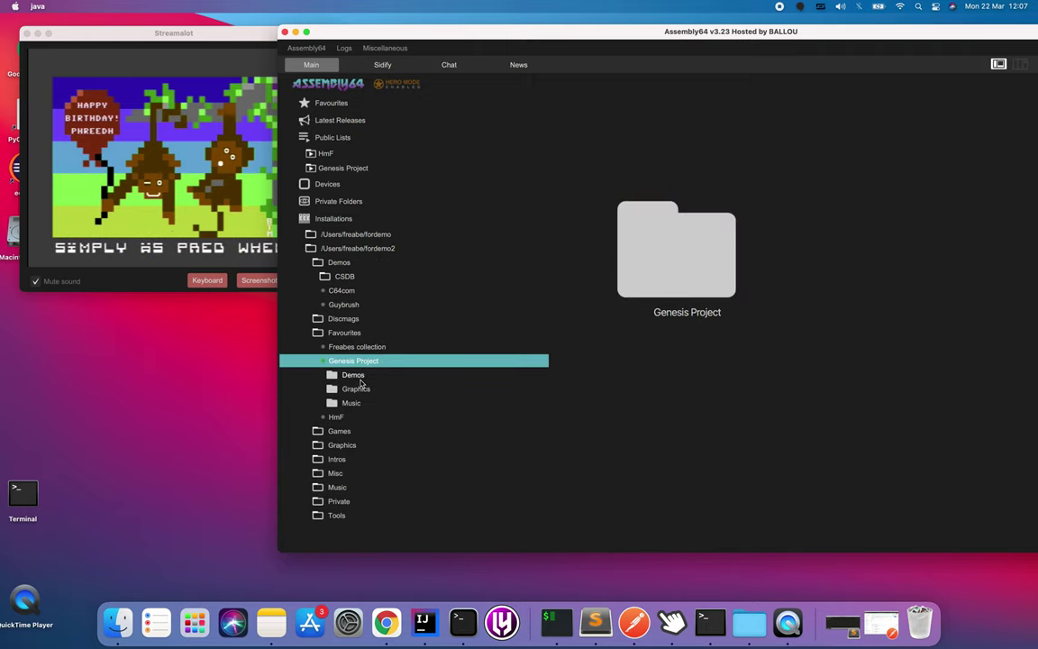
pyautogui.click(354, 375)
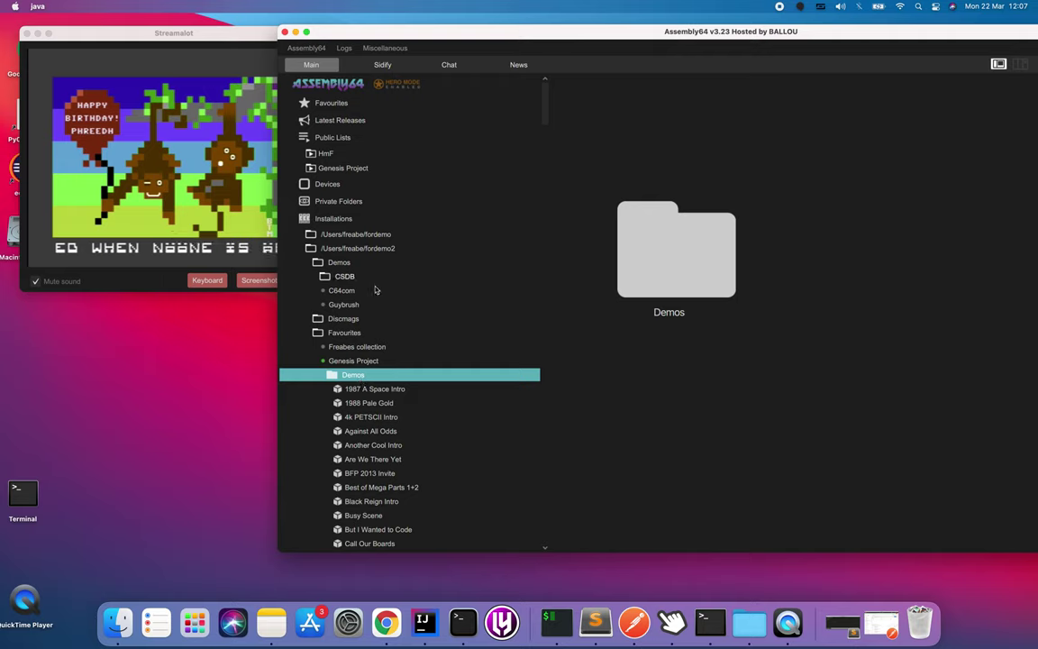
pyautogui.scroll(-3, 400, 468)
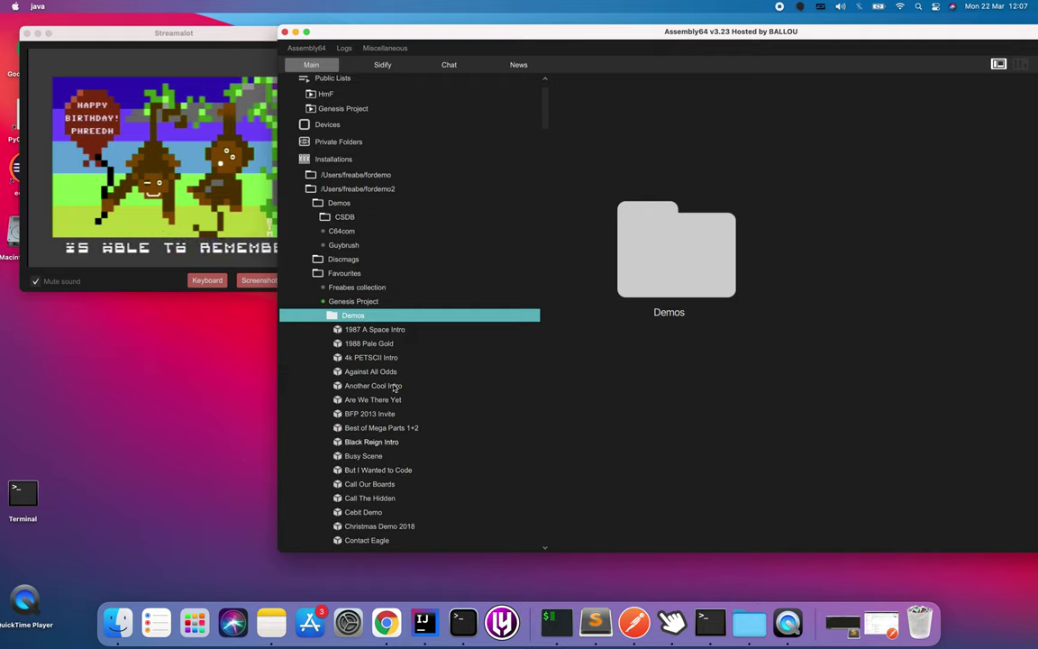
pyautogui.scroll(2, 392, 403)
pyautogui.scroll(1, 390, 406)
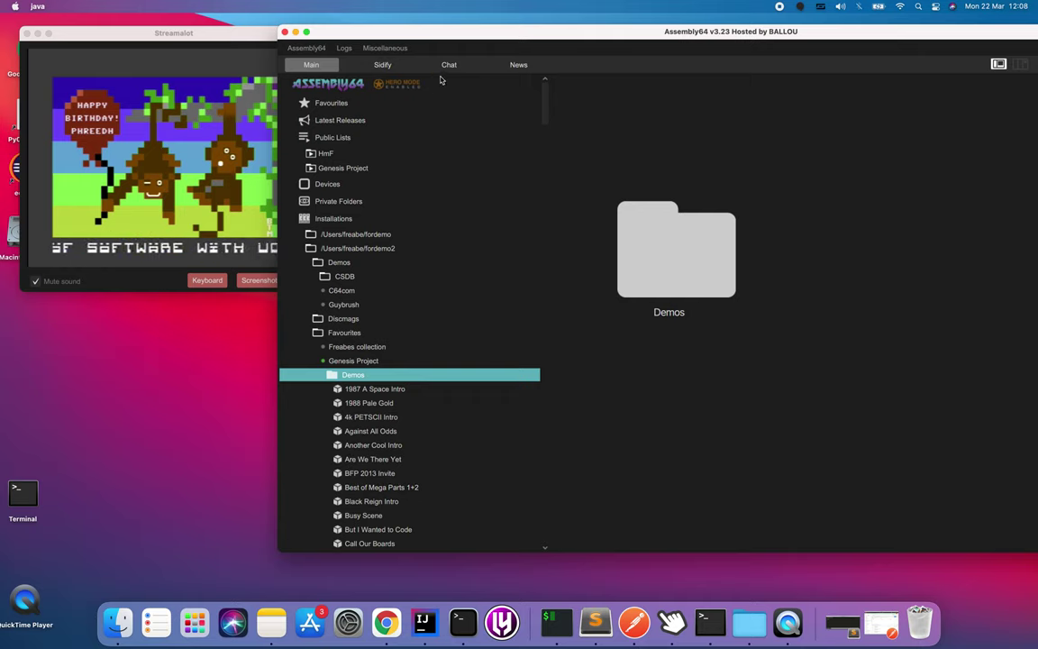
pyautogui.moveTo(470, 36); pyautogui.dragTo(410, 35)
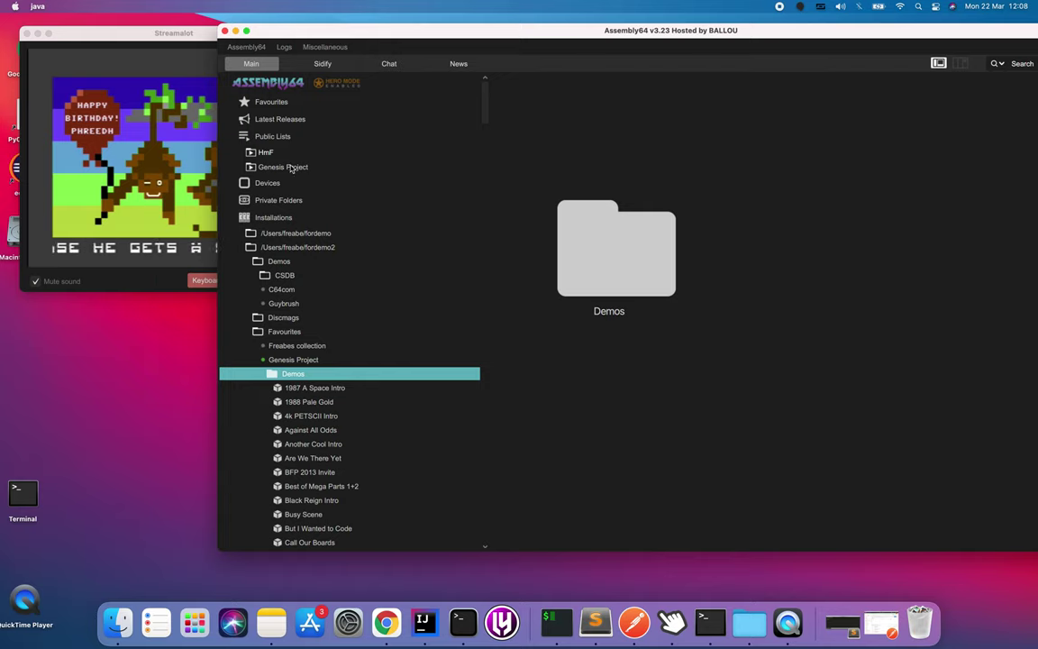
pyautogui.click(297, 360)
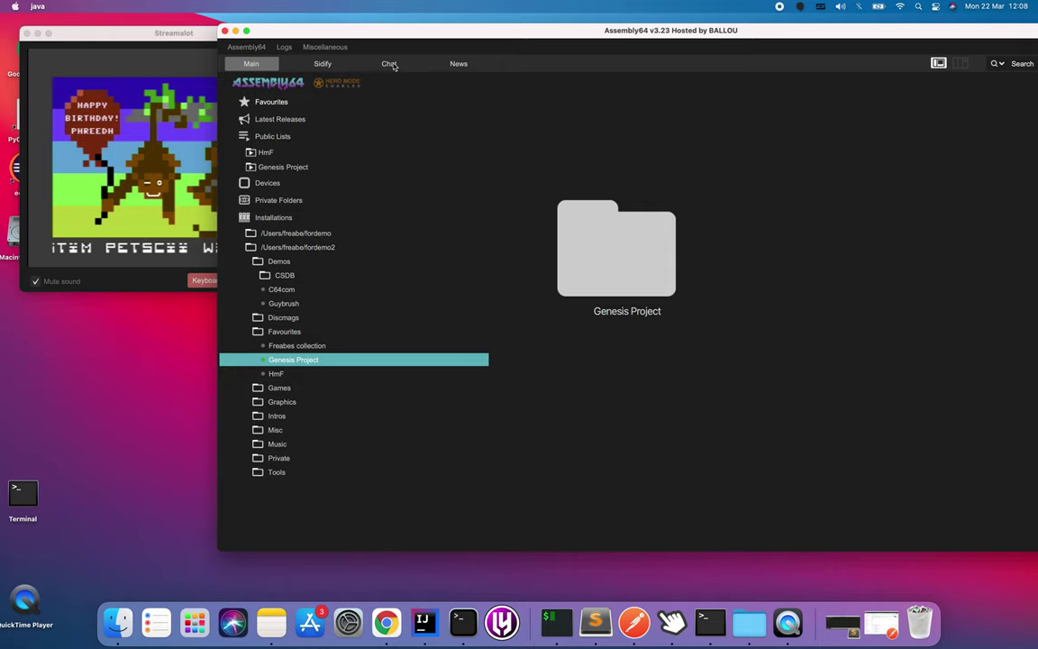
# Collapse Public Lists, expand the main Favourites, and create a new non-public collection named Demolist there
pyautogui.moveTo(426, 32); pyautogui.dragTo(345, 45)
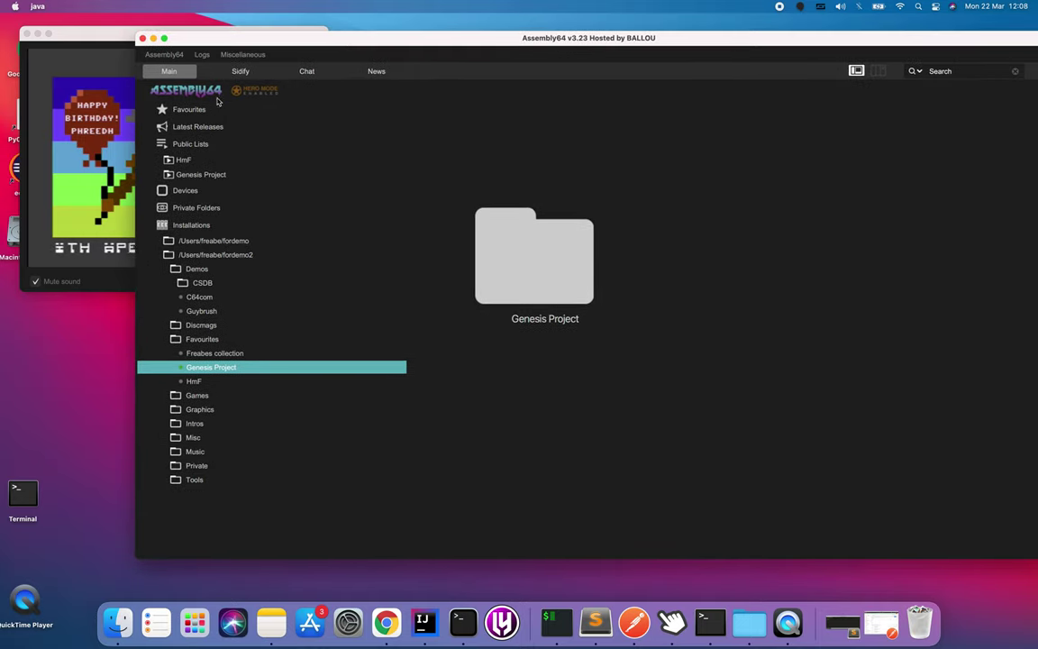
pyautogui.click(180, 144)
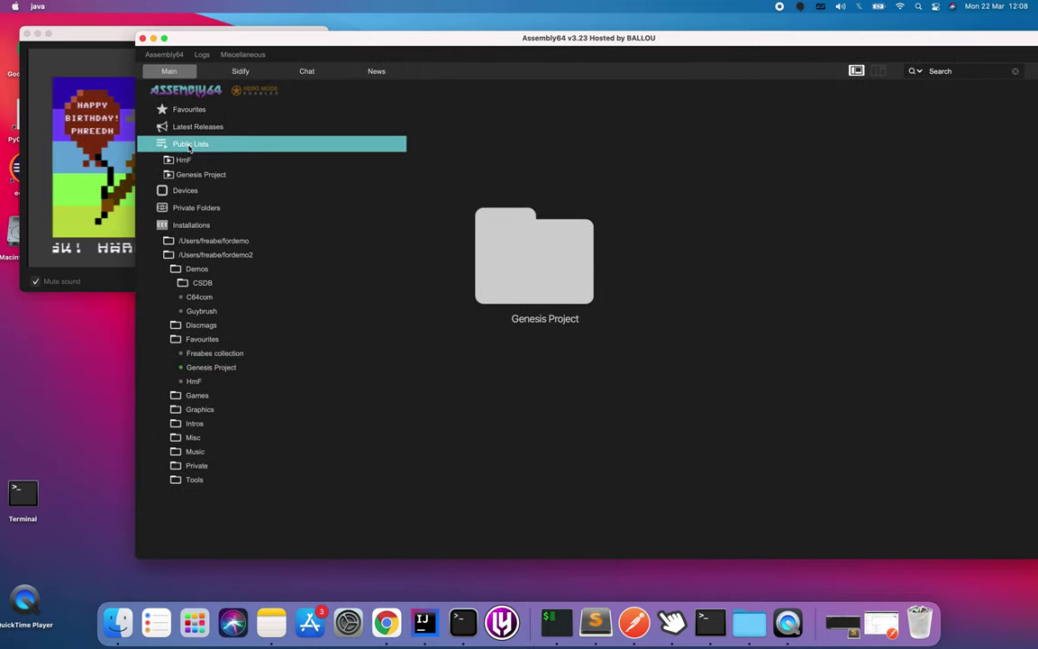
pyautogui.click(200, 111)
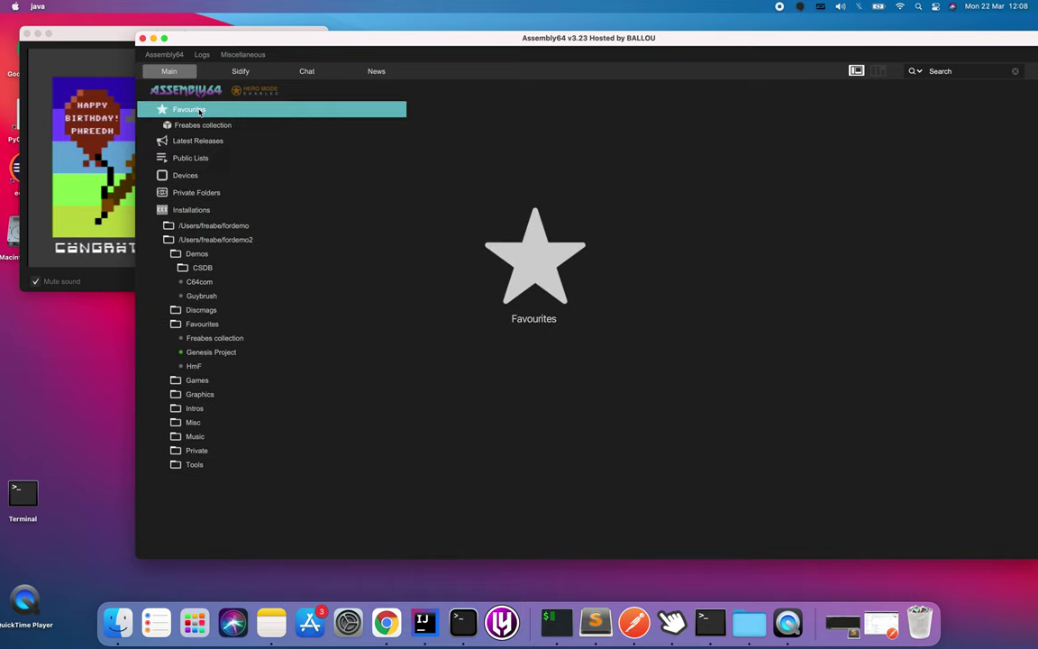
pyautogui.rightClick(200, 112)
pyautogui.click(232, 121)
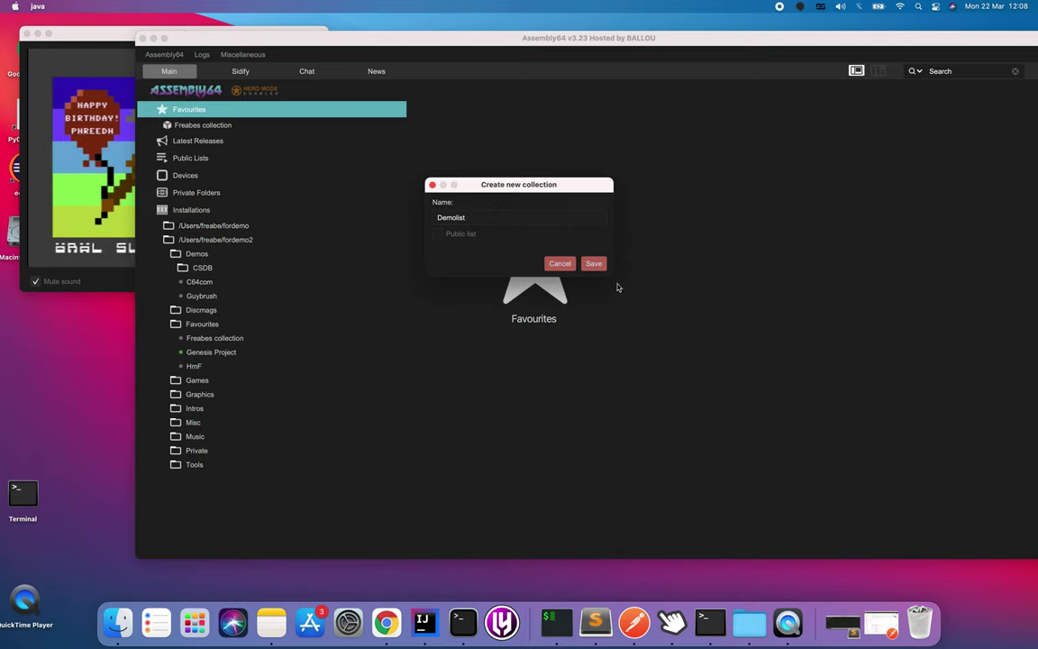
pyautogui.click(596, 267)
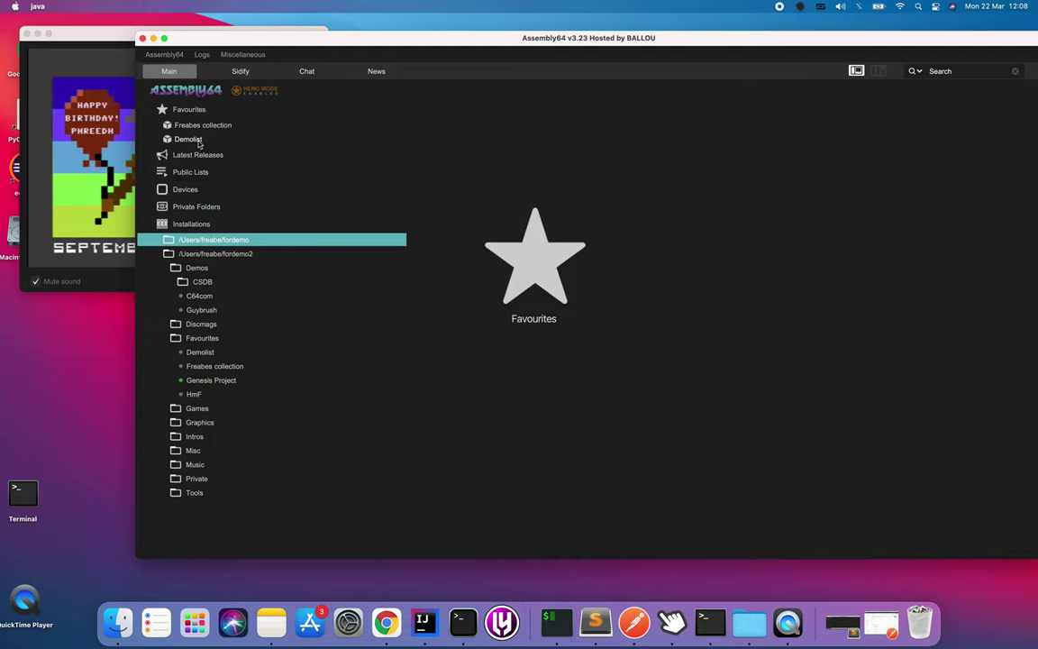
# Search for "christmas mega" and add the Christmas Megademo release to the Demolist favourites
pyautogui.moveTo(683, 39); pyautogui.dragTo(607, 34)
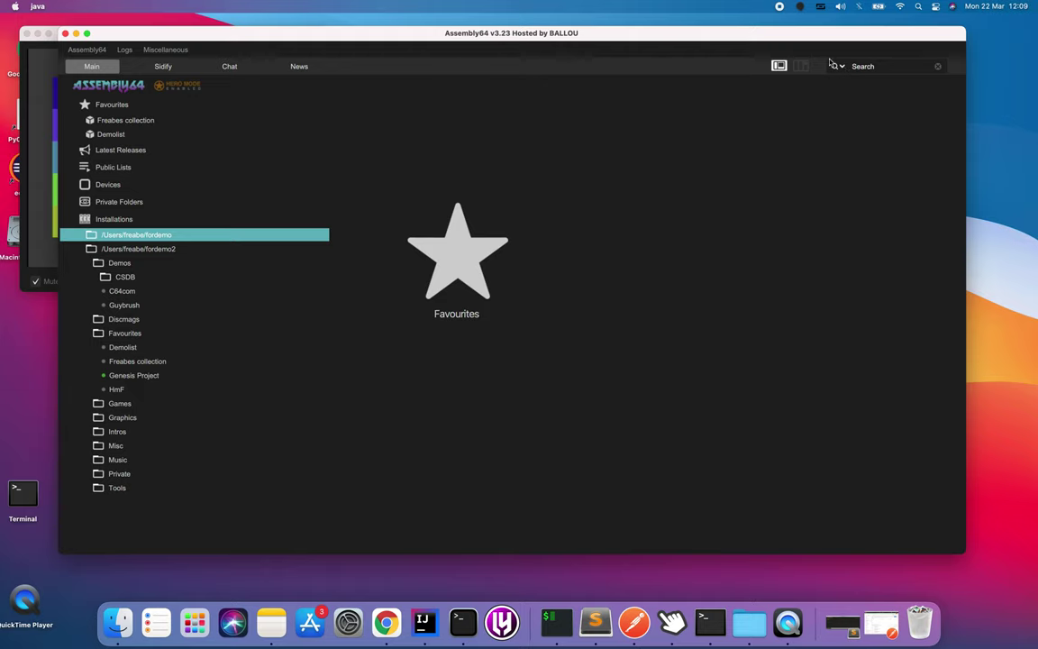
pyautogui.click(872, 69)
pyautogui.press('Return')
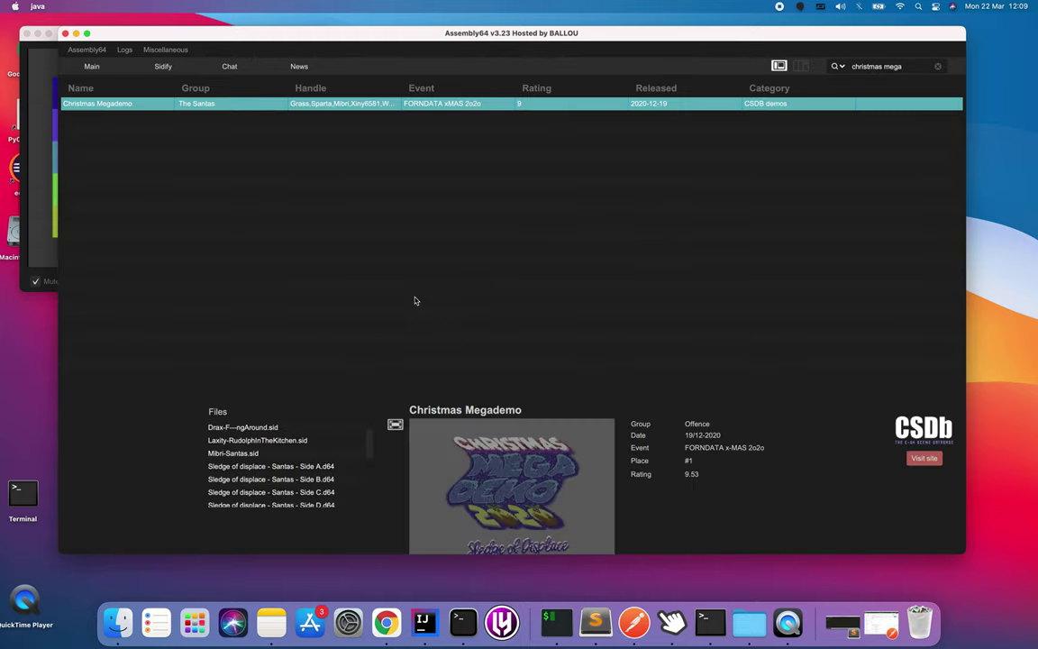
pyautogui.rightClick(129, 106)
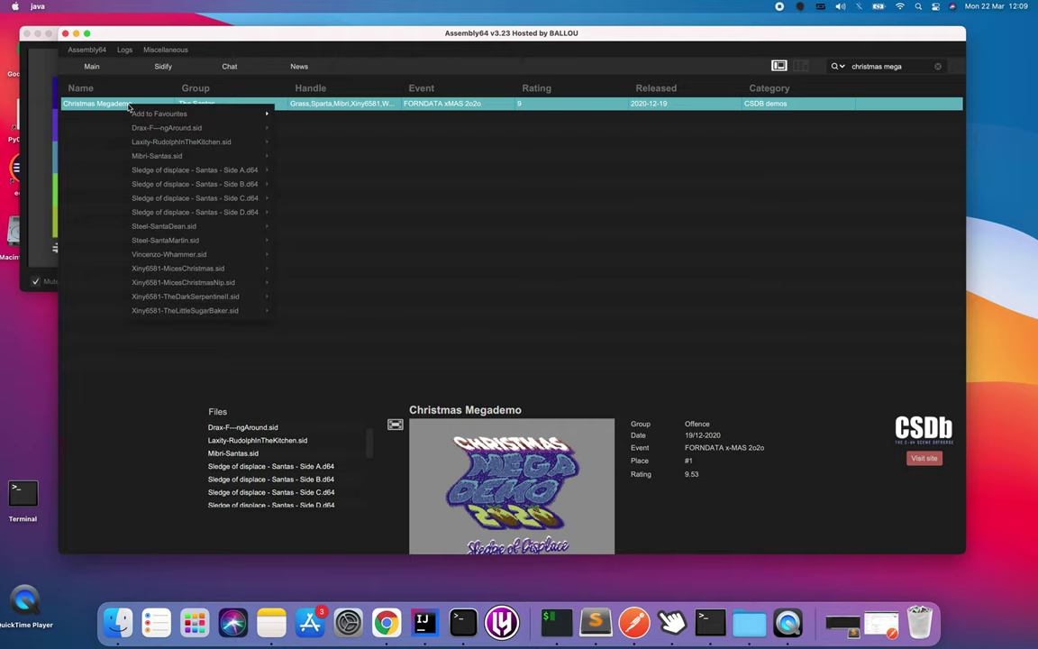
pyautogui.moveTo(146, 119)
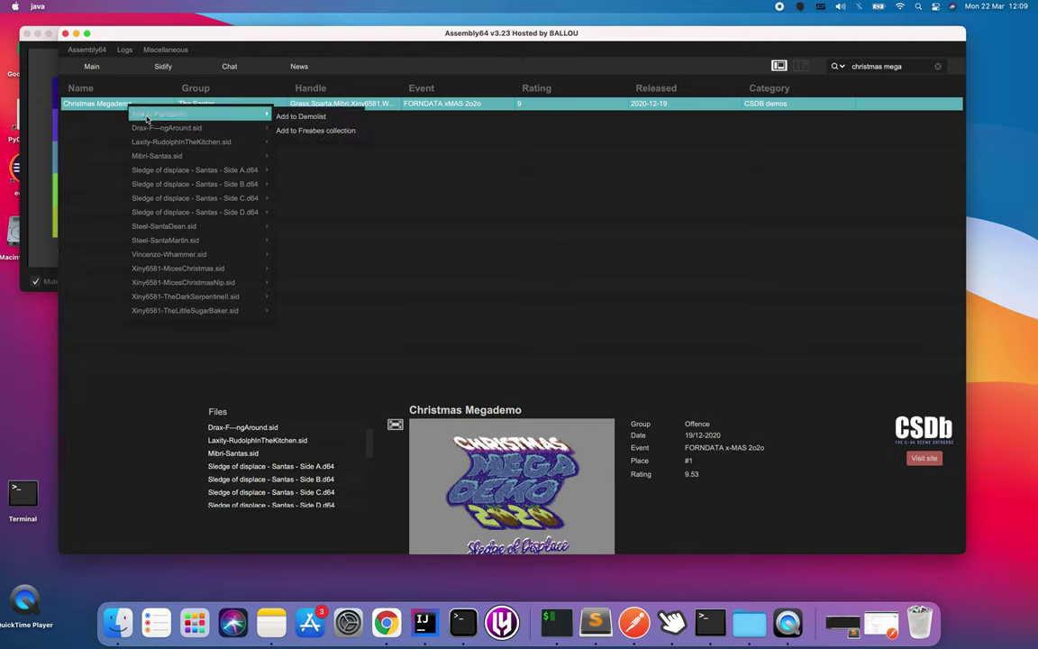
pyautogui.click(303, 117)
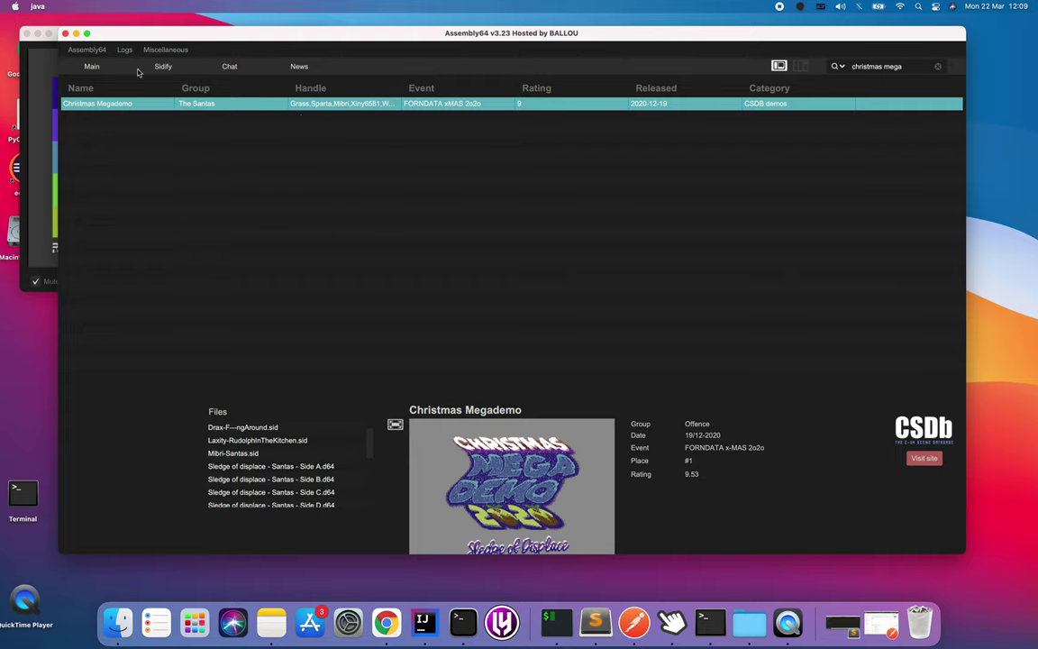
# Return to the main view and check the files of Christmas Megademo in Demolist's Demos folder
pyautogui.click(90, 65)
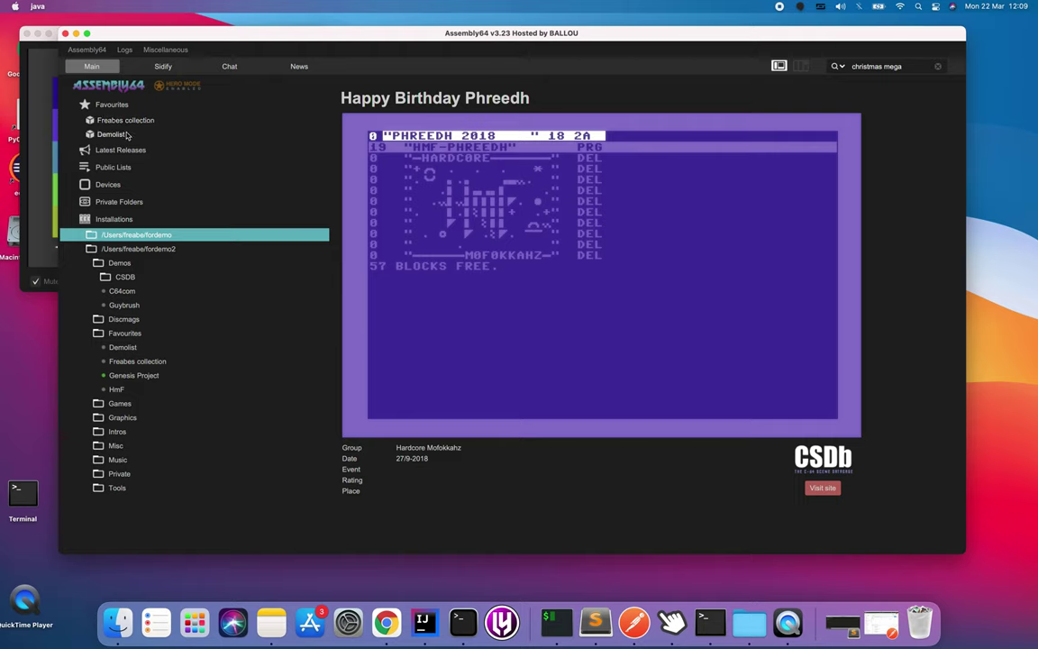
pyautogui.click(126, 134)
pyautogui.click(121, 148)
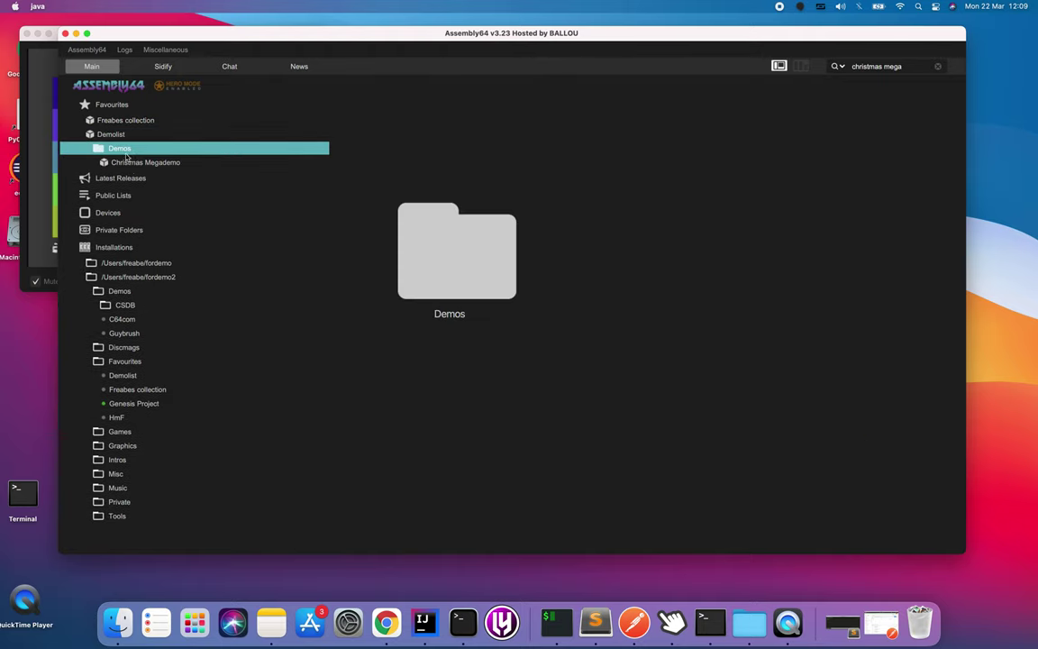
pyautogui.click(129, 162)
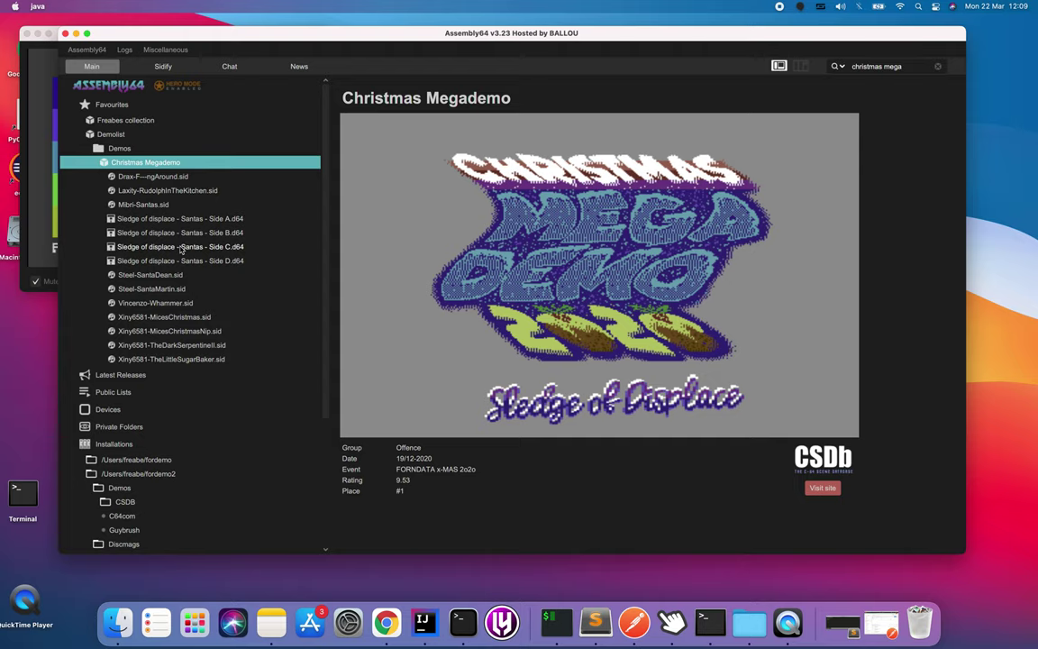
# Preview the Side A disk image of Christmas Megademo in Demolist, then collapse Favourites
pyautogui.click(190, 217)
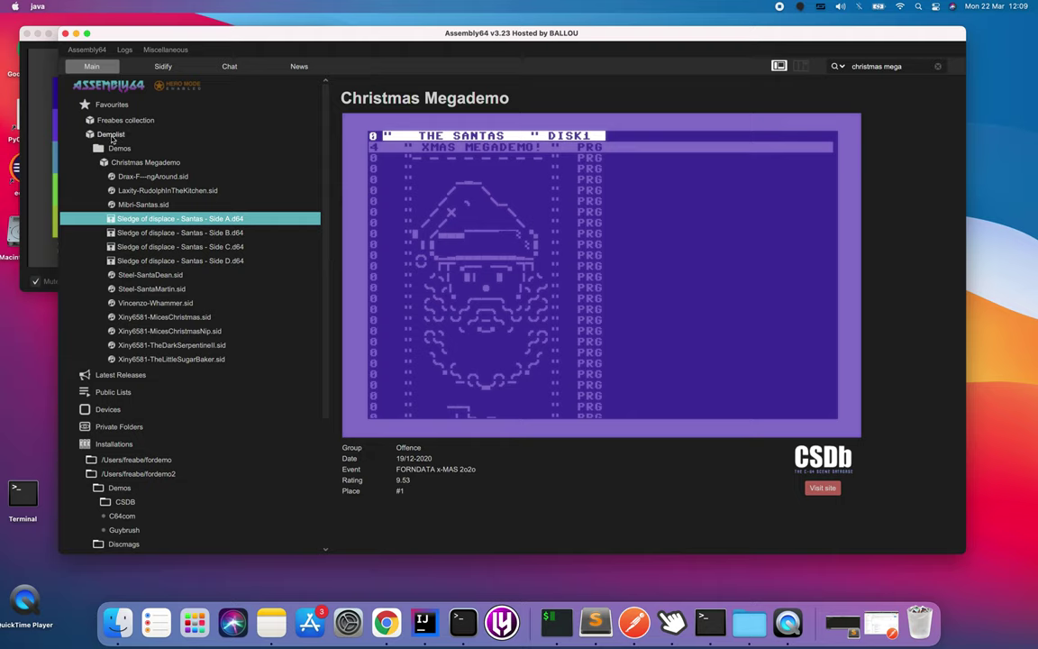
pyautogui.click(117, 120)
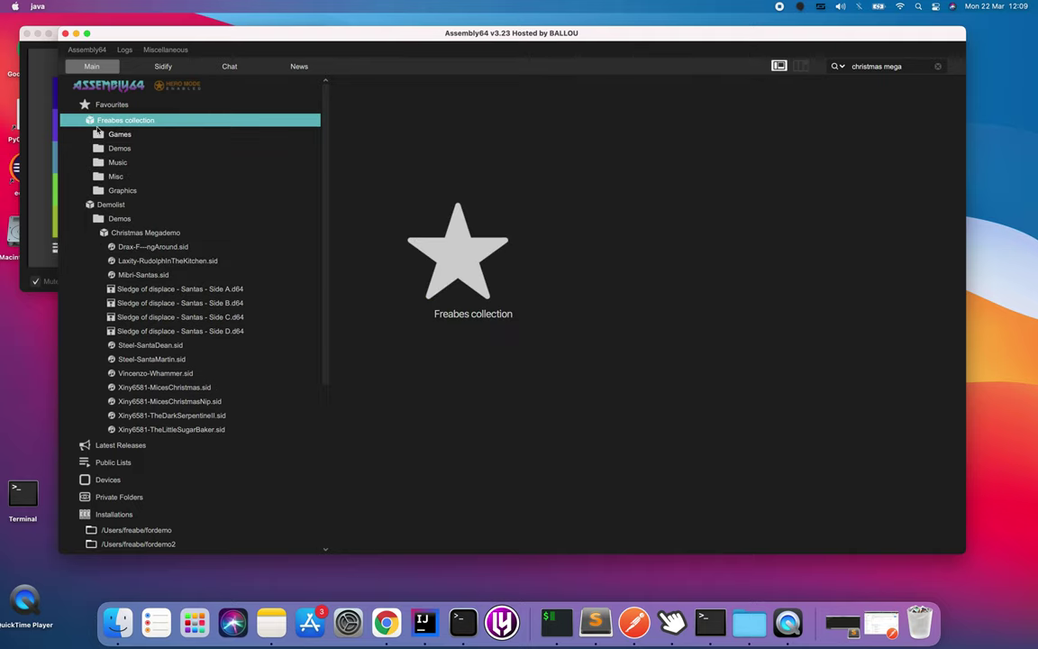
pyautogui.click(102, 106)
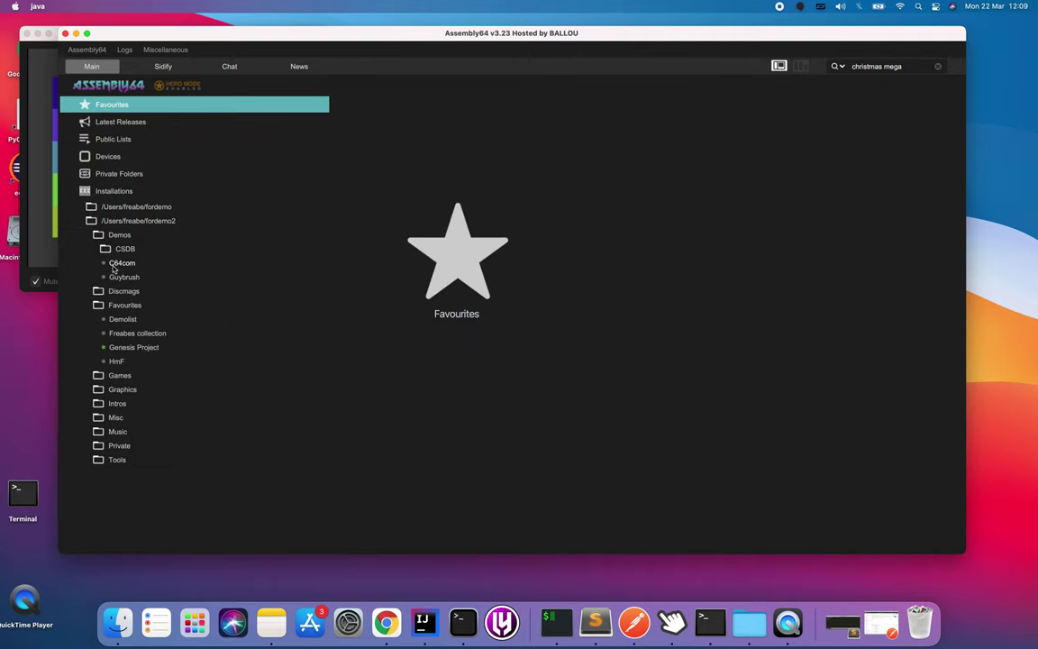
# Install the Demolist collection from the Favourites section of the fordemo2 installation and open its Demos folder
pyautogui.rightClick(123, 321)
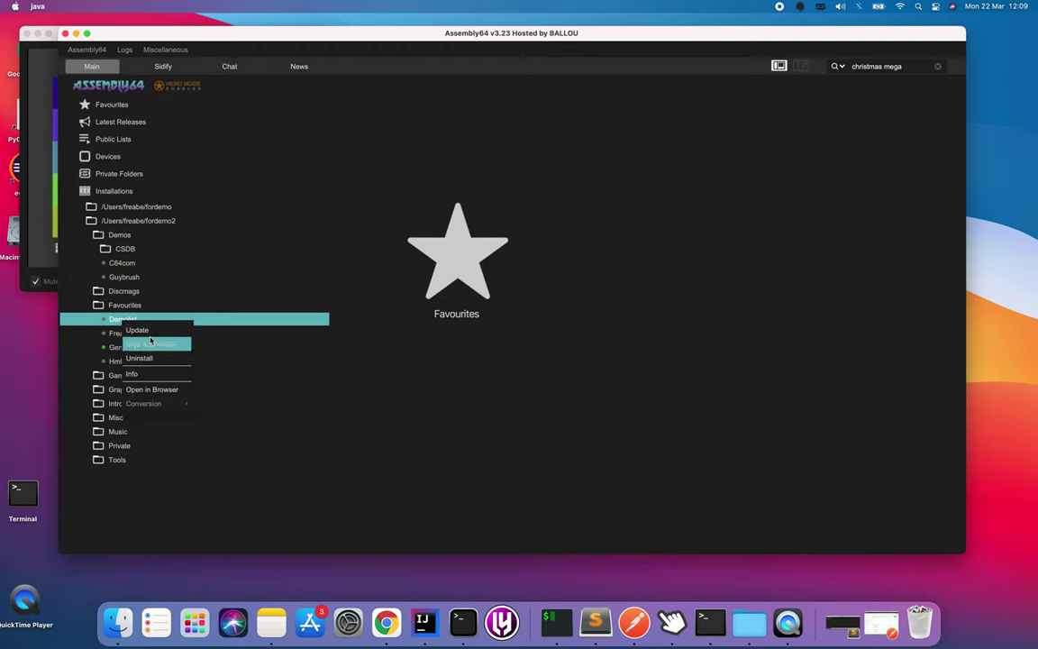
pyautogui.click(153, 332)
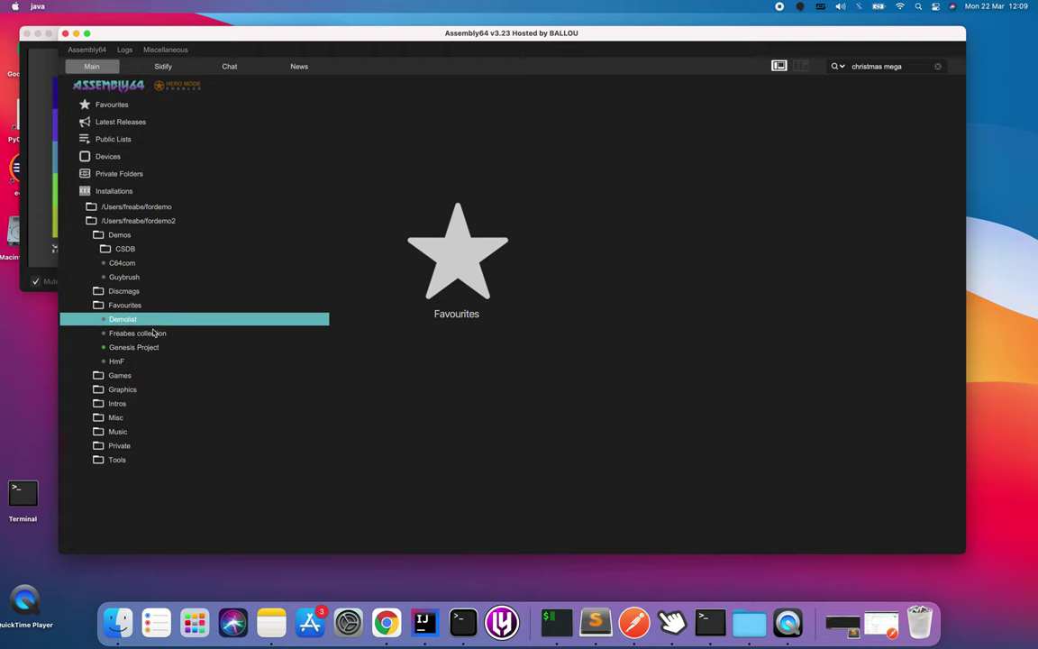
pyautogui.rightClick(121, 322)
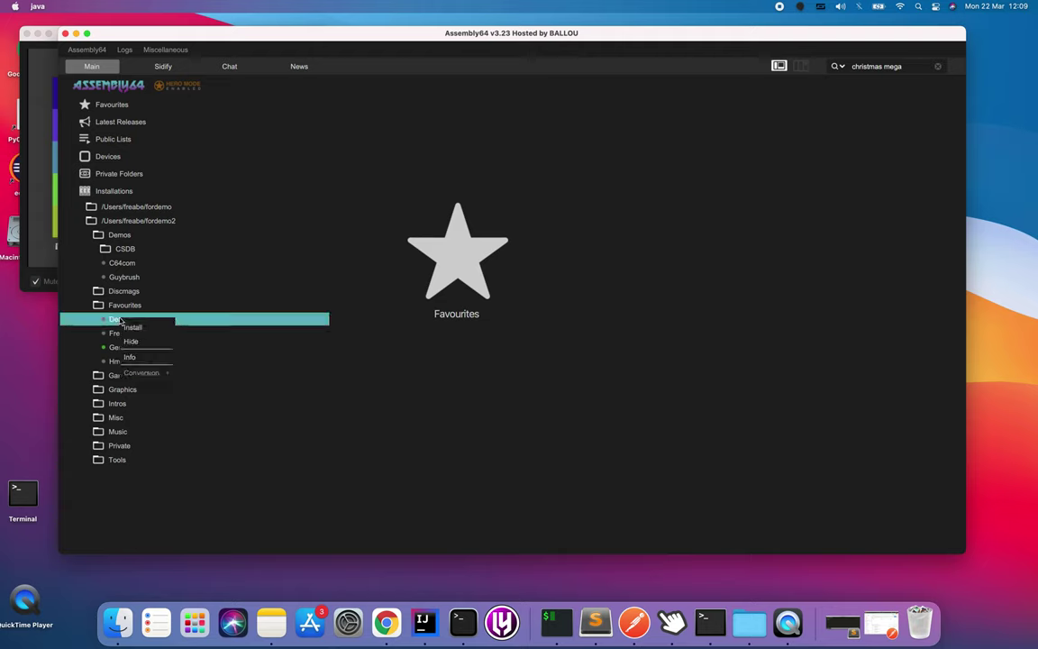
pyautogui.click(133, 332)
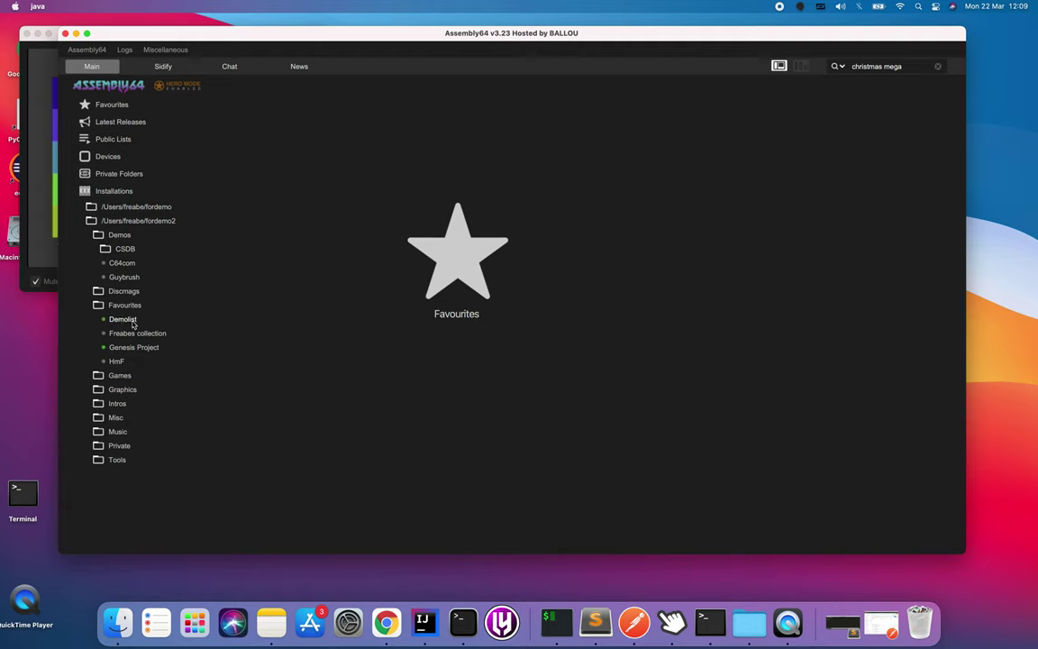
pyautogui.click(132, 320)
pyautogui.click(130, 333)
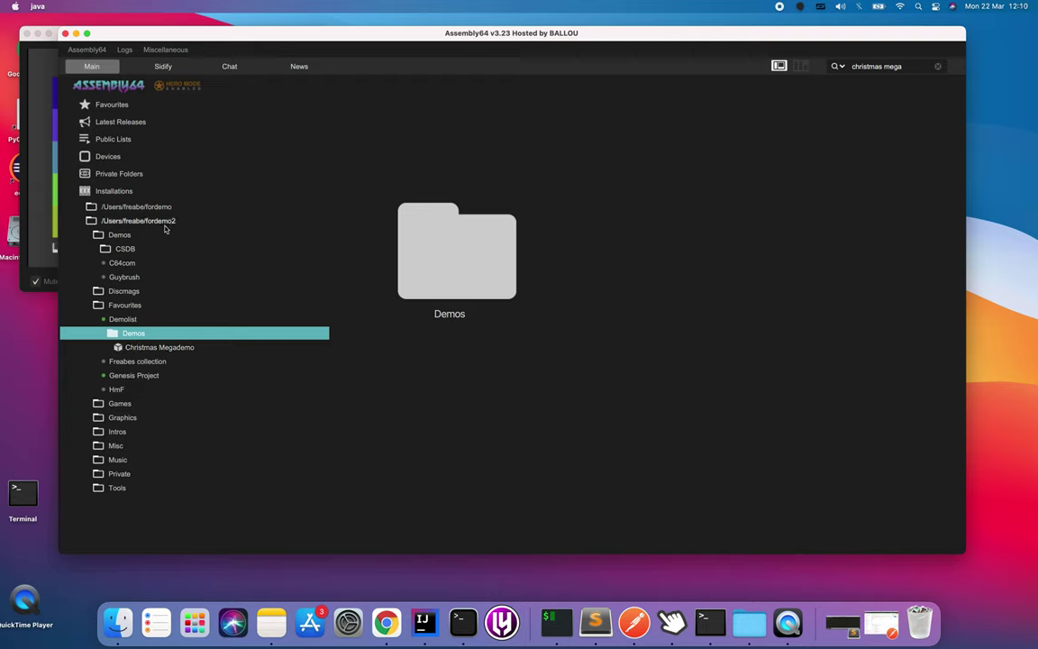
# Play Nexion from the 20cc playlist in Sidify on the primary u64/u2 device, briefly unmuting the Streamalot sound
pyautogui.moveTo(258, 40); pyautogui.dragTo(378, 42)
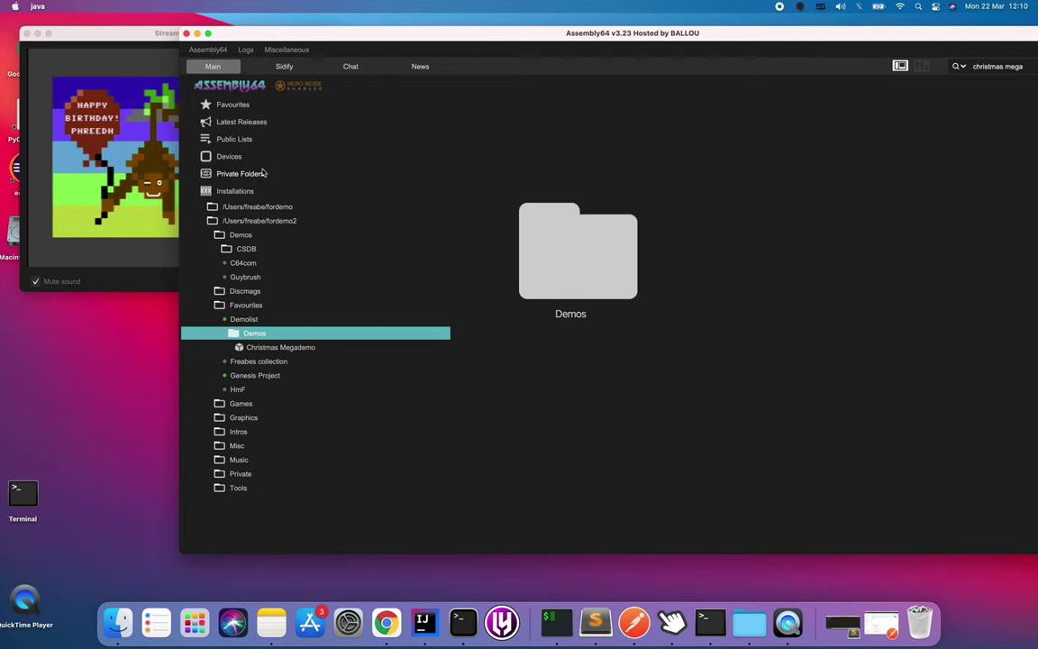
pyautogui.click(286, 67)
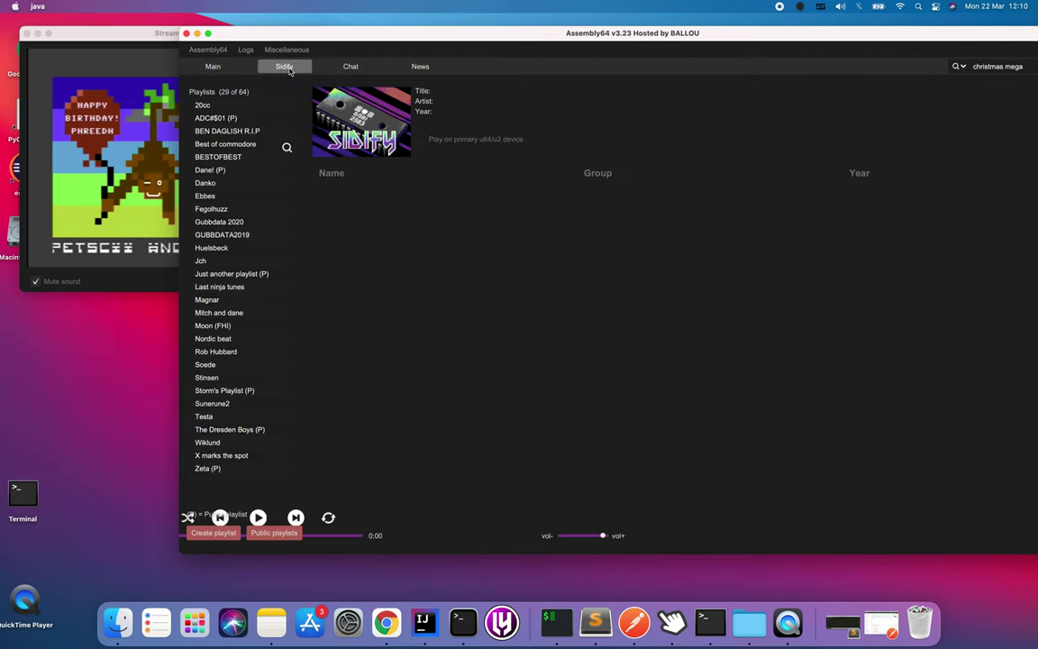
pyautogui.click(205, 105)
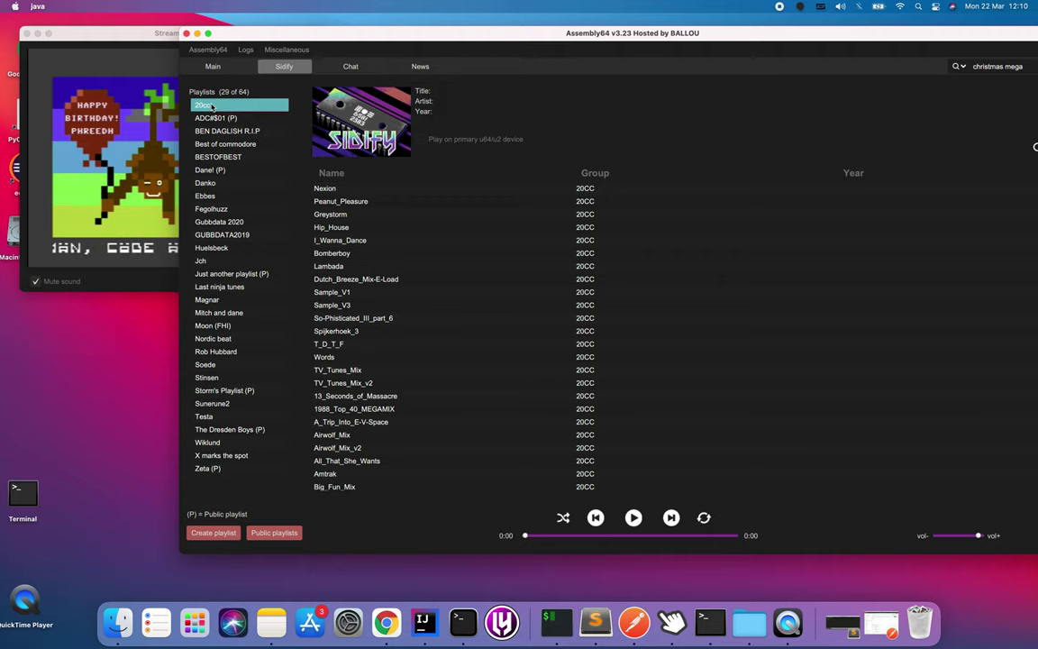
pyautogui.moveTo(263, 36); pyautogui.dragTo(355, 36)
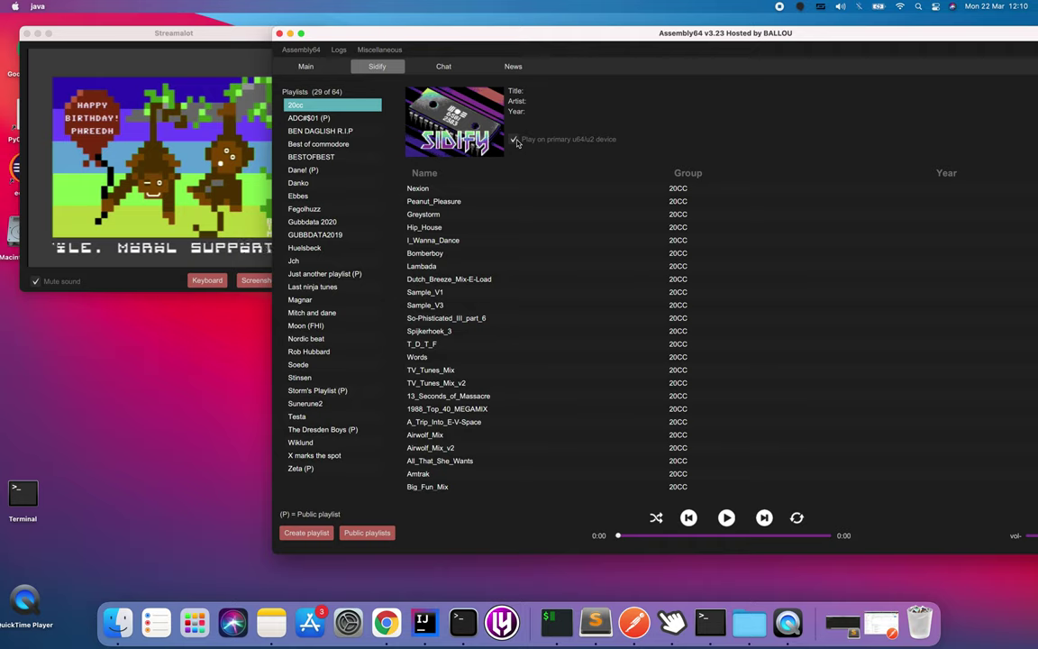
pyautogui.doubleClick(456, 189)
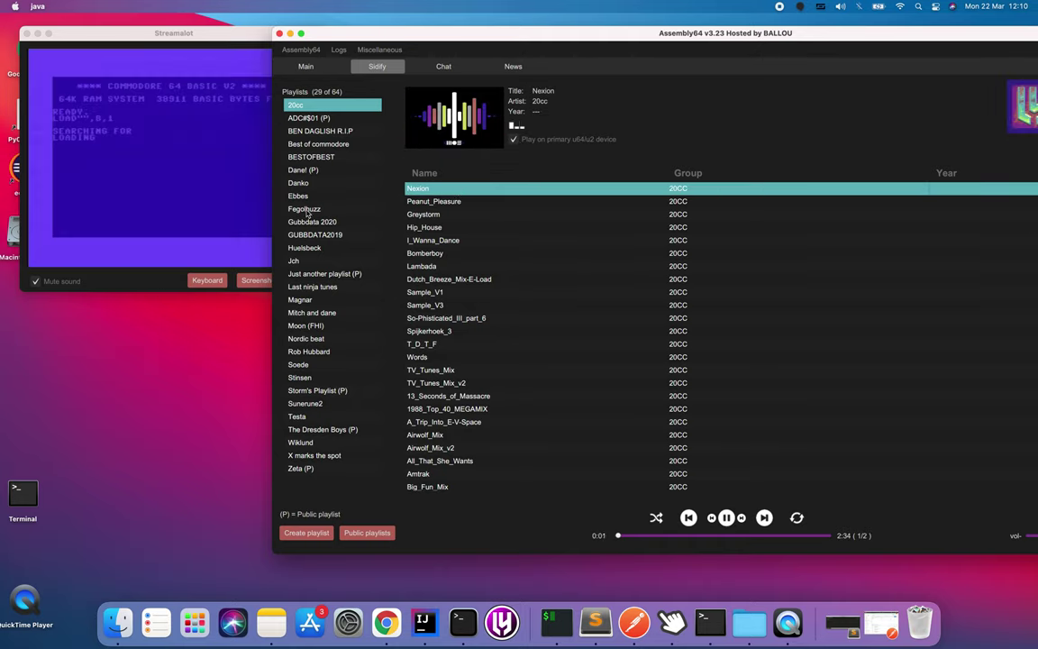
pyautogui.click(36, 285)
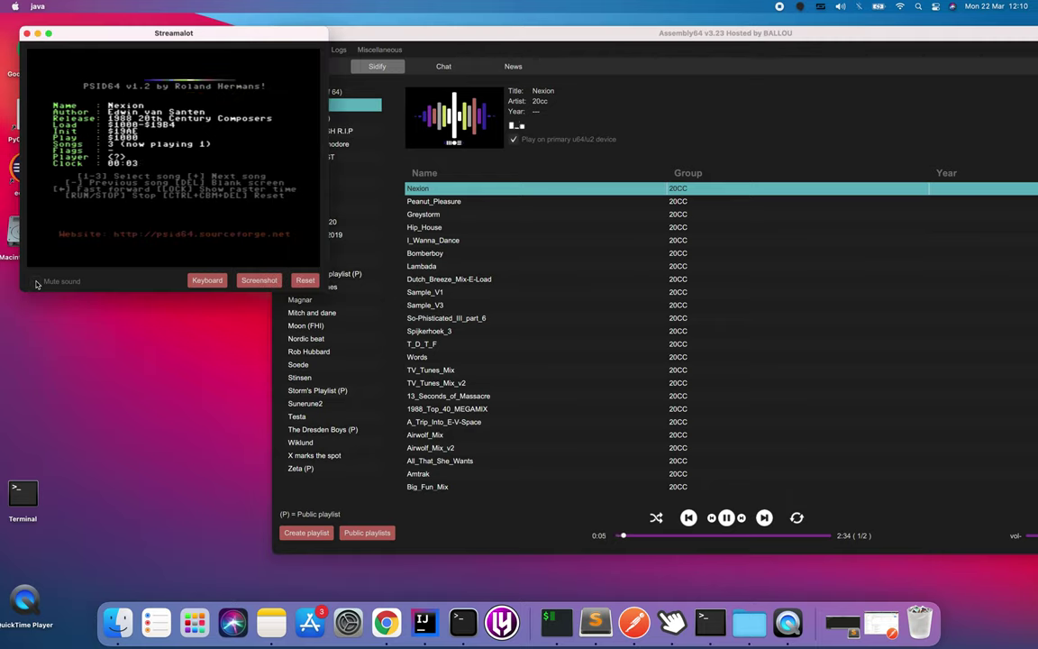
pyautogui.click(36, 282)
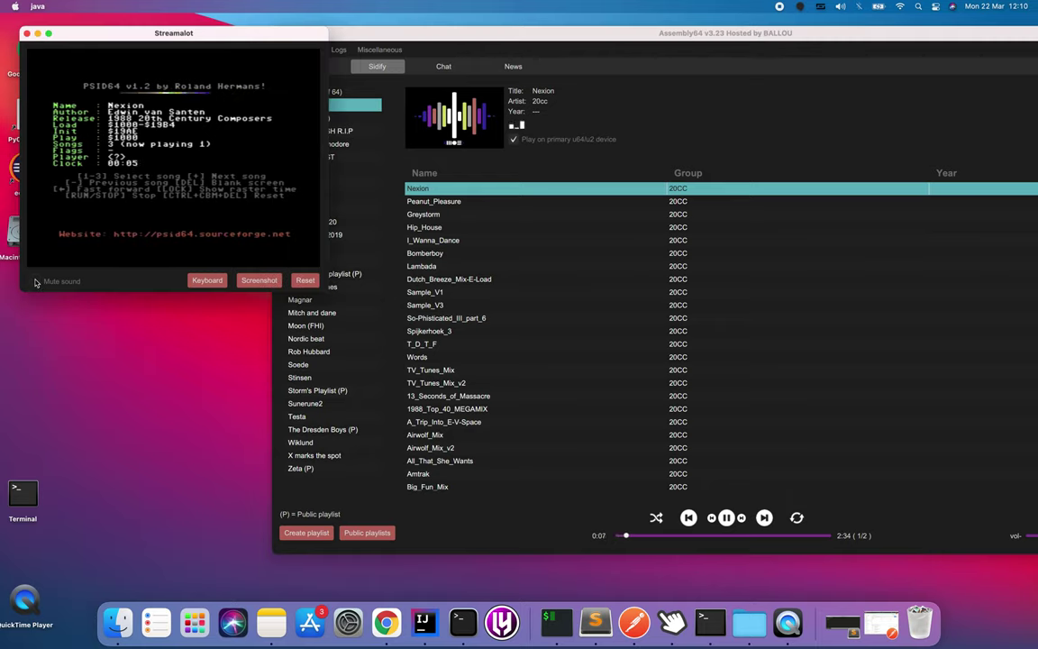
# Look through the tracks of the 20cc playlist, then turn off playing on the primary u64/u2 device
pyautogui.moveTo(424, 41); pyautogui.dragTo(306, 41)
pyautogui.scroll(-5, 442, 327)
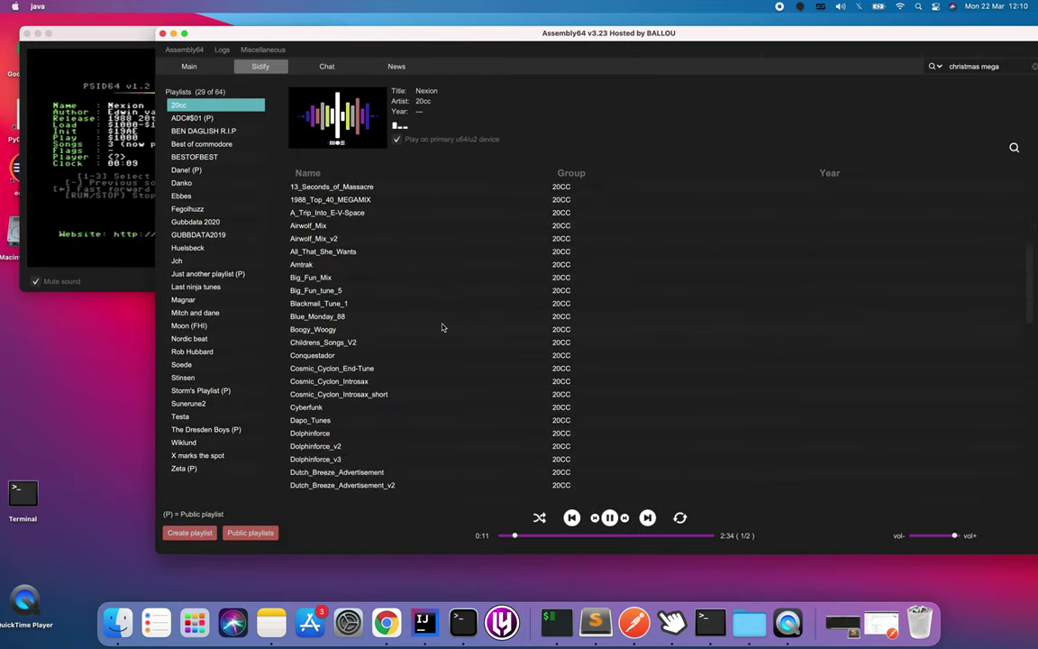
pyautogui.scroll(5, 442, 327)
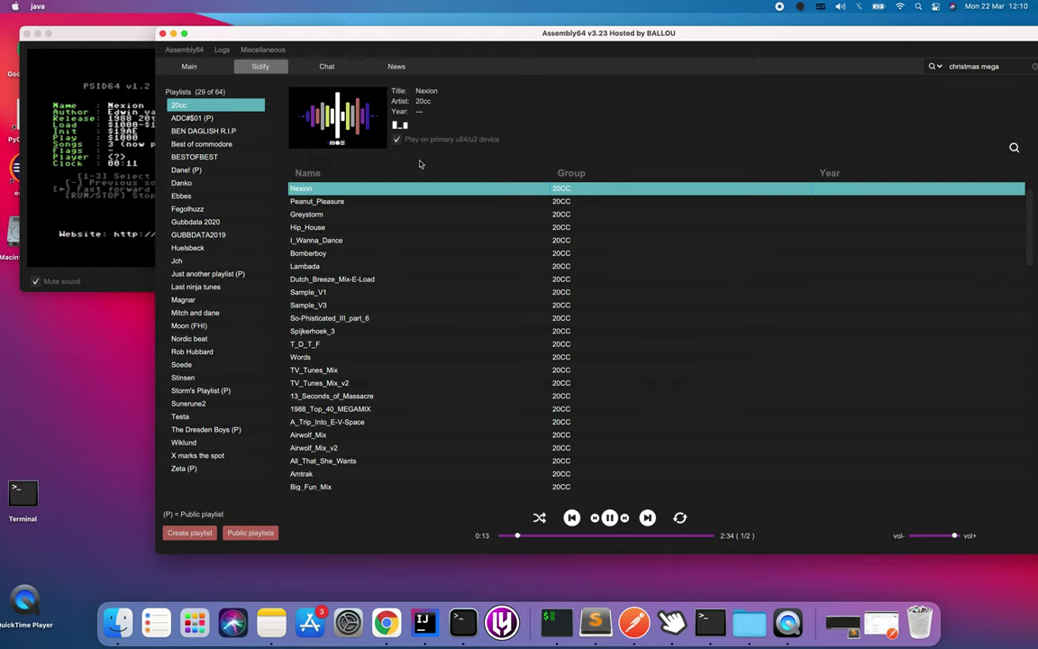
pyautogui.click(396, 140)
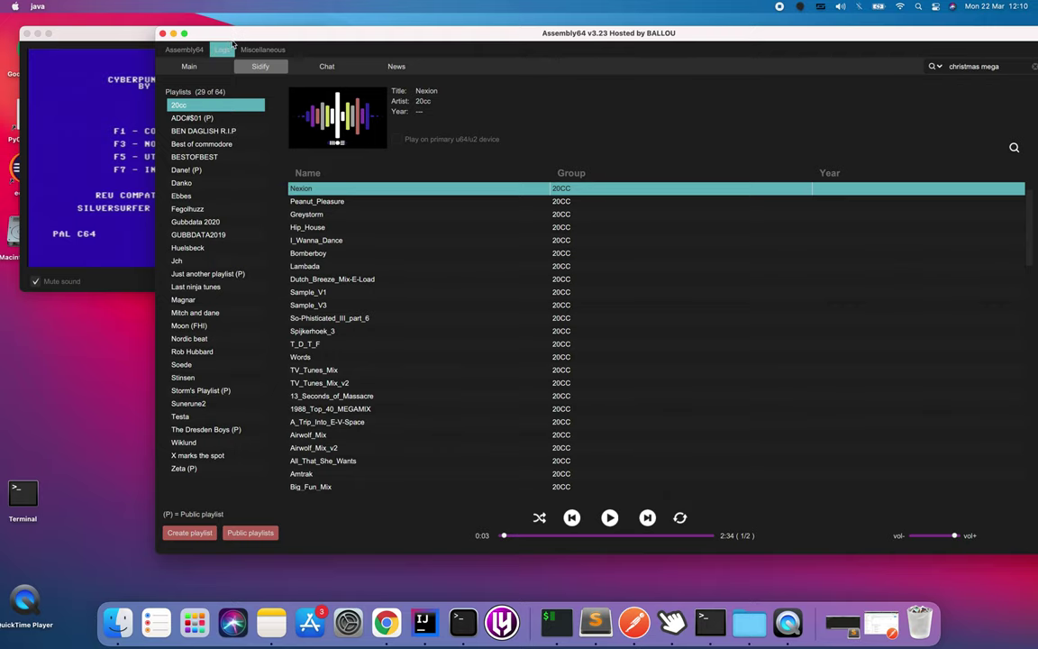
pyautogui.moveTo(239, 39); pyautogui.dragTo(296, 49)
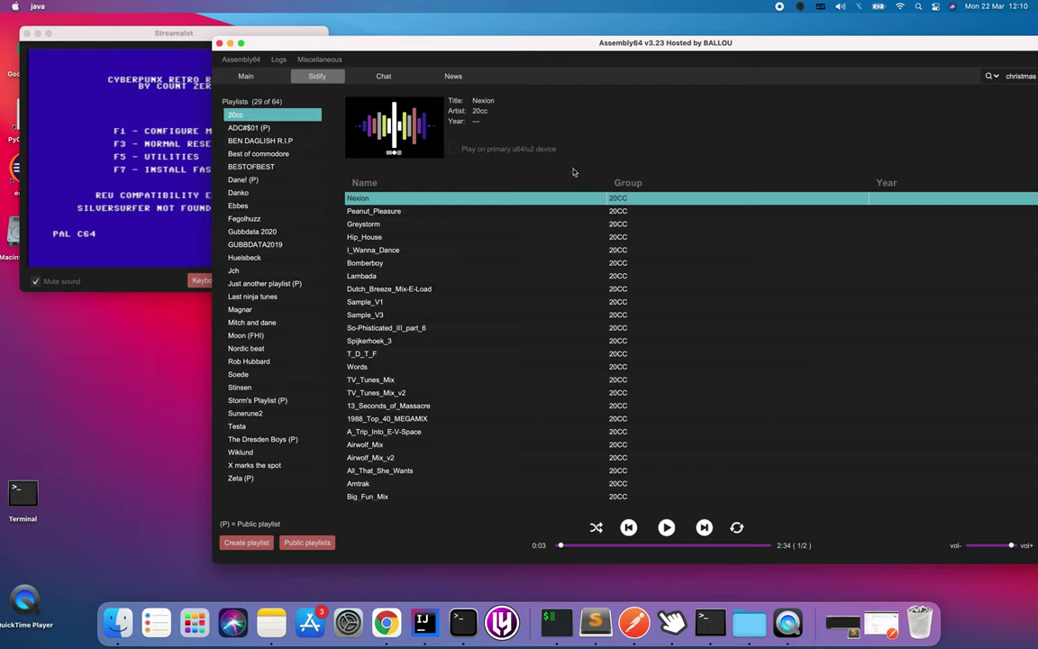
# Return to the main view, expand Private Folders, and review the synchronized folder paths in Manage Folders
pyautogui.click(245, 76)
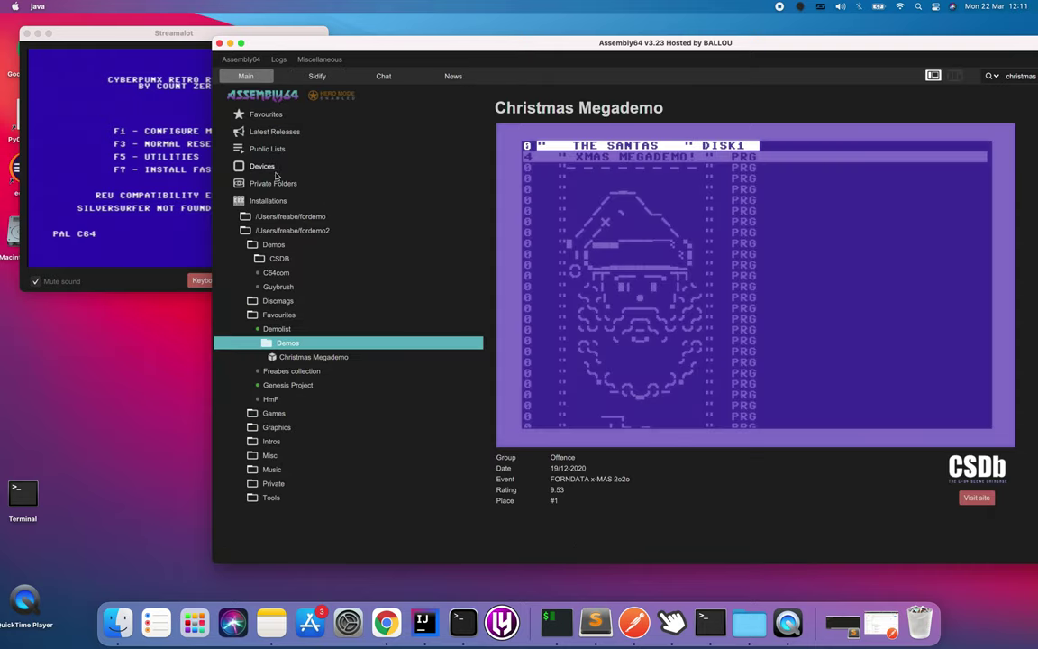
pyautogui.click(260, 181)
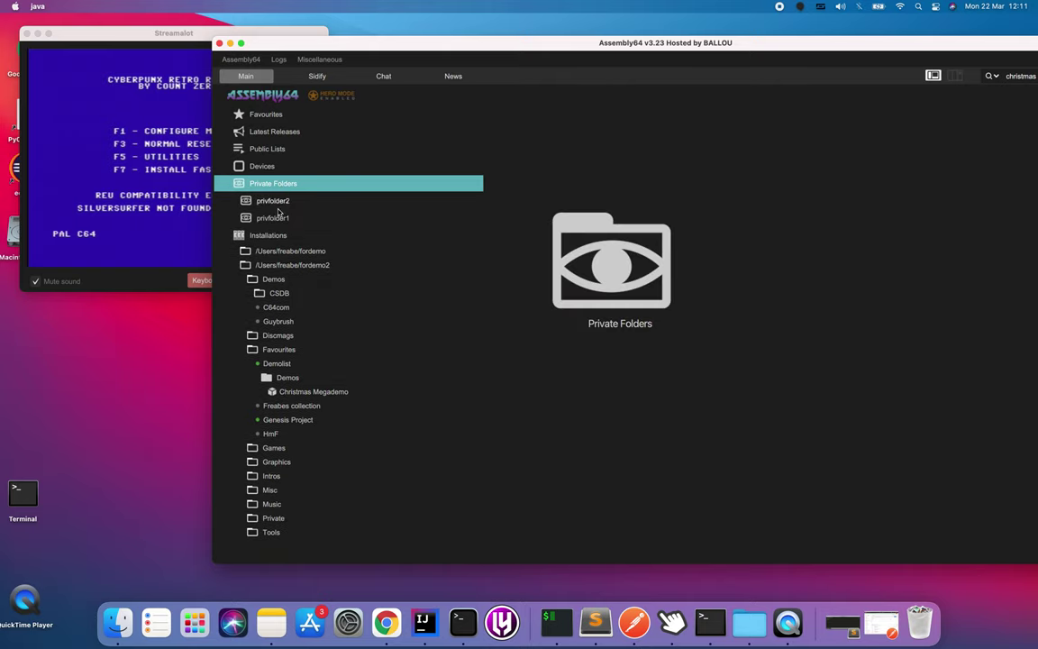
pyautogui.click(274, 184)
pyautogui.click(274, 184)
pyautogui.rightClick(274, 184)
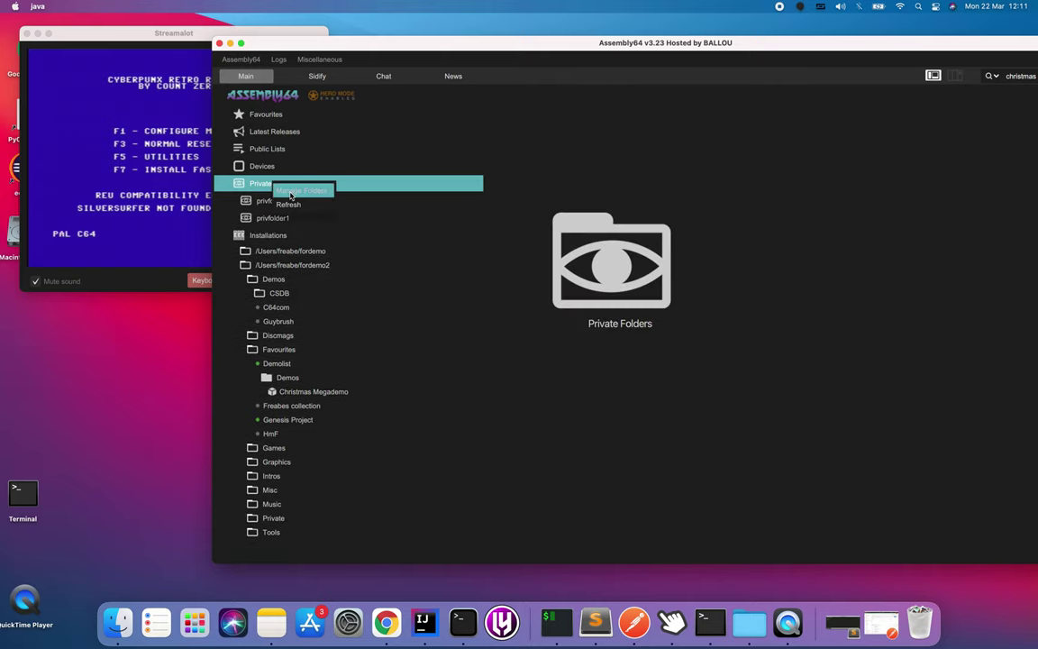
pyautogui.click(290, 192)
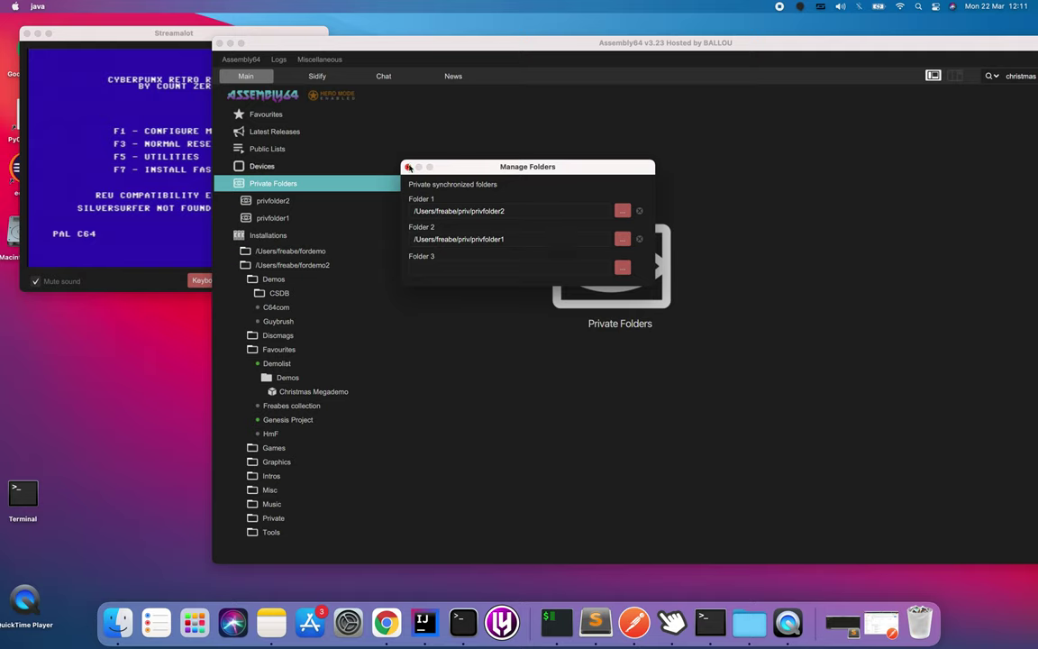
pyautogui.click(408, 168)
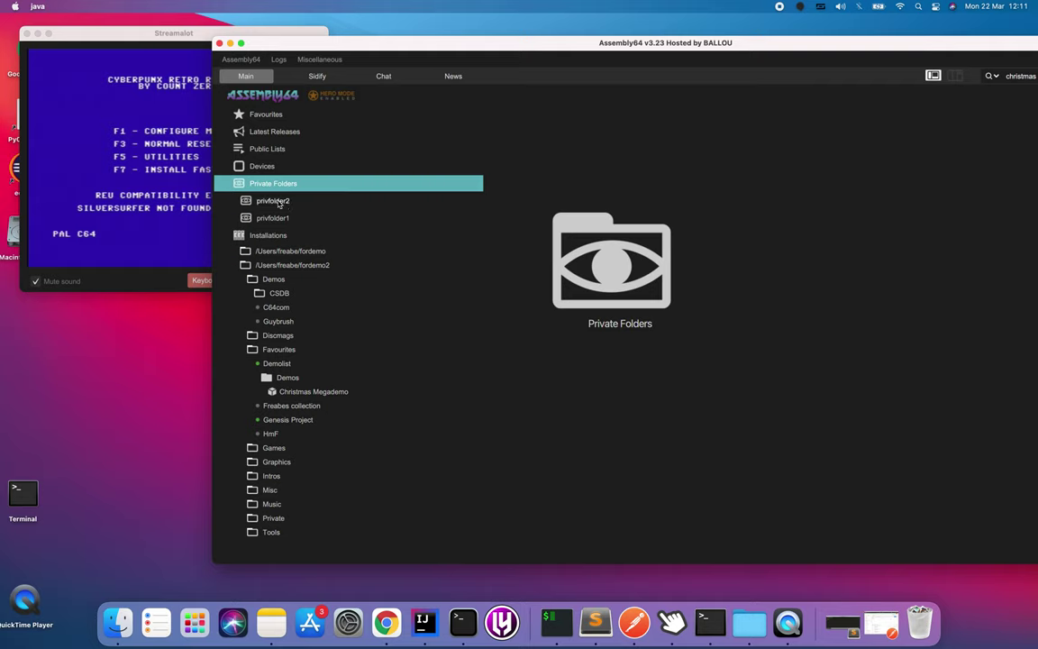
# Look at the subfolders of privfolder2 under Private Folders, then collapse it
pyautogui.click(279, 204)
pyautogui.click(264, 216)
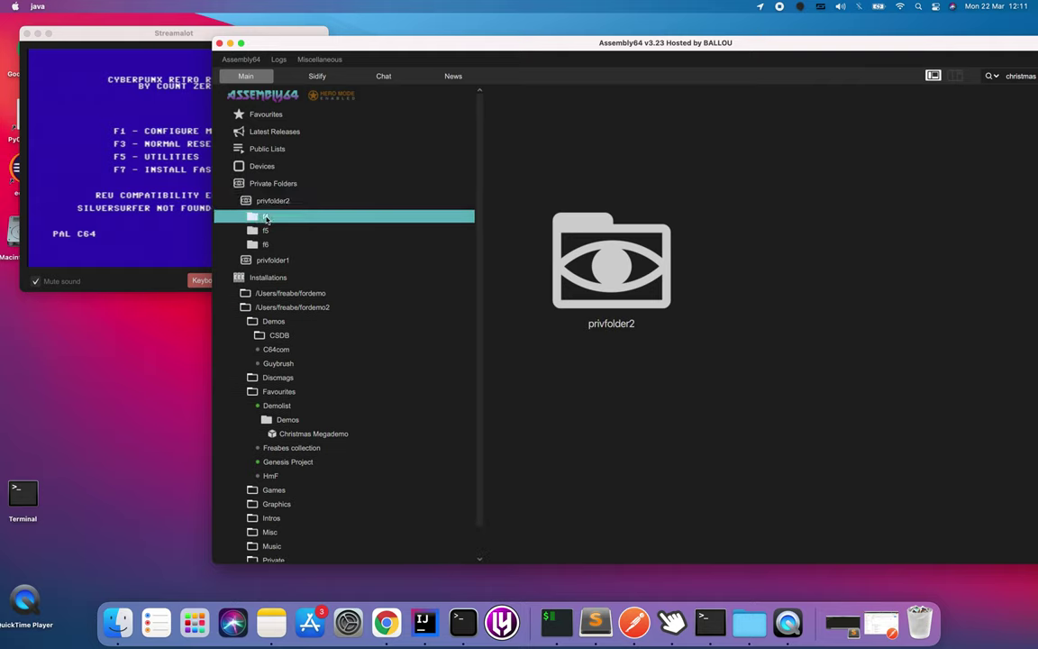
pyautogui.click(272, 200)
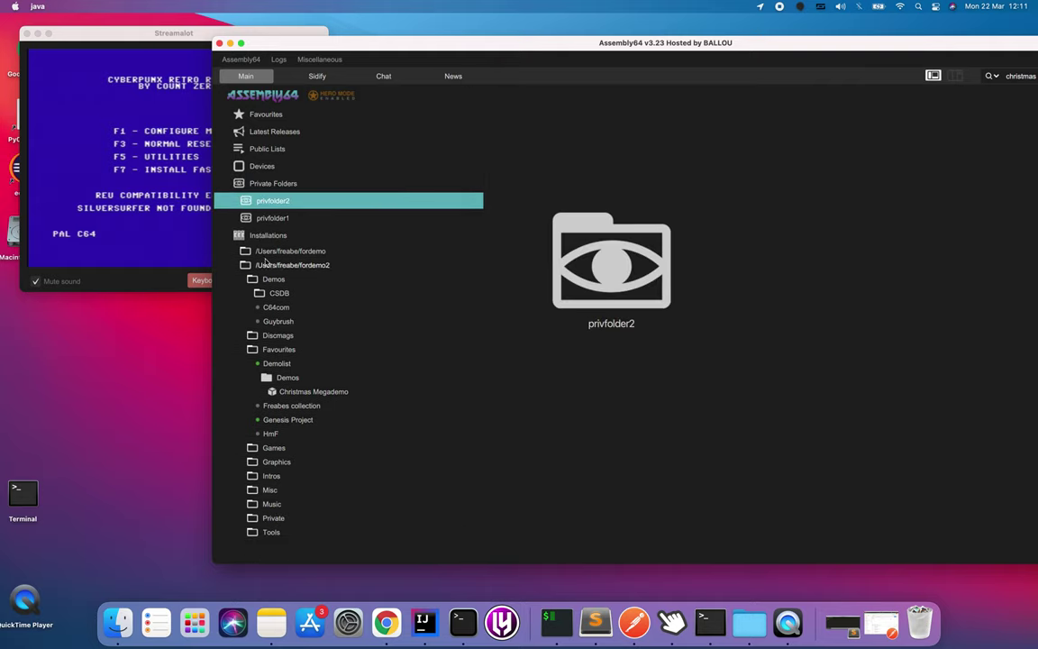
# Expand the Private section of the fordemo2 installation and install privfolder1 from it
pyautogui.click(268, 490)
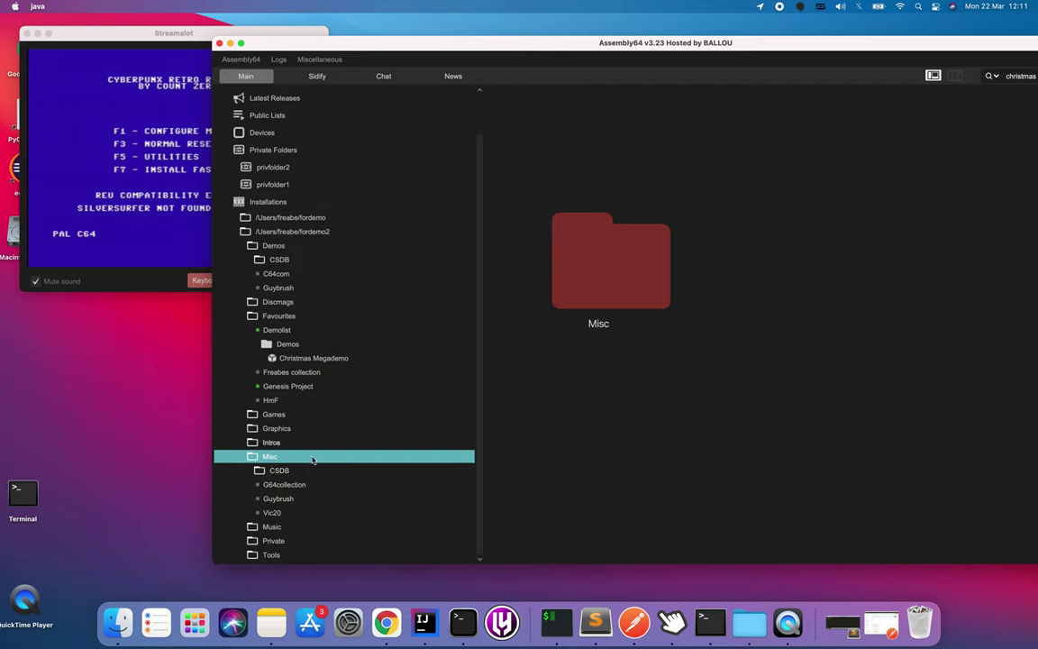
pyautogui.click(279, 540)
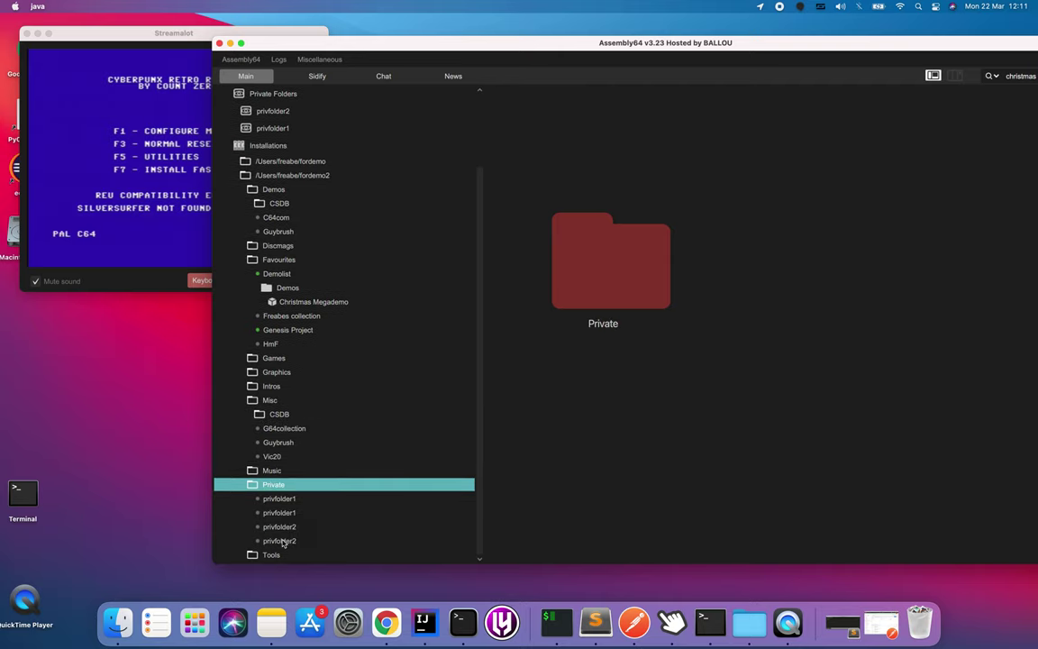
pyautogui.click(296, 500)
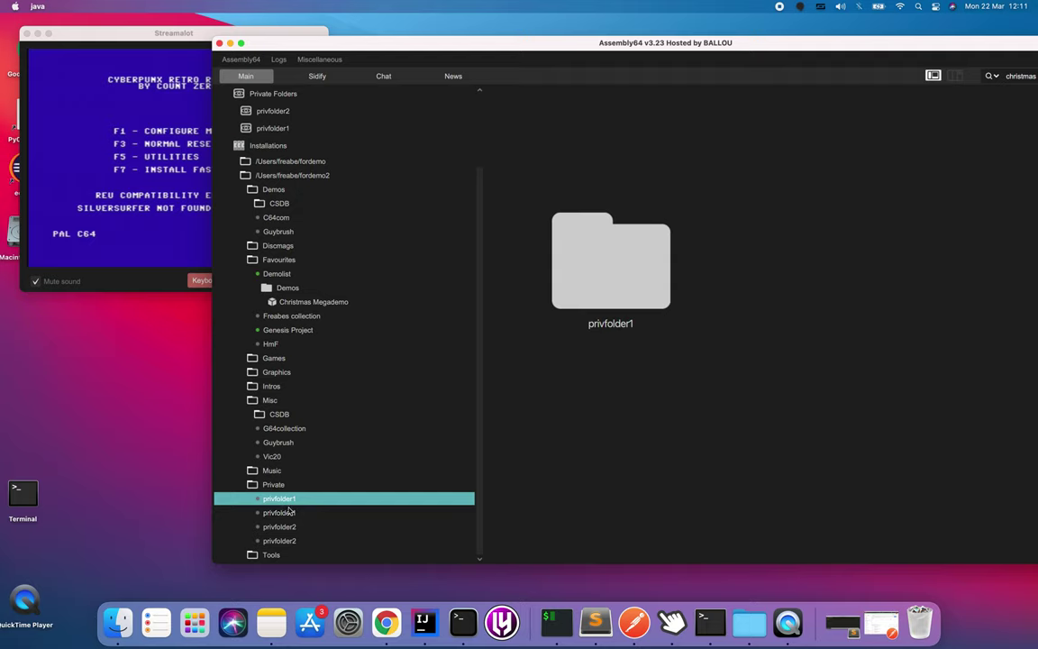
pyautogui.click(288, 511)
pyautogui.click(289, 498)
pyautogui.rightClick(289, 500)
pyautogui.click(302, 509)
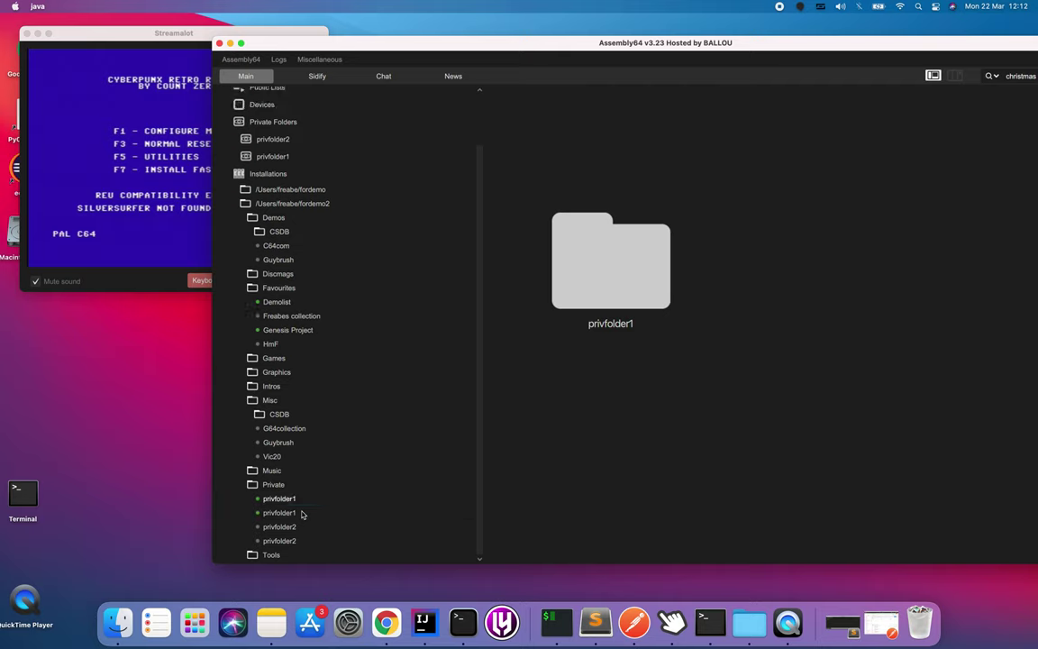
# Look through the f3, f2 and f1 folders of the installed privfolder1, then collapse the Private section
pyautogui.click(287, 499)
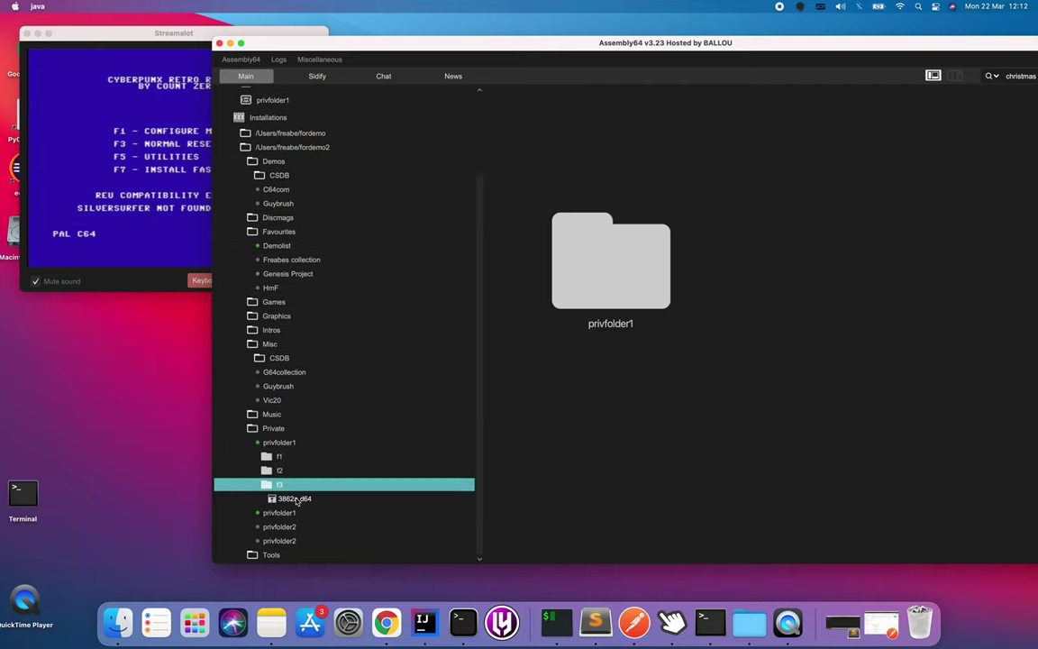
pyautogui.click(295, 500)
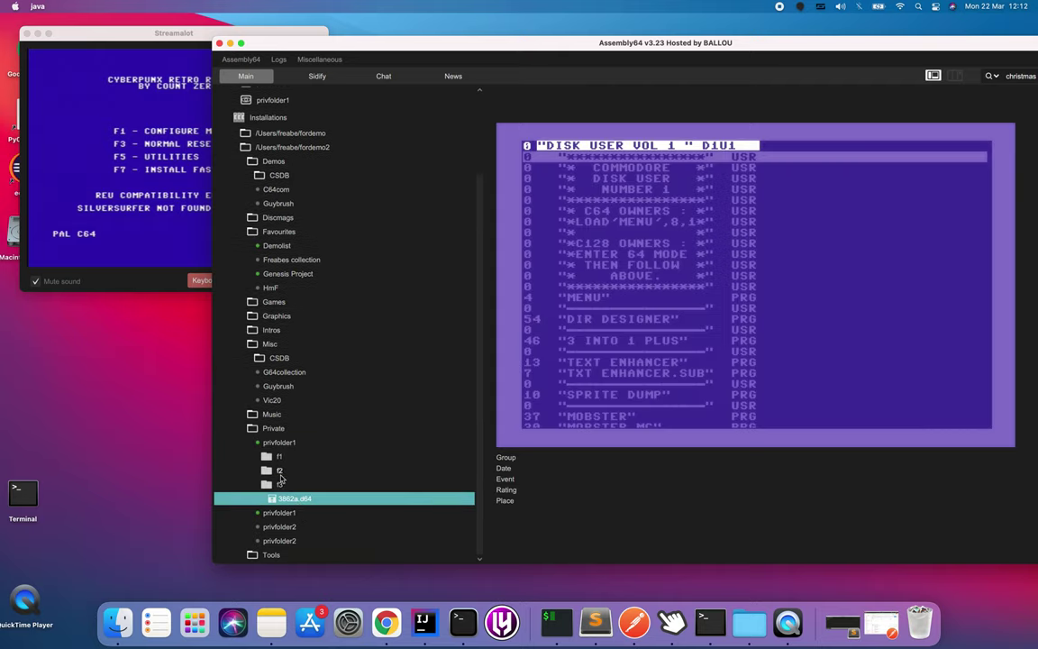
pyautogui.click(286, 470)
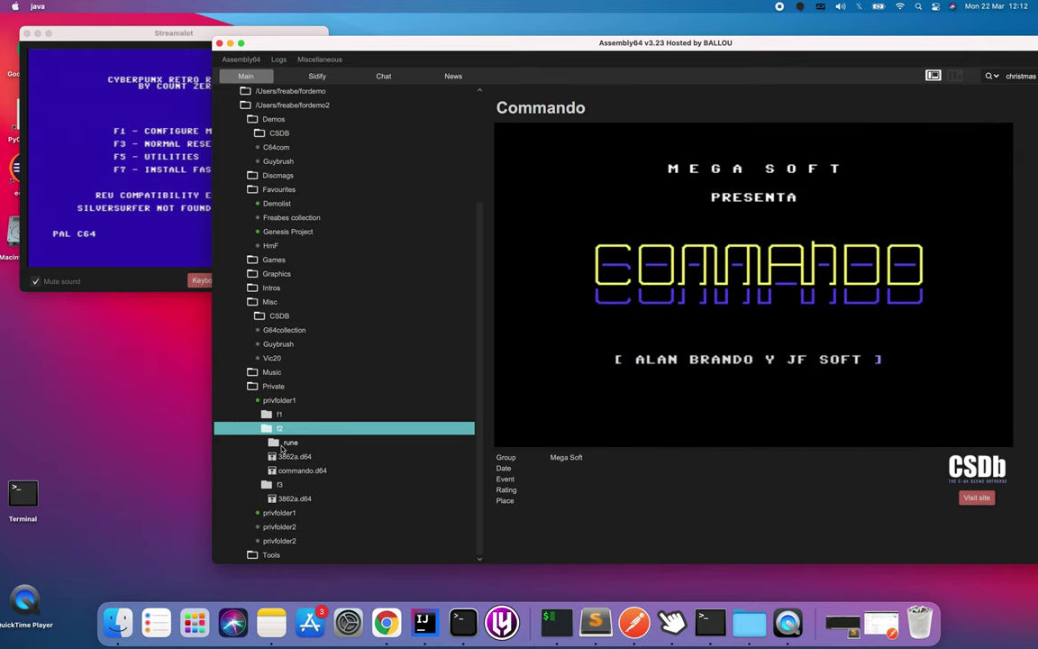
pyautogui.click(279, 417)
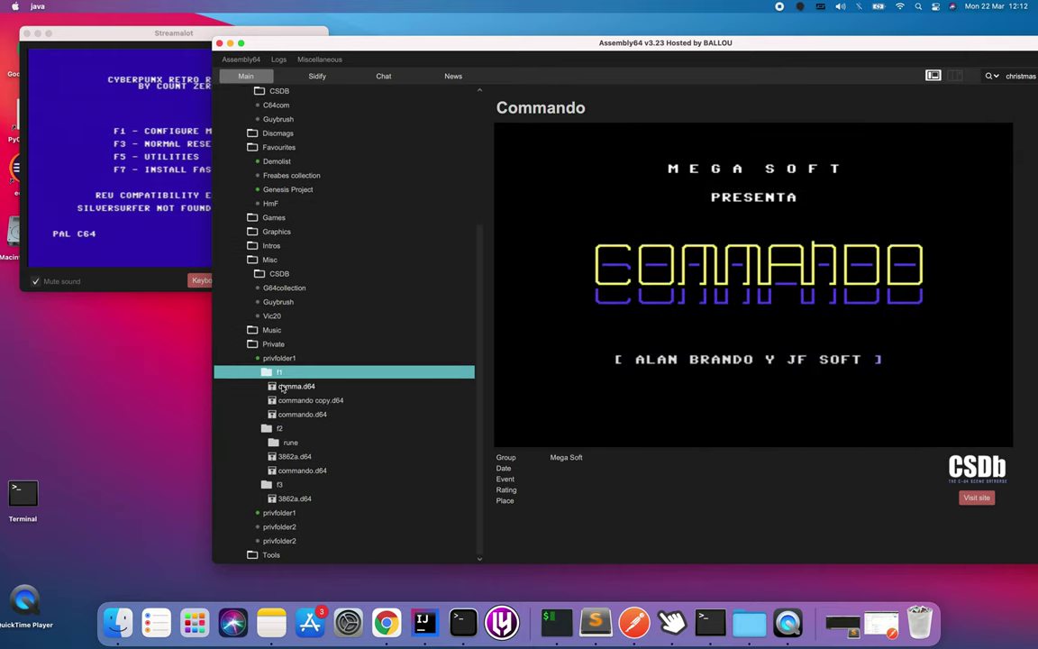
pyautogui.press('Left')
pyautogui.press('Left')
pyautogui.press('Left')
pyautogui.press('Left')
pyautogui.press('Left')
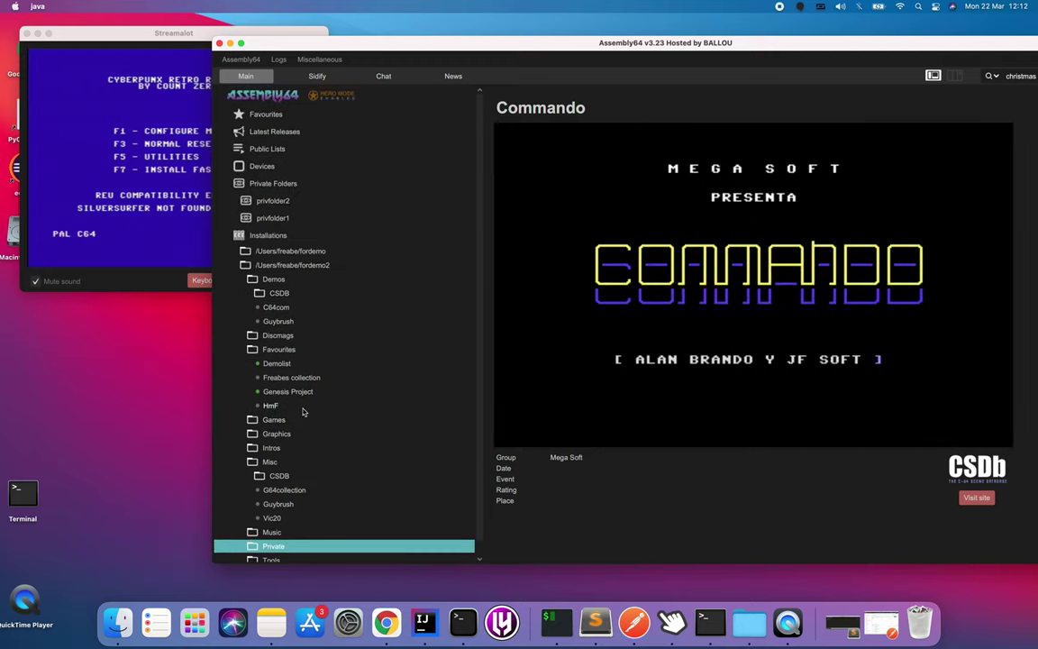
# Collapse the Private Folders and Installations sections in the main view's tree
pyautogui.moveTo(370, 45); pyautogui.dragTo(291, 40)
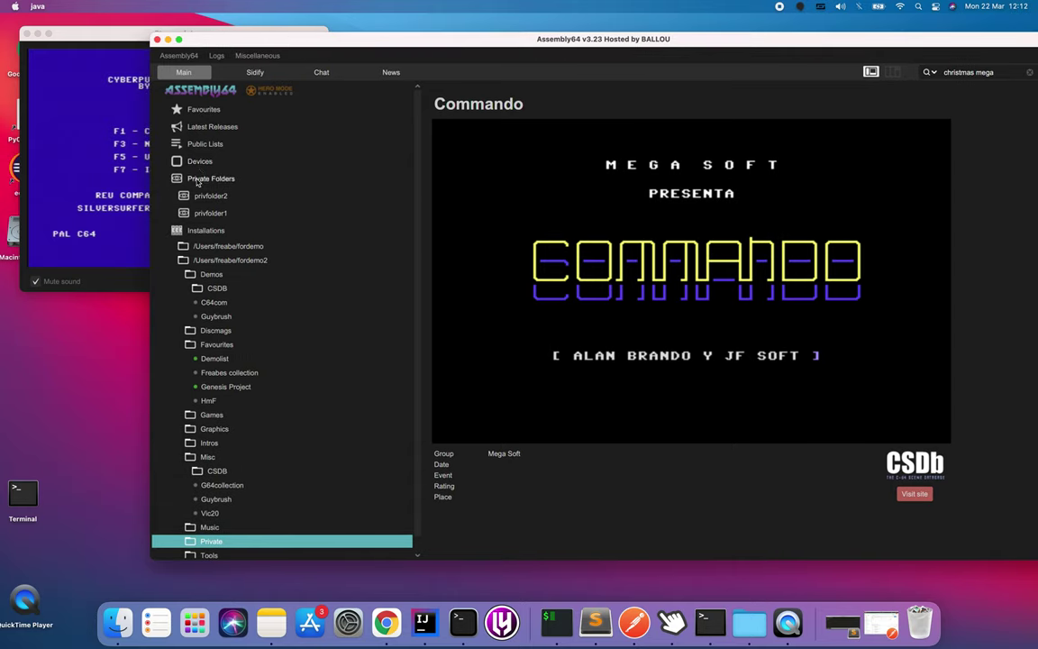
pyautogui.click(207, 178)
pyautogui.click(204, 197)
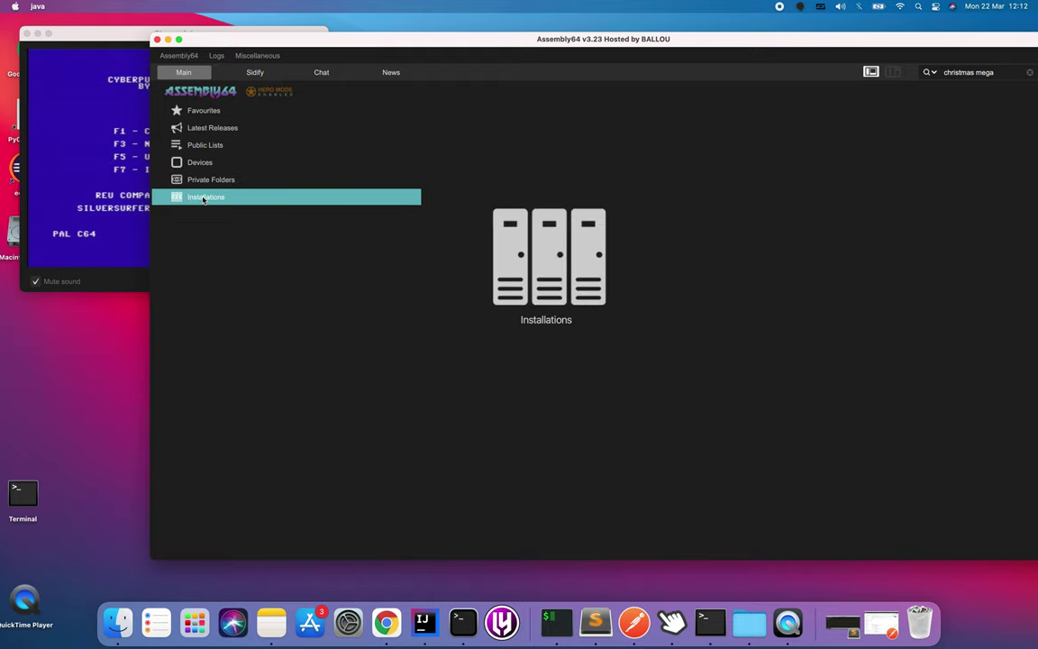
# Move the Assembly64 window aside and look through the Chat, Sidify and News views
pyautogui.moveTo(259, 44); pyautogui.dragTo(354, 45)
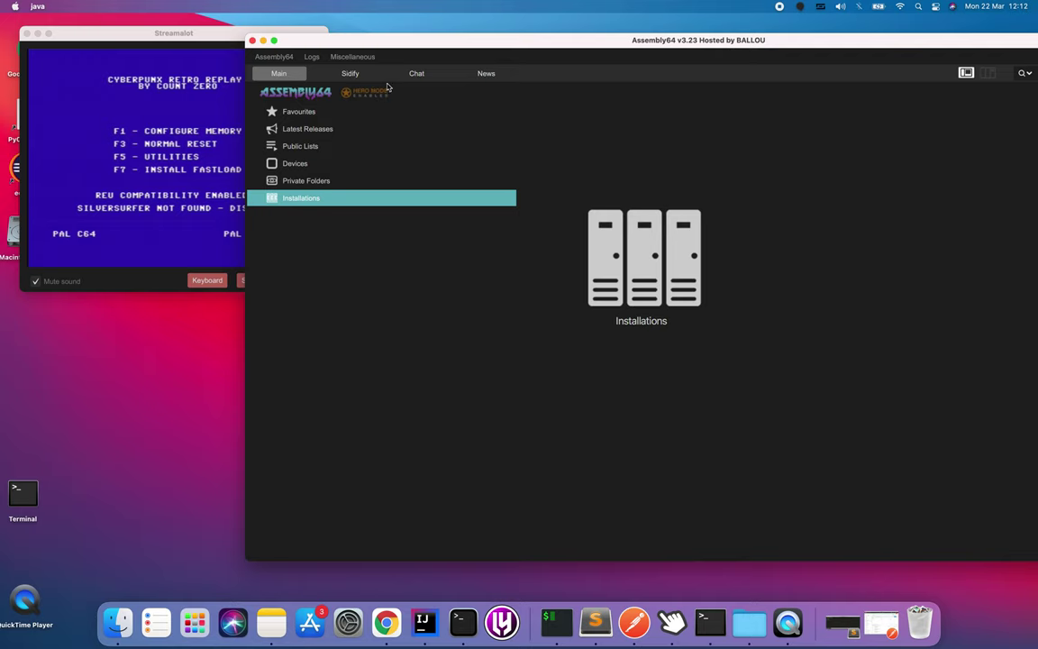
pyautogui.click(414, 76)
pyautogui.click(352, 75)
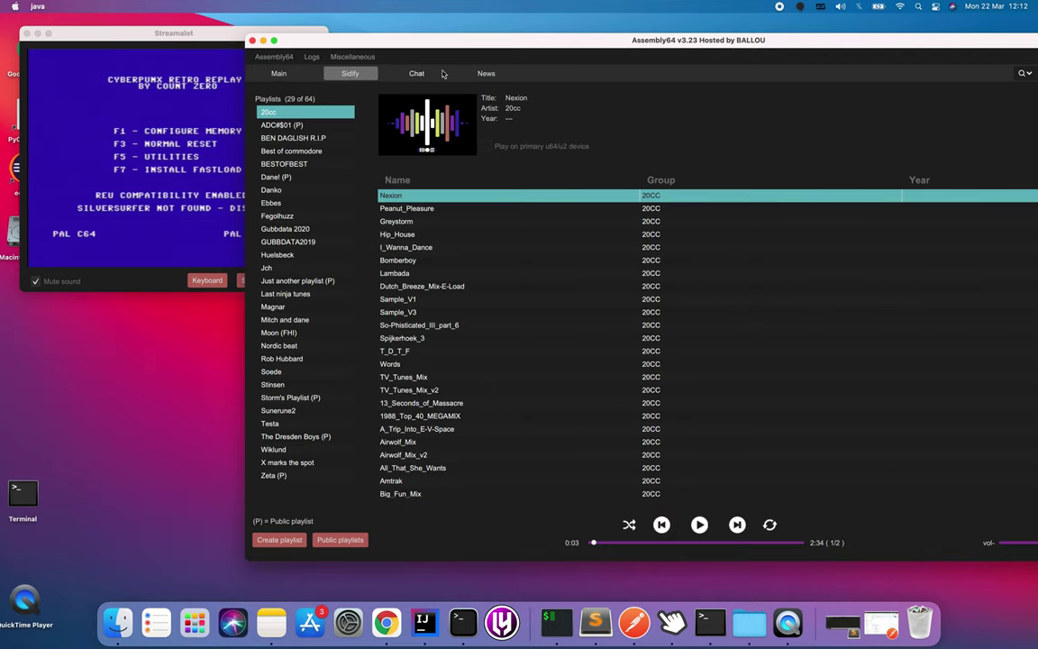
pyautogui.click(486, 74)
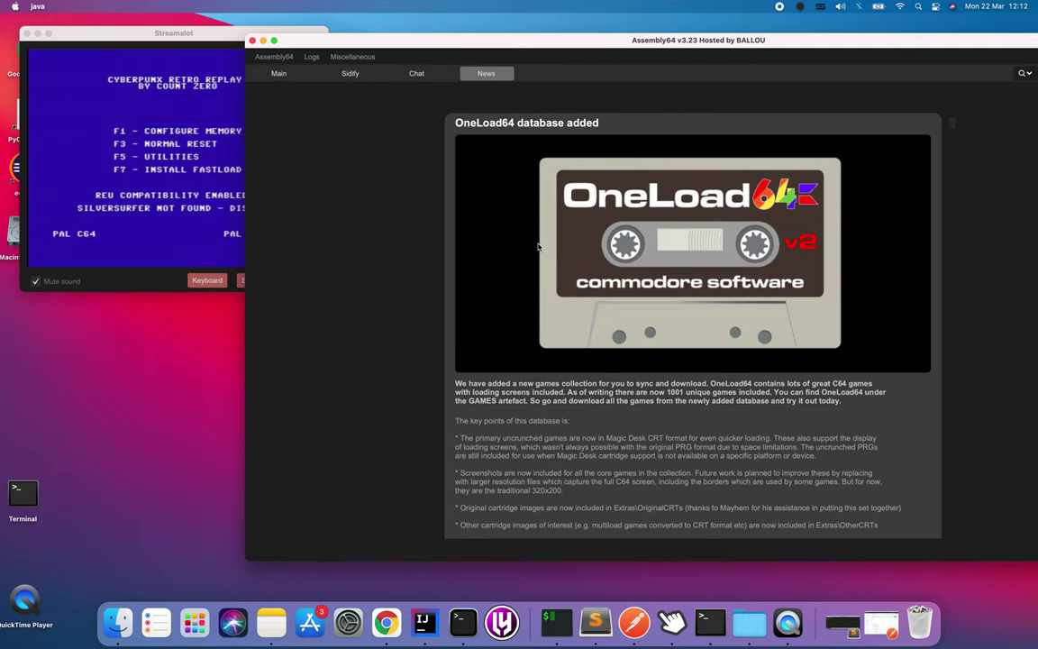
# Review the commands offered in the application's Assembly64 menu without choosing any of them
pyautogui.moveTo(547, 41); pyautogui.dragTo(474, 42)
pyautogui.click(209, 59)
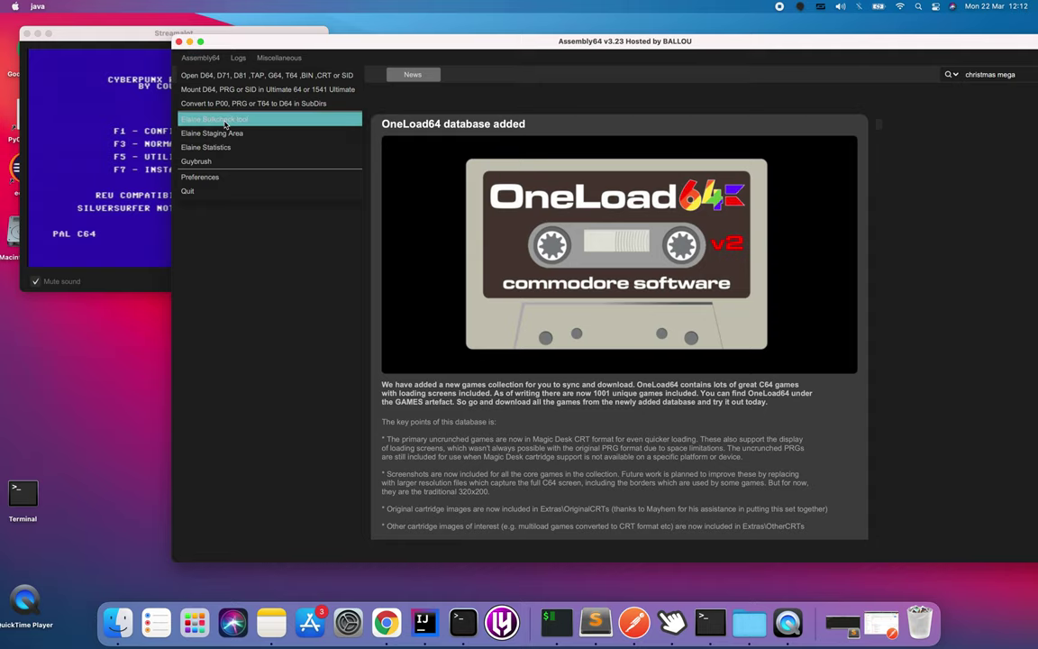
pyautogui.click(271, 274)
# Expand Installations and the CSDB demo categories of fordemo2 in the main view, and move the window fully onto the screen
pyautogui.click(205, 73)
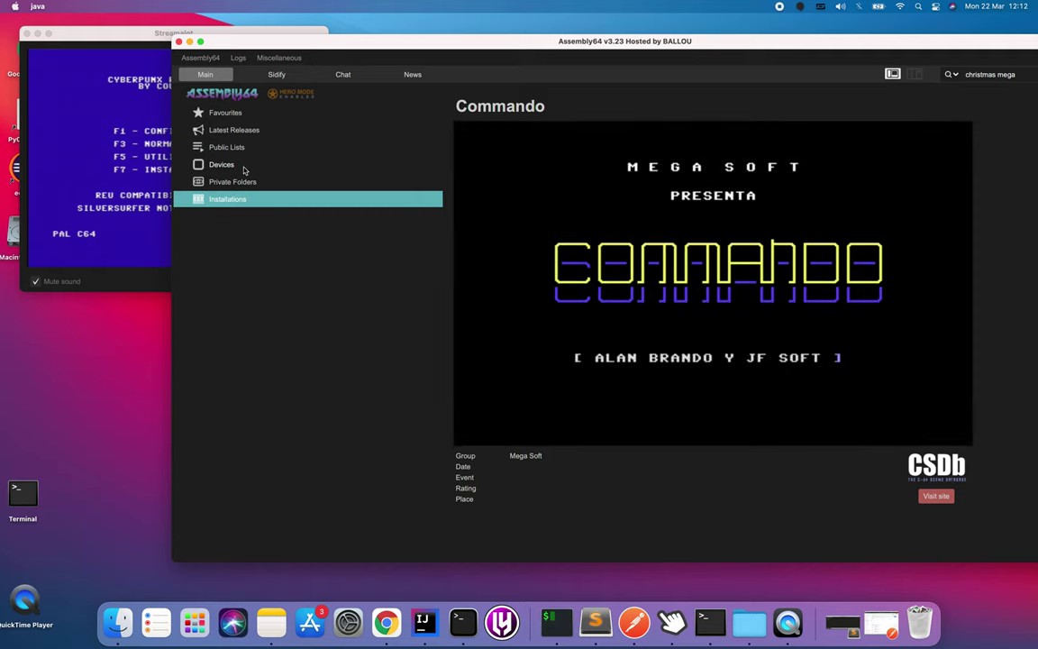
pyautogui.click(252, 202)
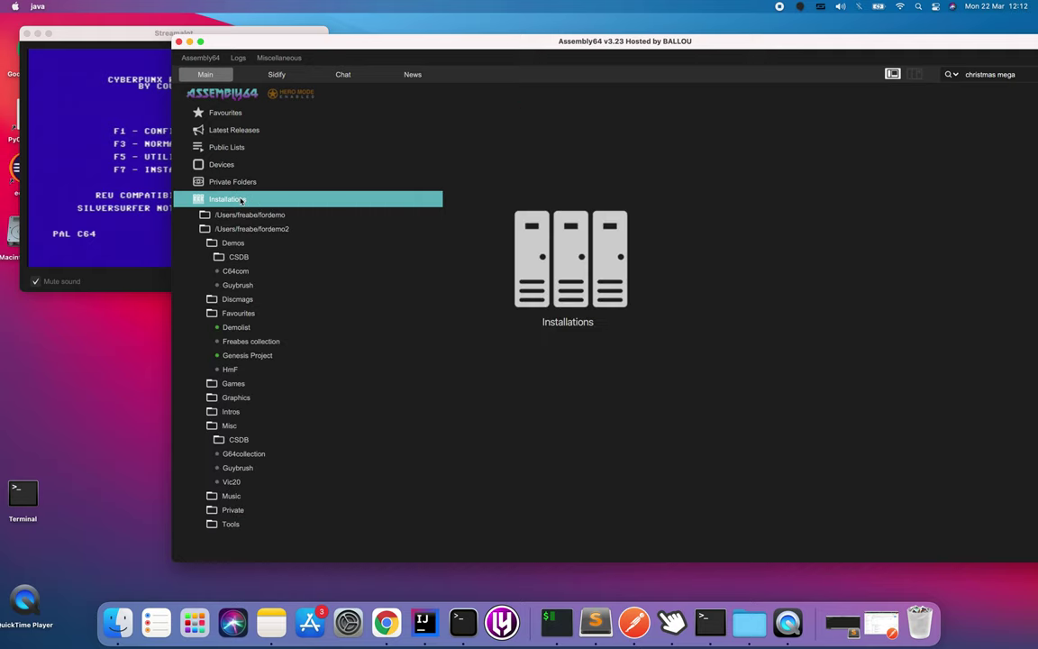
pyautogui.click(241, 258)
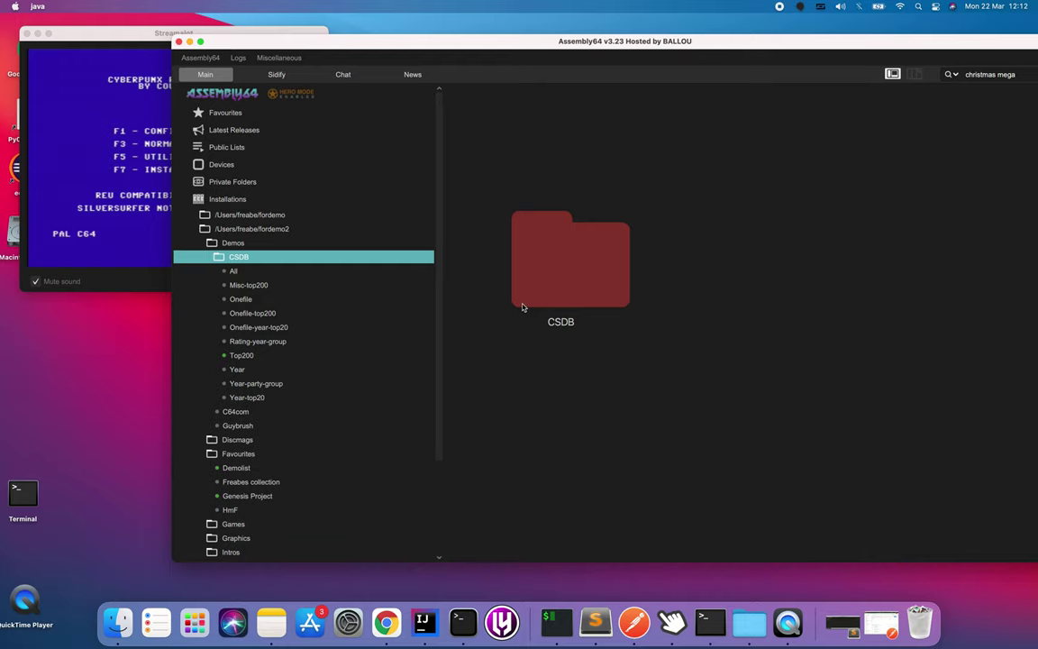
pyautogui.moveTo(425, 45); pyautogui.dragTo(328, 62)
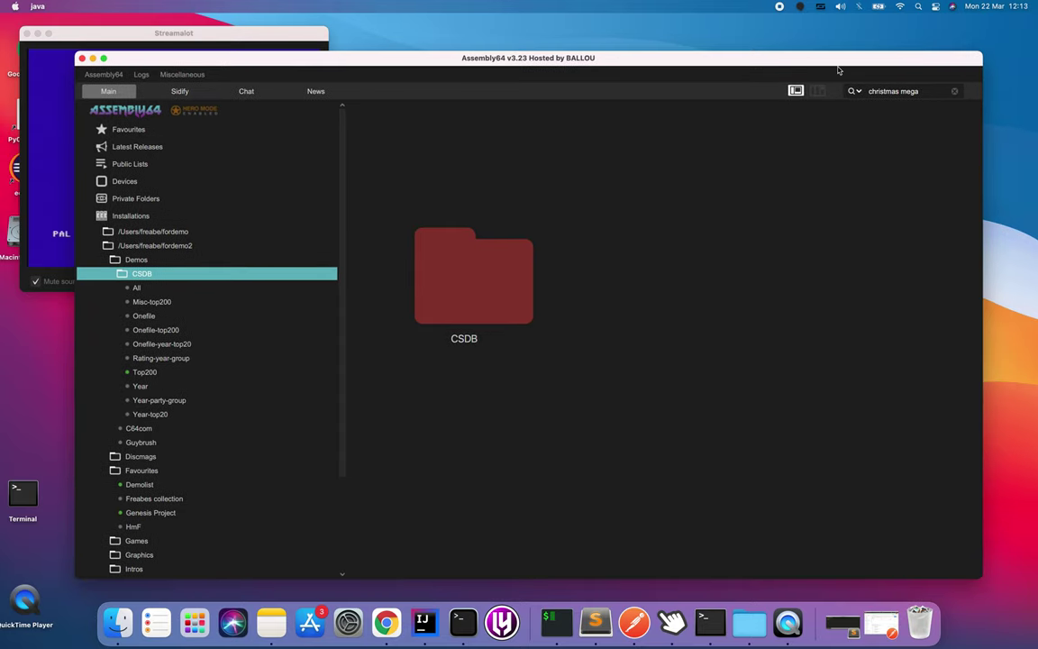